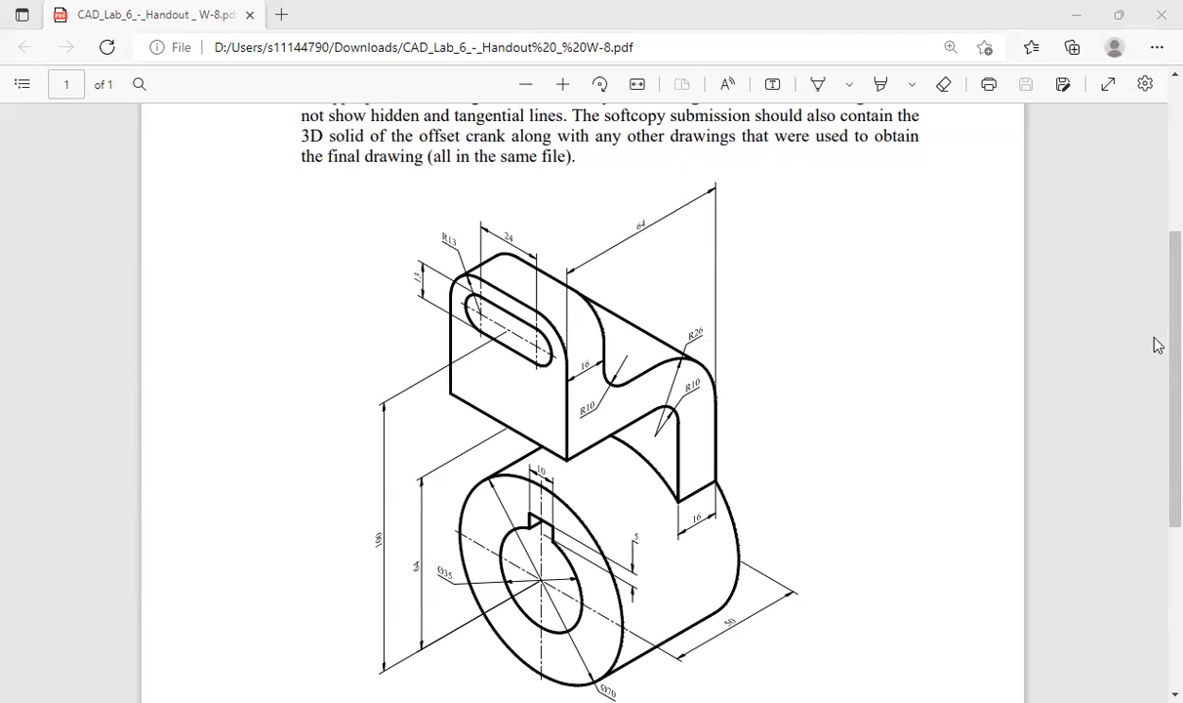
Step: Switch from the PDF handout to AutoCAD, show the workspace selector and set the workspace to 3D Modeling
scroll(1155, 366, up, 1)
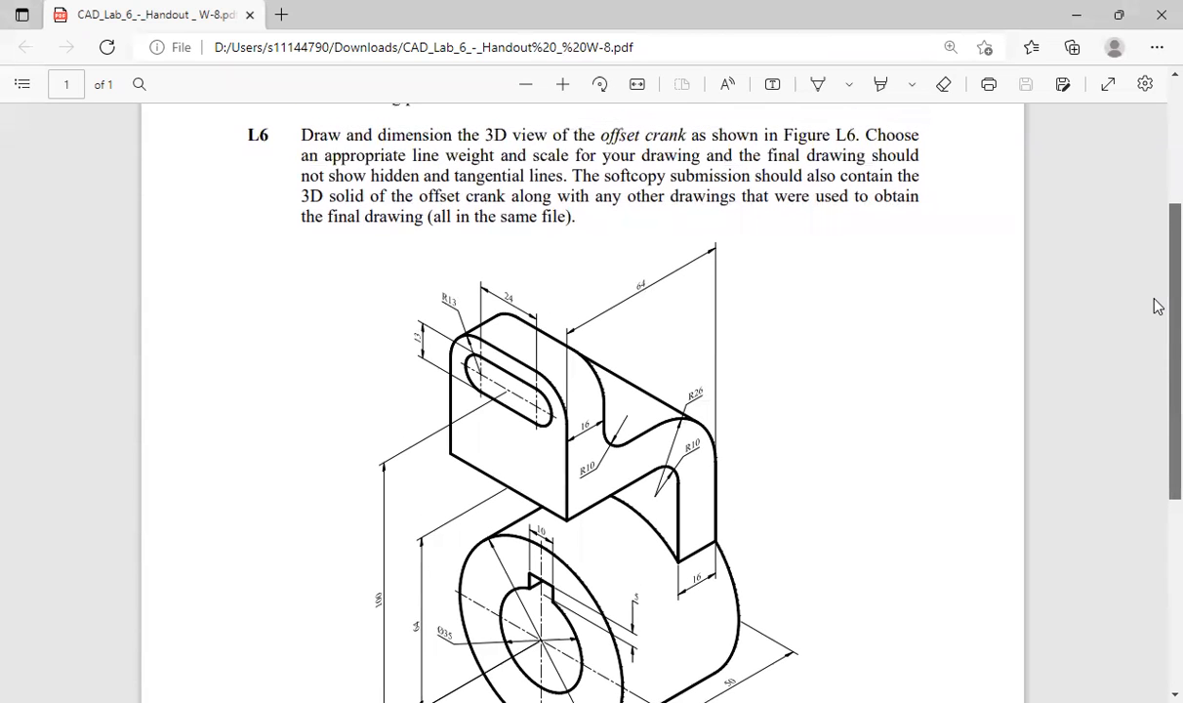
scroll(1155, 306, down, 1)
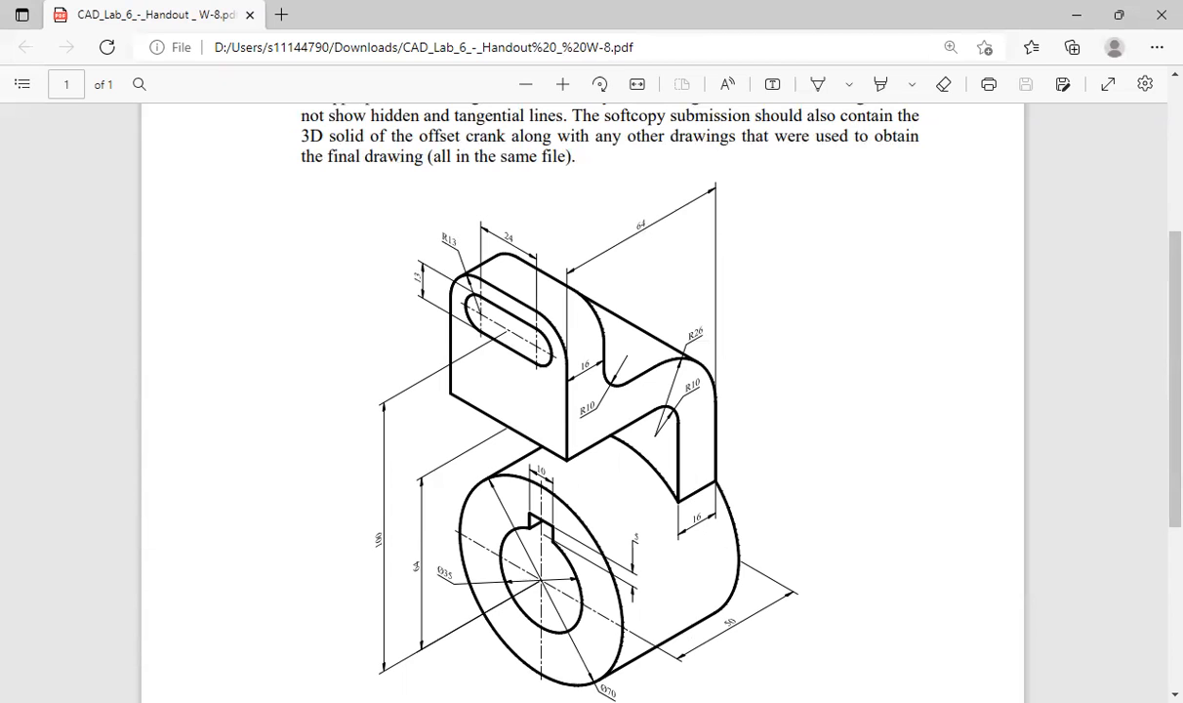
key(alt+Tab)
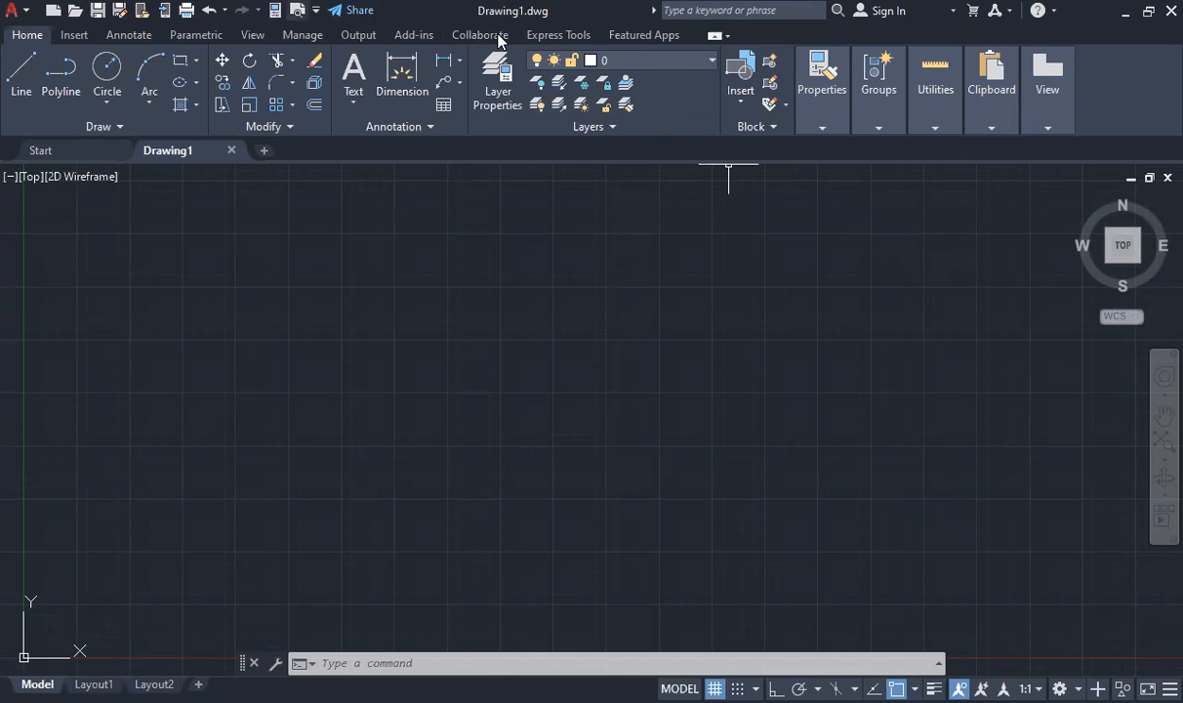
click(316, 10)
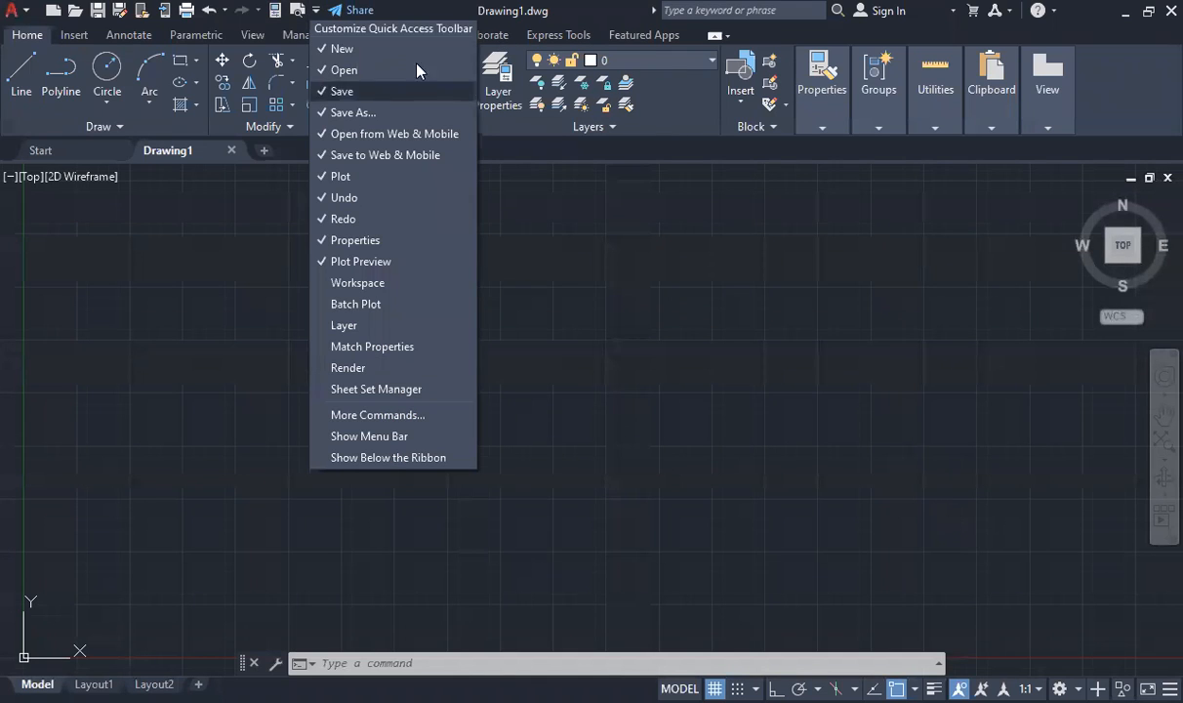
click(398, 292)
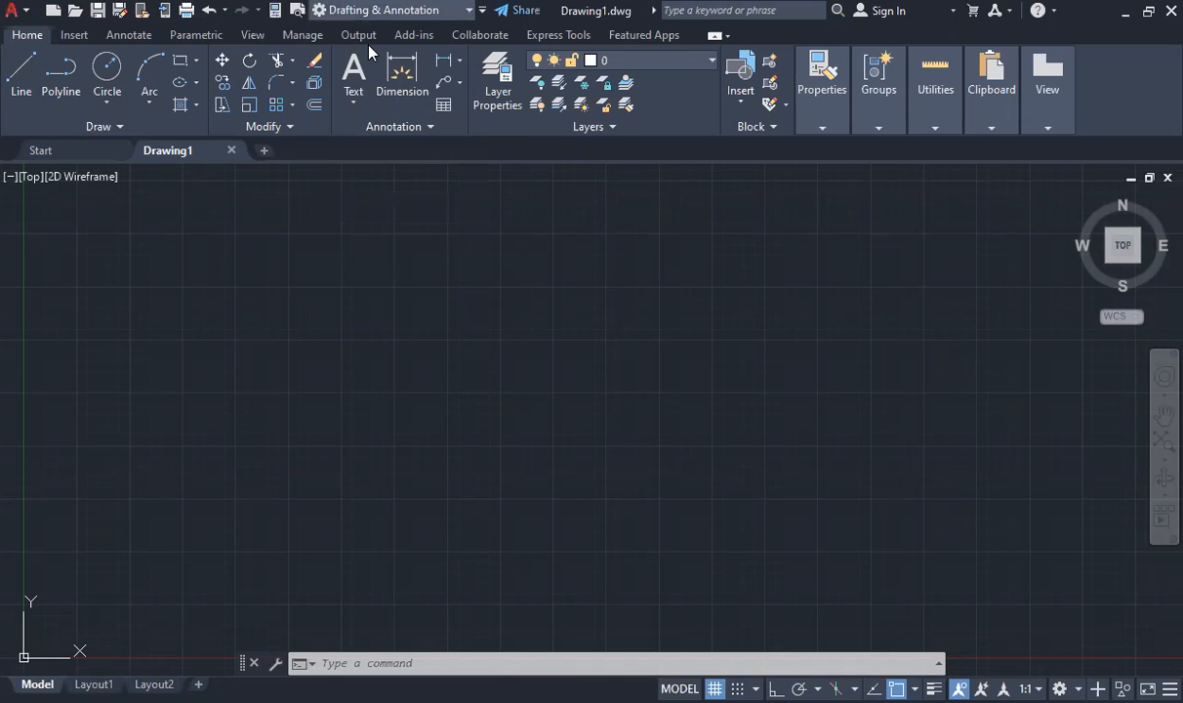
click(384, 11)
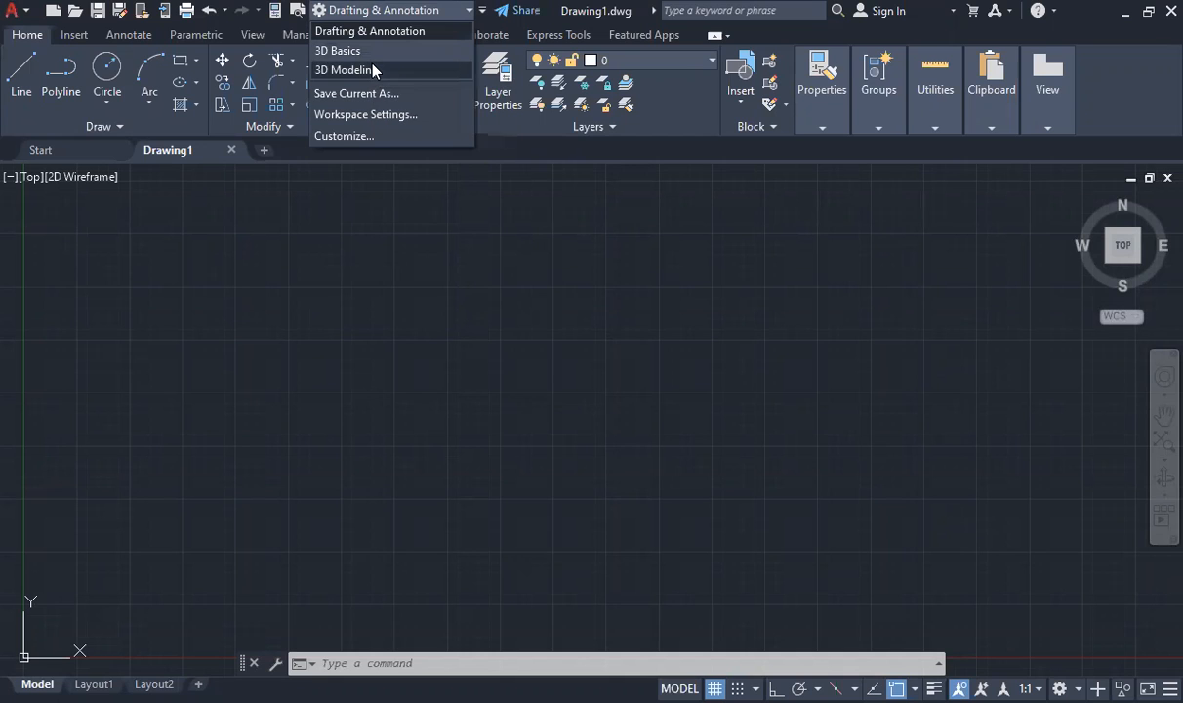
click(373, 70)
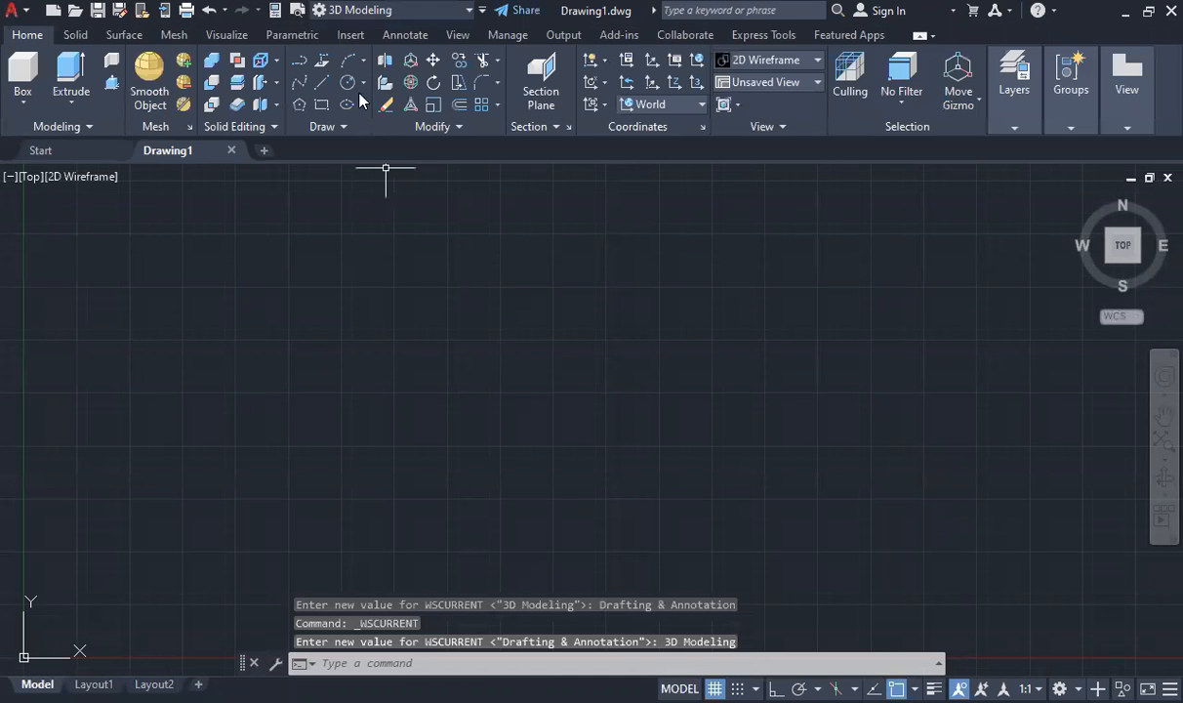
Step: Set the drawing's view to the SW Isometric preset
drag(1108, 261, 1080, 269)
click(1081, 269)
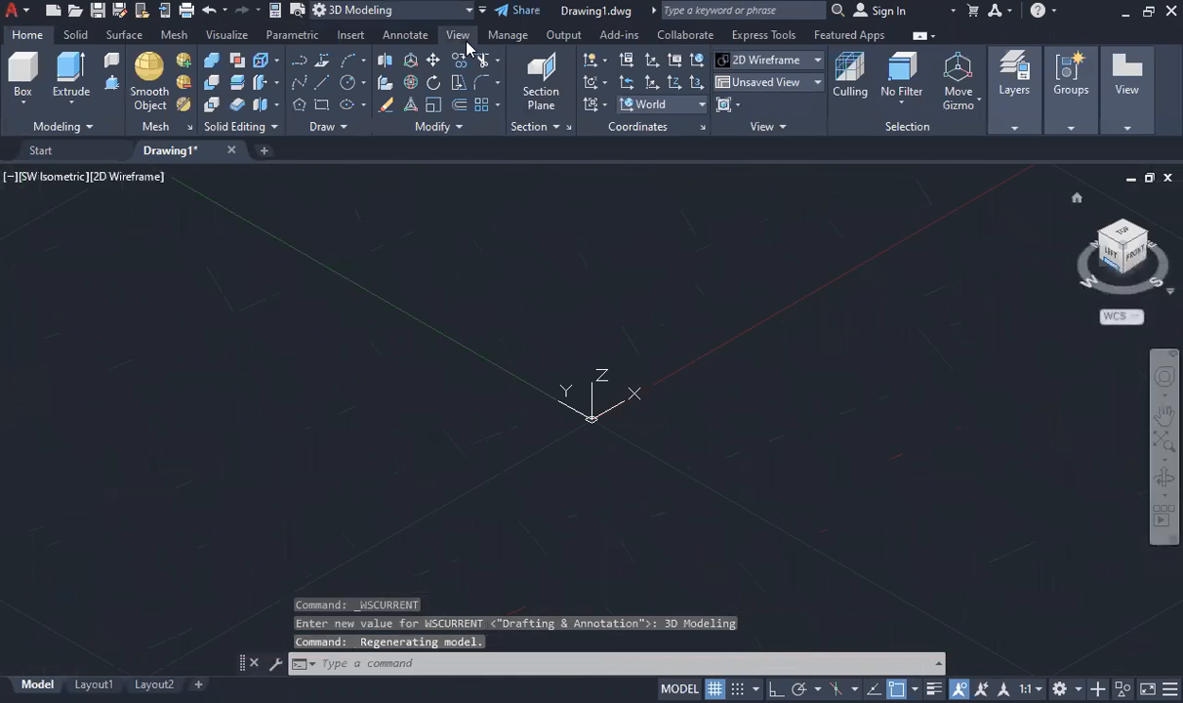
click(457, 35)
click(273, 61)
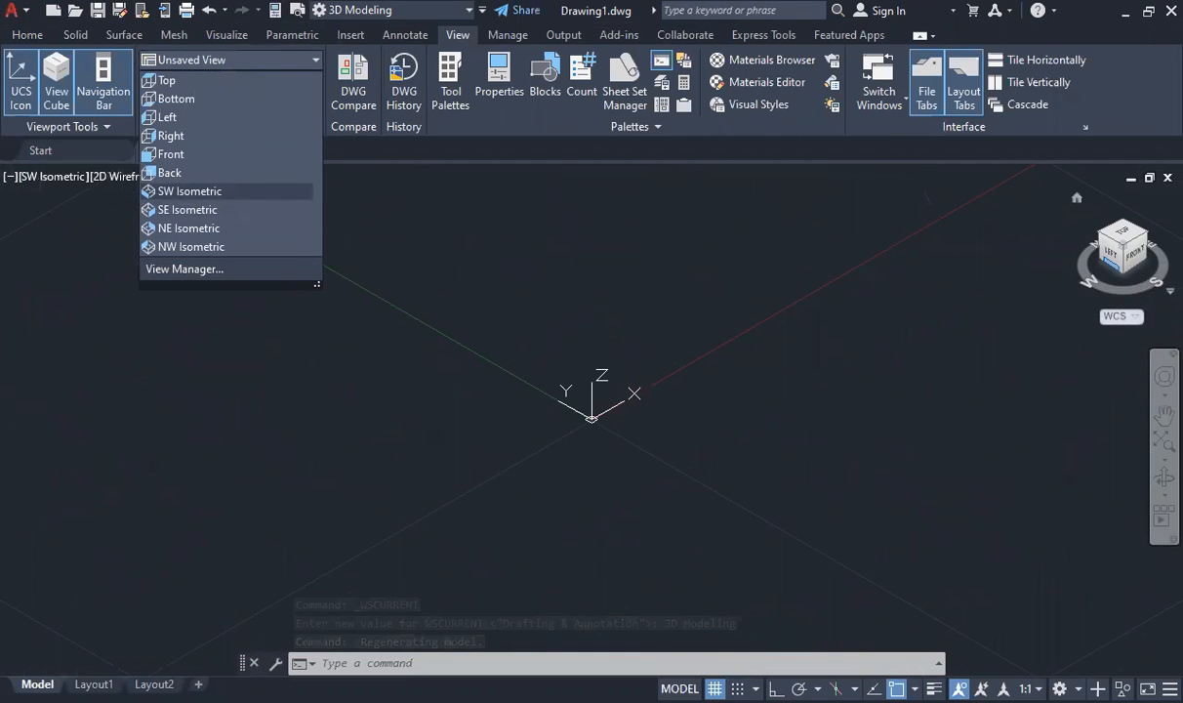
click(190, 192)
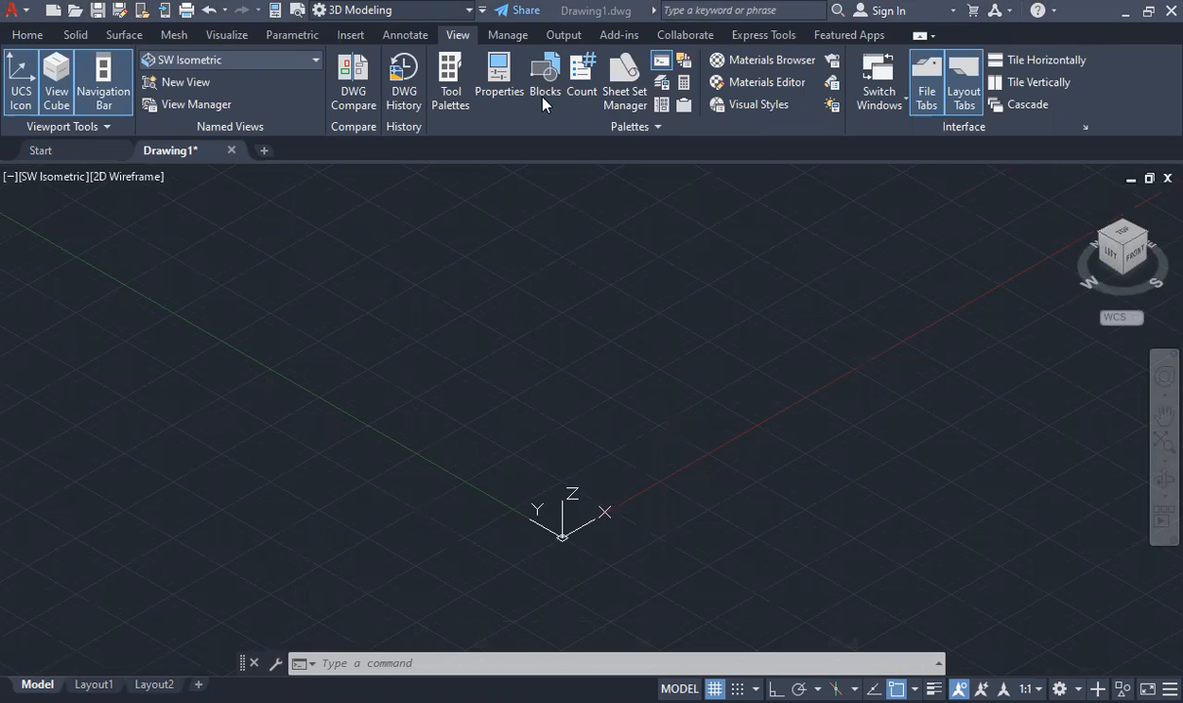
Step: Set the drawing units' insertion scale to Millimeters
click(608, 281)
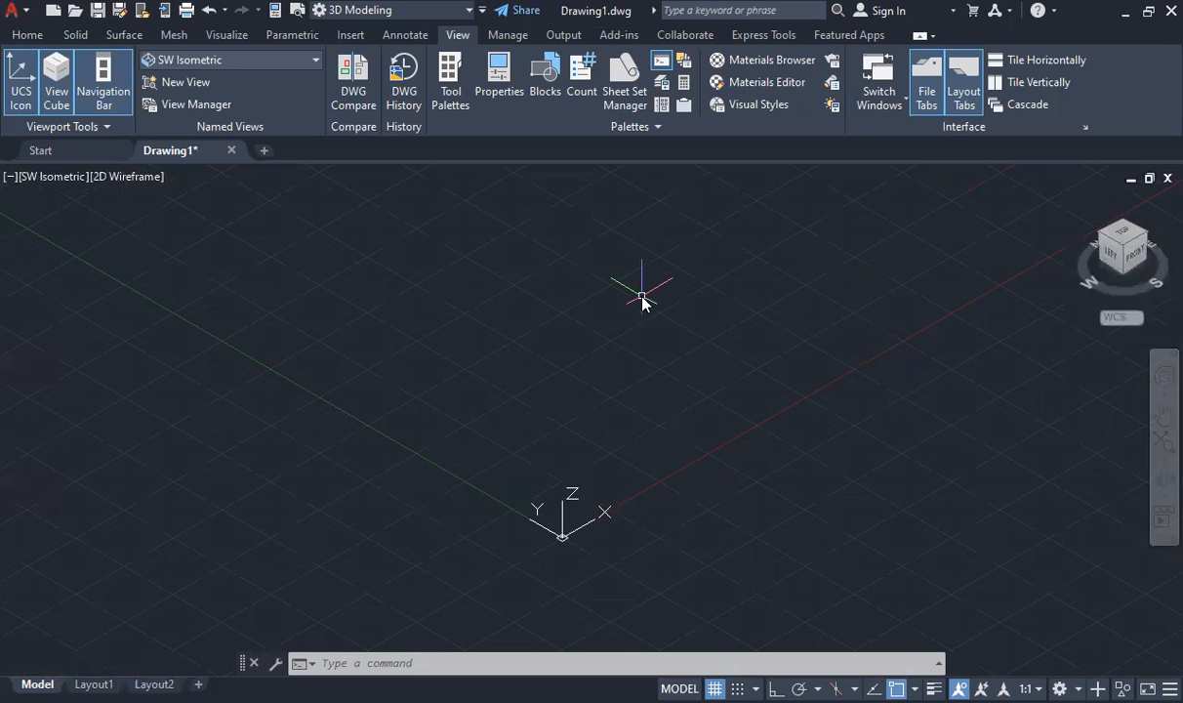
text(units)
key(Return)
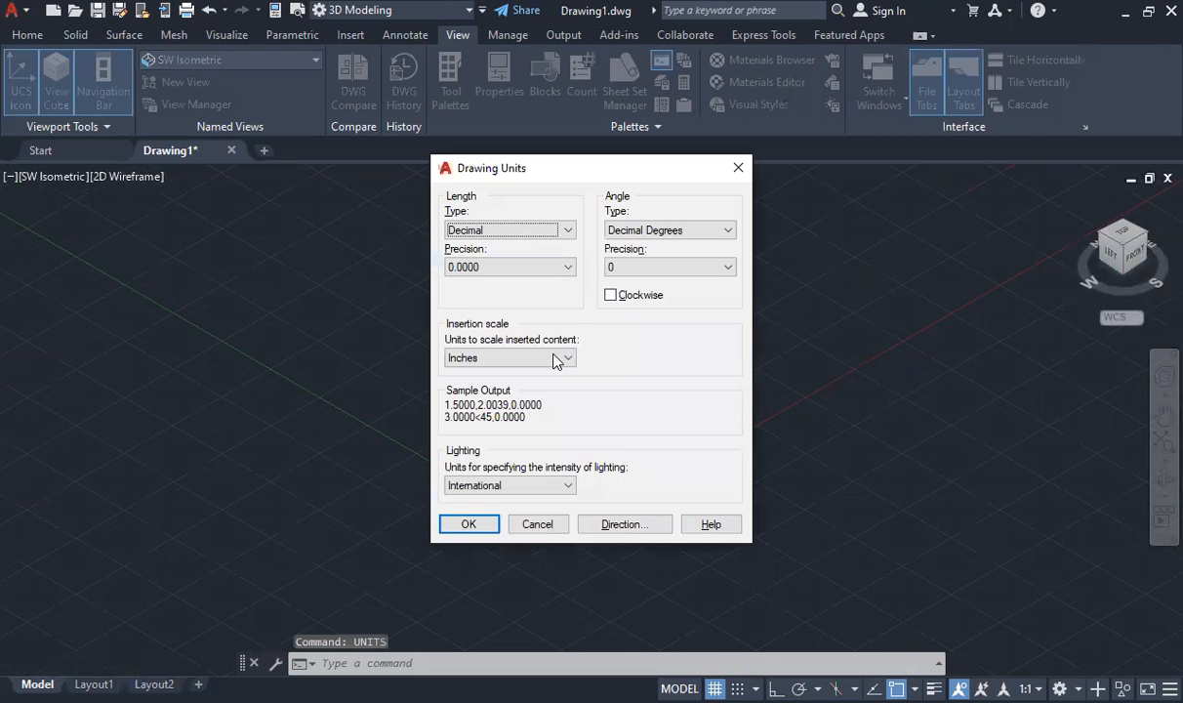
click(561, 357)
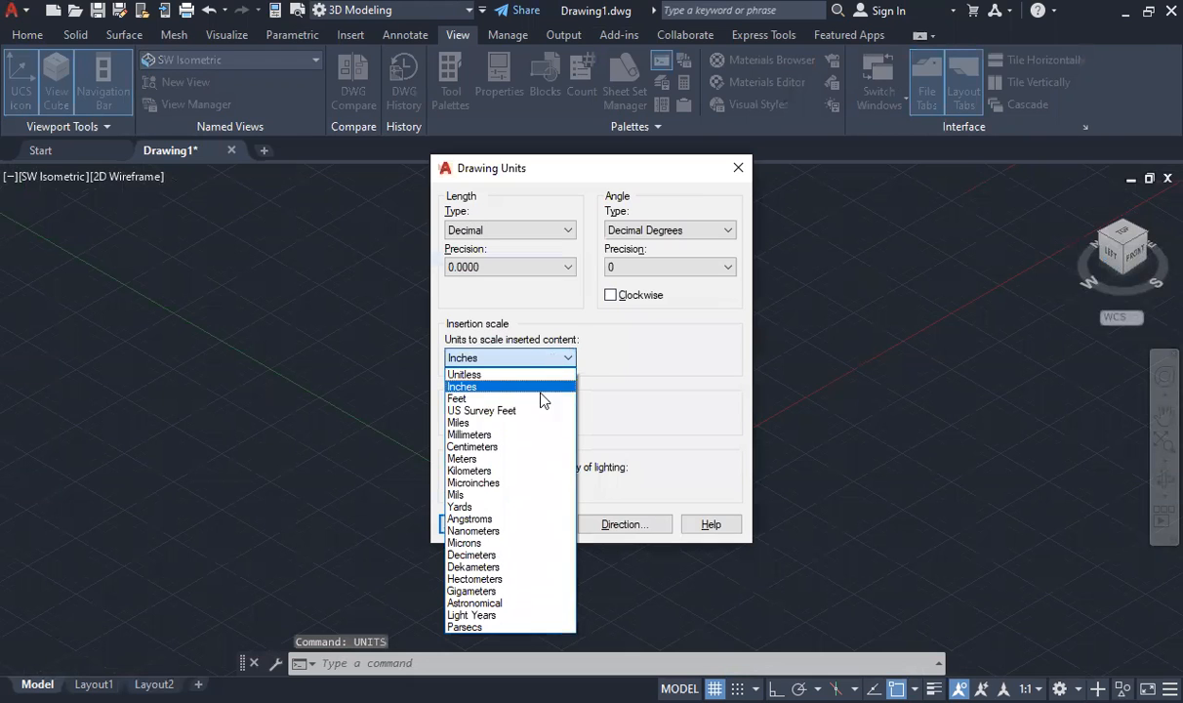
click(496, 438)
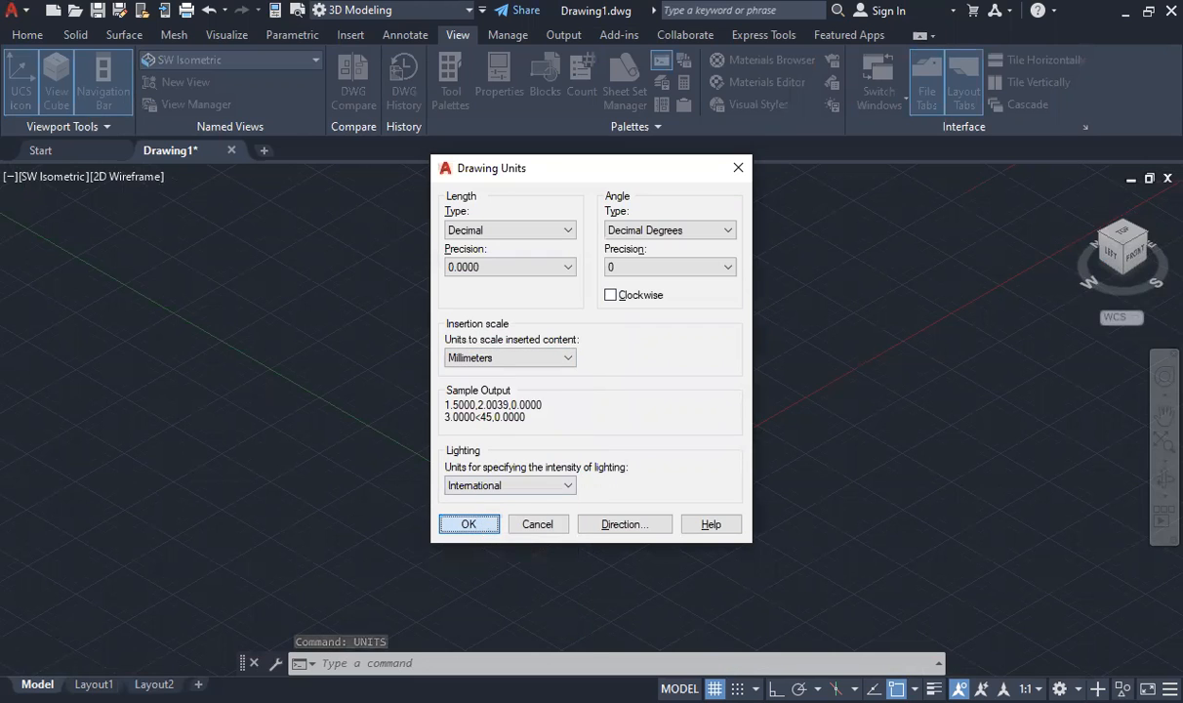
click(470, 524)
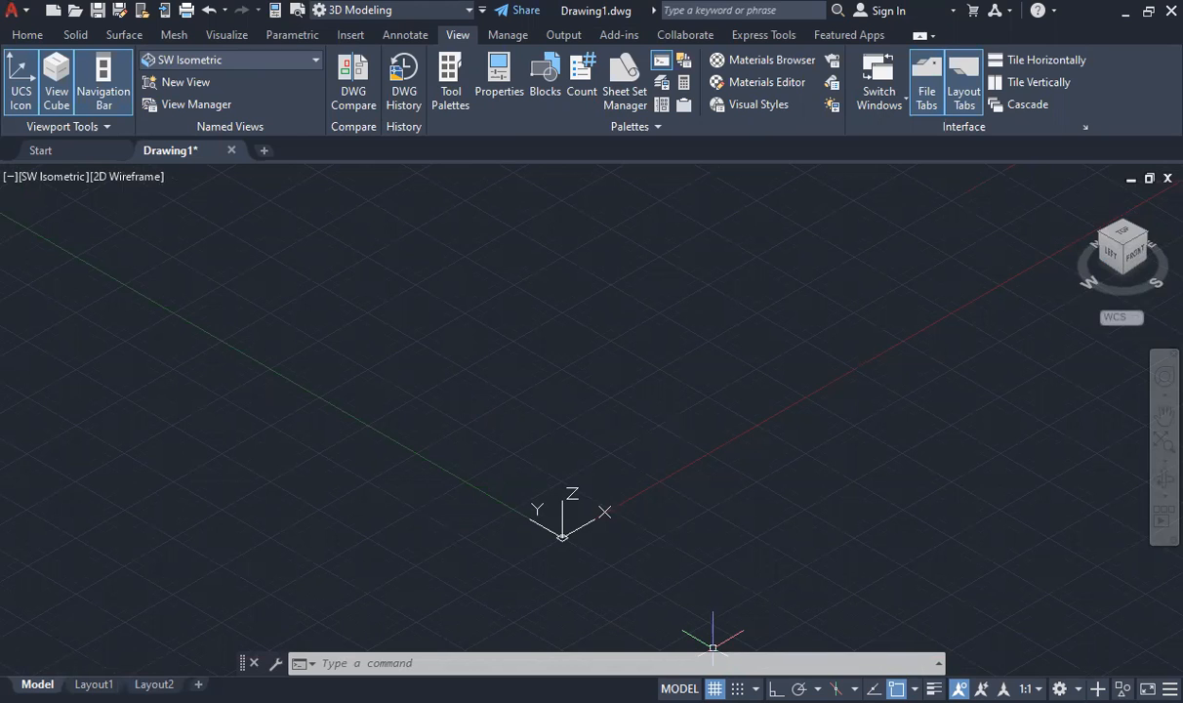
Step: Switch to the PDF handout and pen-label the arm 1, the cylinder 2, the slot 3 and the keyed bore 4
key(alt+Tab)
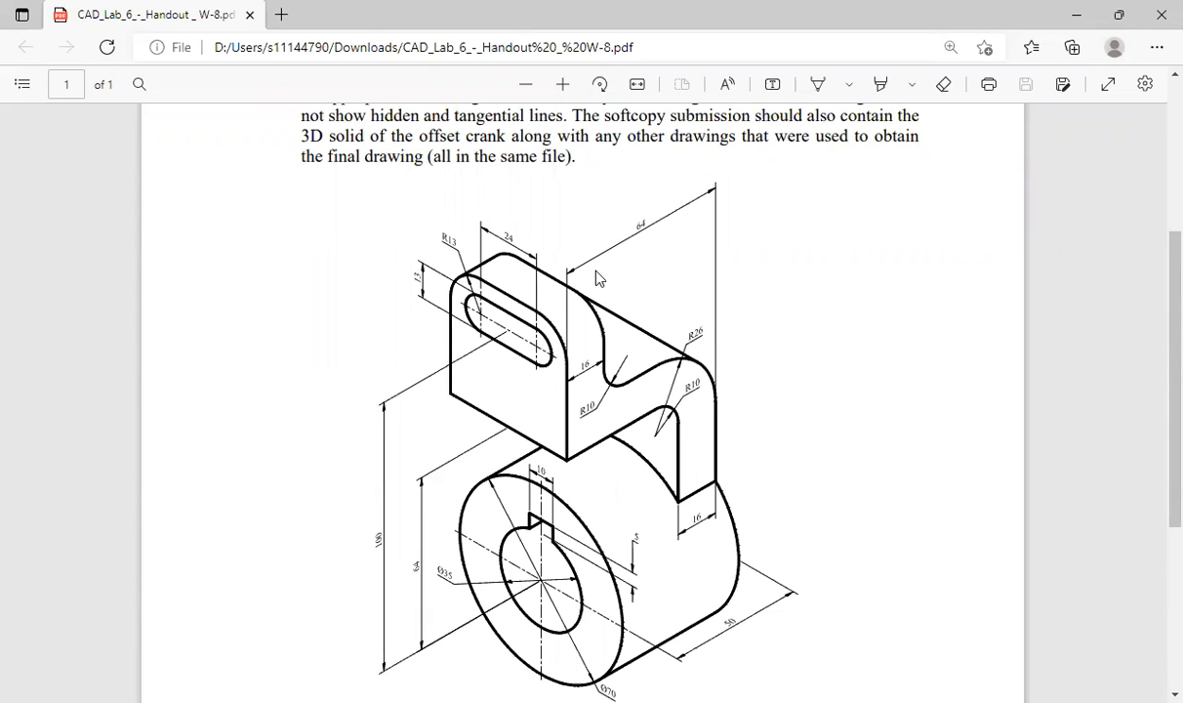
click(820, 86)
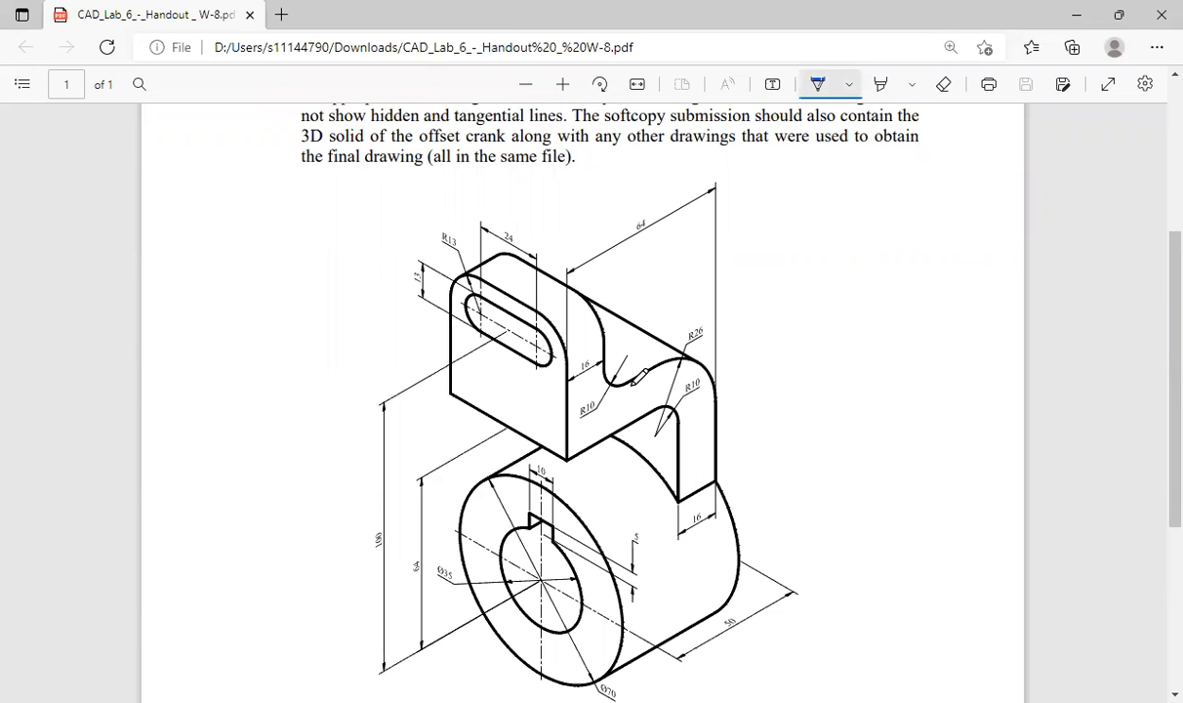
mouse_move(634, 395)
mouse_down()
mouse_move(678, 313)
mouse_move(692, 316)
mouse_up()
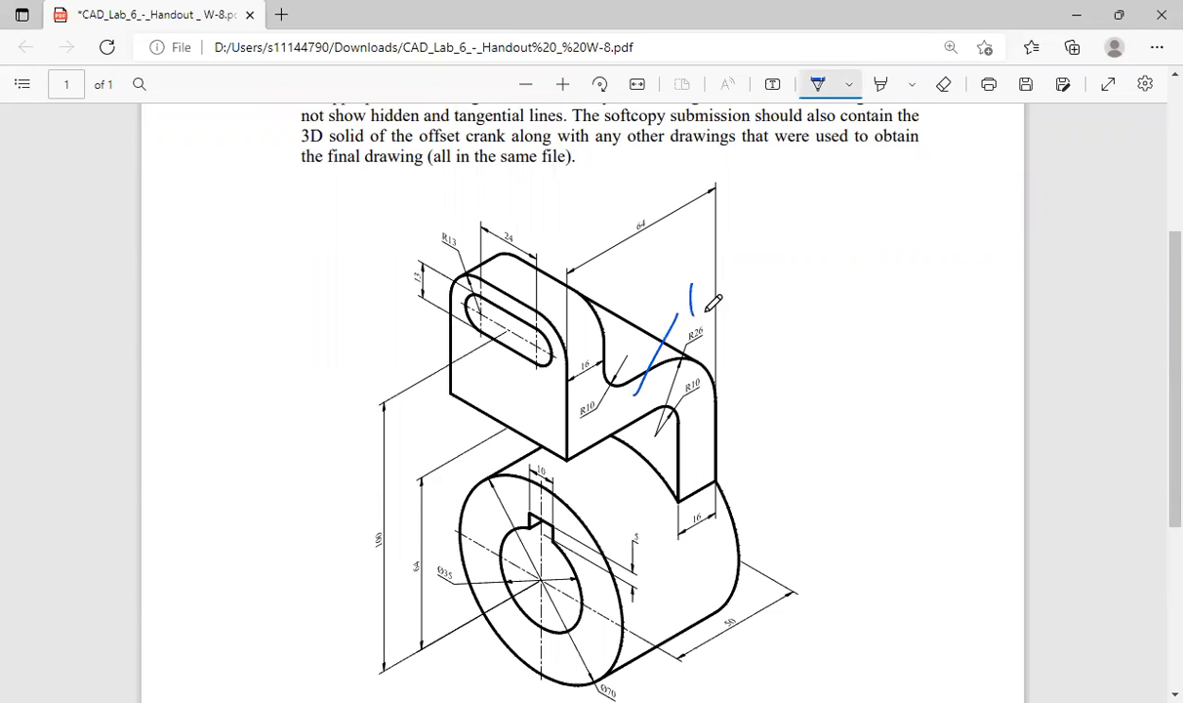
mouse_move(696, 562)
mouse_down()
mouse_move(813, 445)
mouse_move(822, 465)
mouse_up()
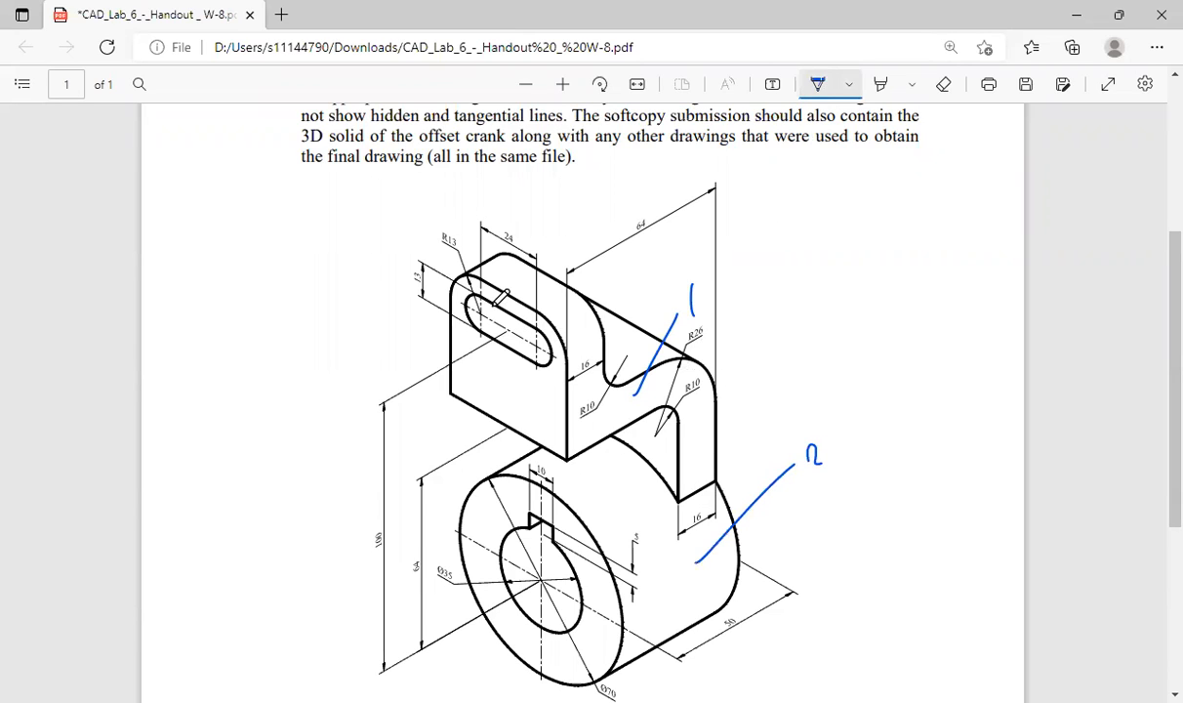
mouse_move(490, 309)
mouse_down()
mouse_move(422, 294)
mouse_move(394, 312)
mouse_up()
drag(528, 551, 328, 490)
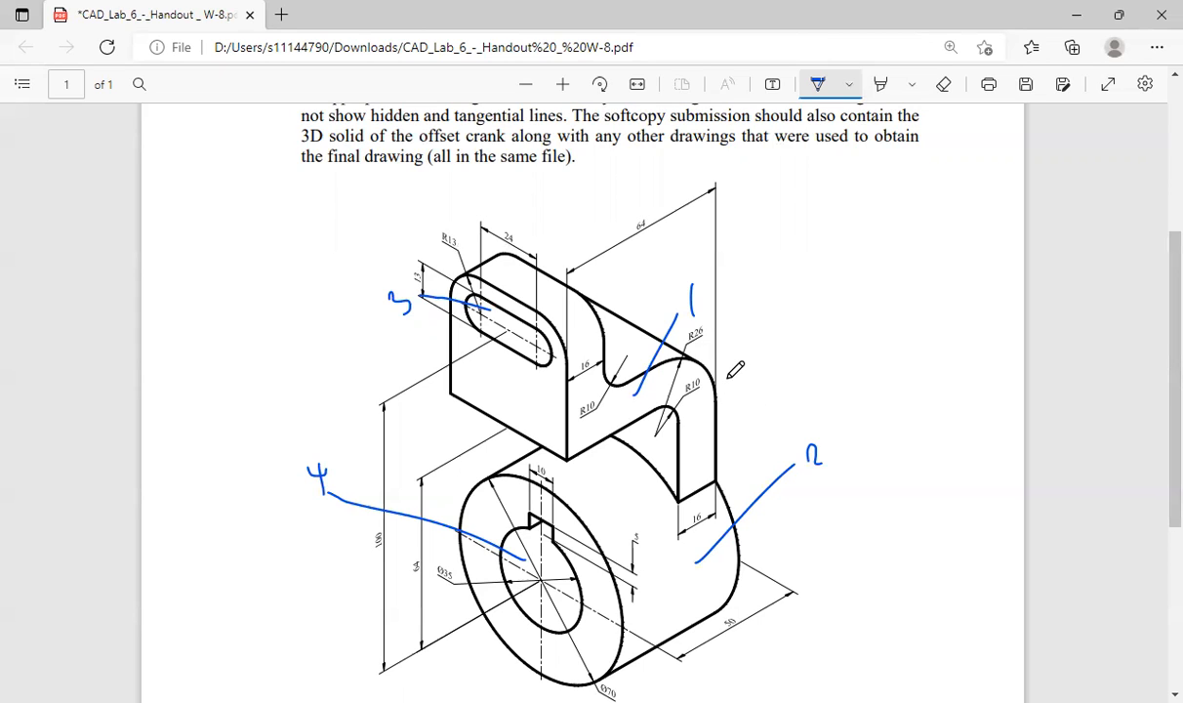
Step: Sketch a simplified stepped, sharp-cornered outline of the arm in the blank area beside the offset crank figure
drag(781, 219, 872, 262)
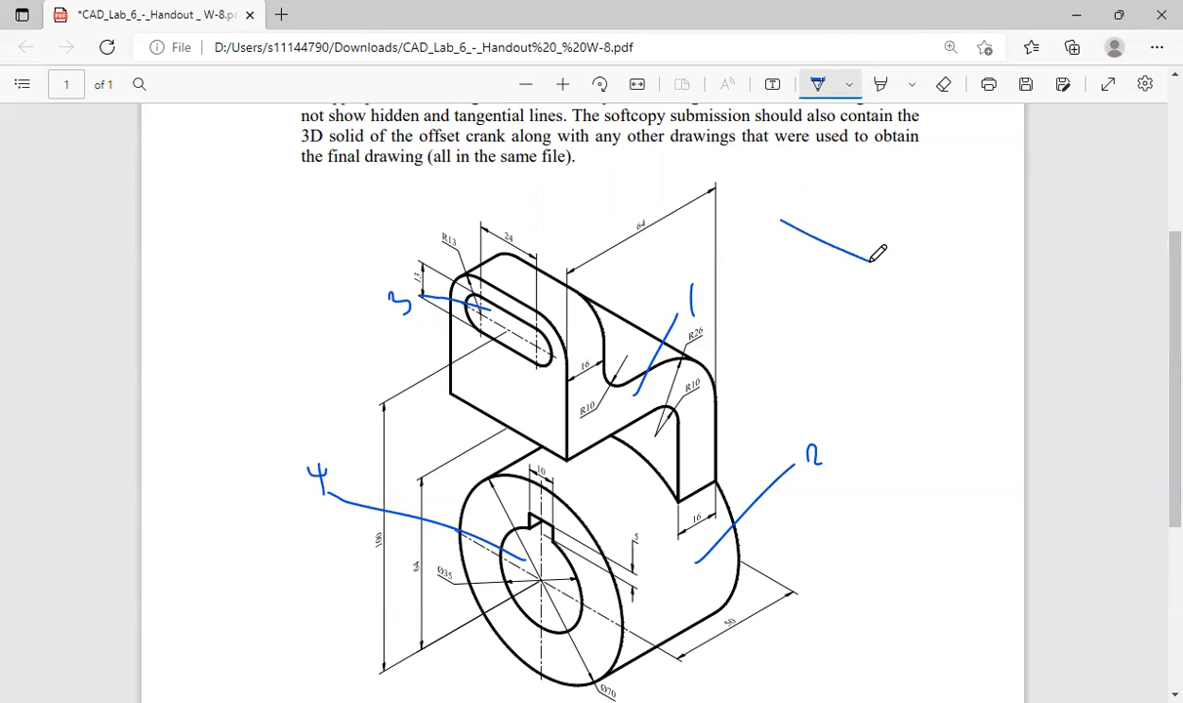
mouse_move(781, 219)
mouse_down()
mouse_move(896, 237)
mouse_move(874, 263)
mouse_move(945, 275)
mouse_move(913, 325)
mouse_move(967, 327)
mouse_up()
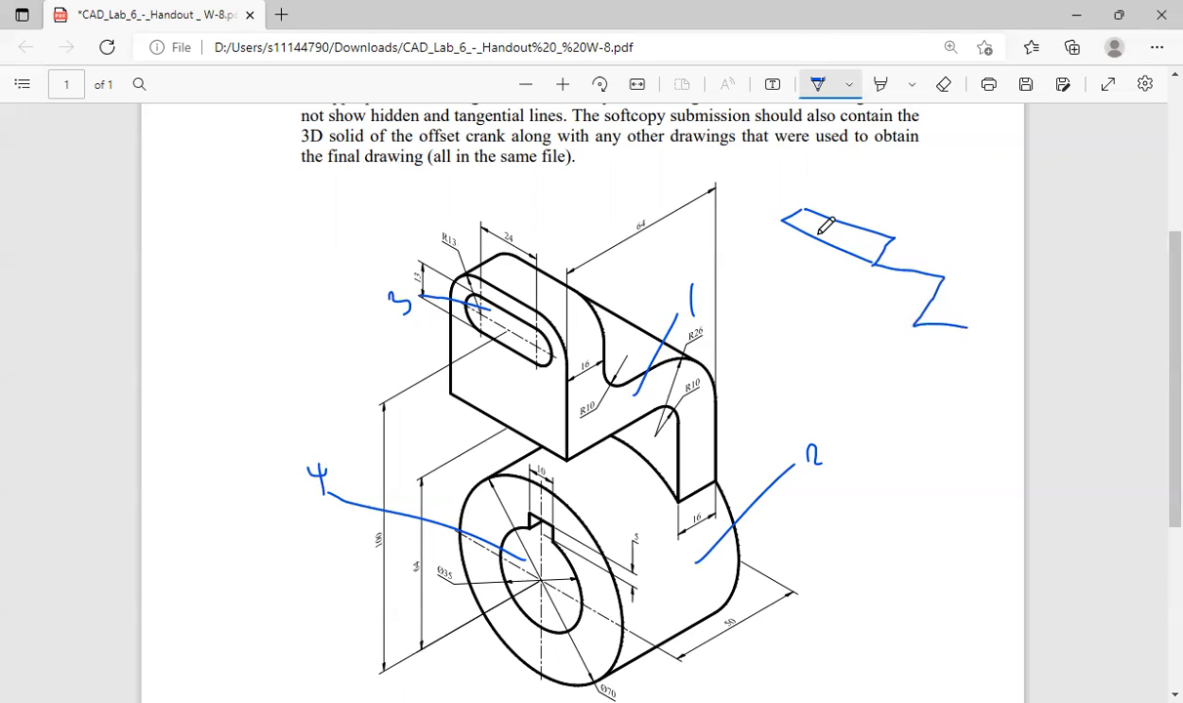
mouse_move(819, 235)
mouse_down()
mouse_move(825, 295)
mouse_move(874, 312)
mouse_move(881, 383)
mouse_up()
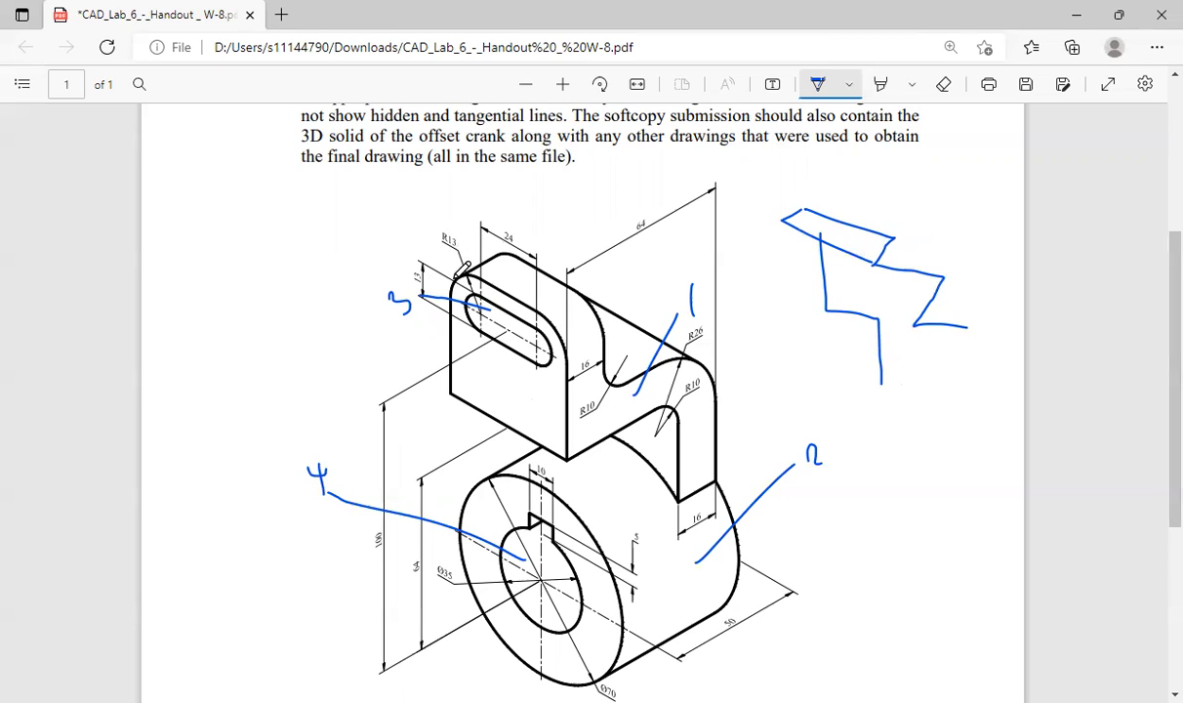
Step: Trace the arm's square-cornered top face, front vertical edge, underside and inner leg over the offset crank figure
mouse_move(444, 265)
mouse_down()
mouse_move(532, 308)
mouse_move(591, 303)
mouse_up()
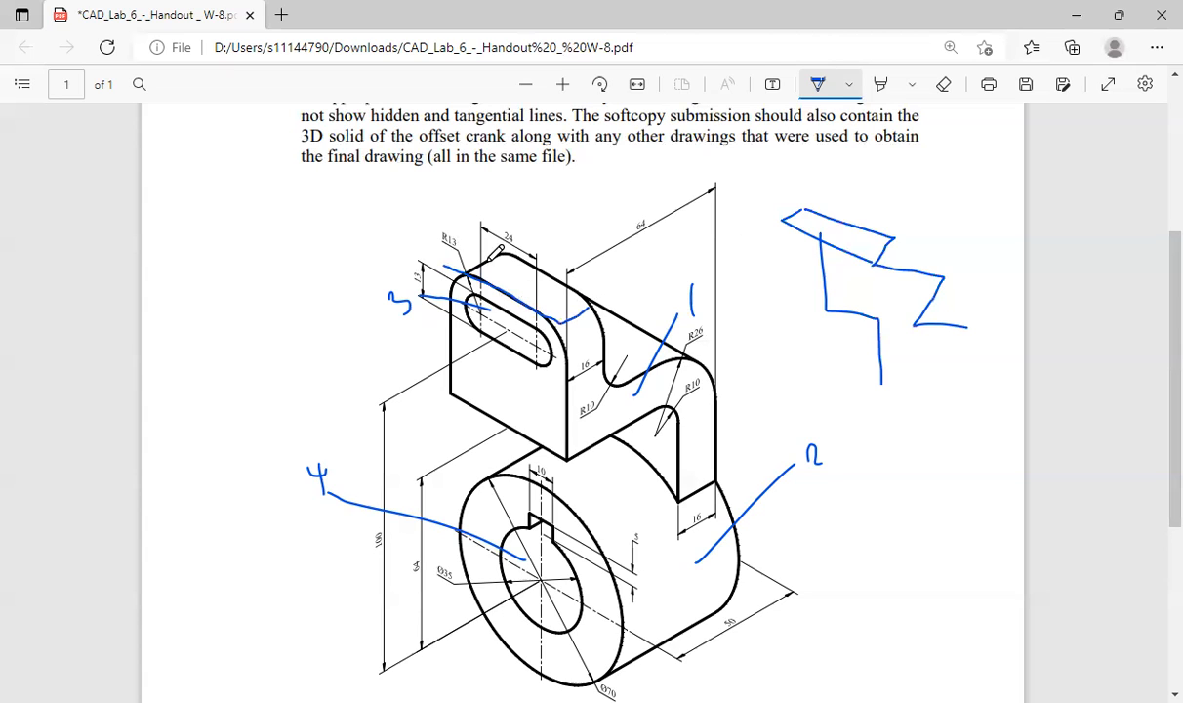
mouse_move(444, 265)
mouse_down()
mouse_move(504, 248)
mouse_move(598, 302)
mouse_up()
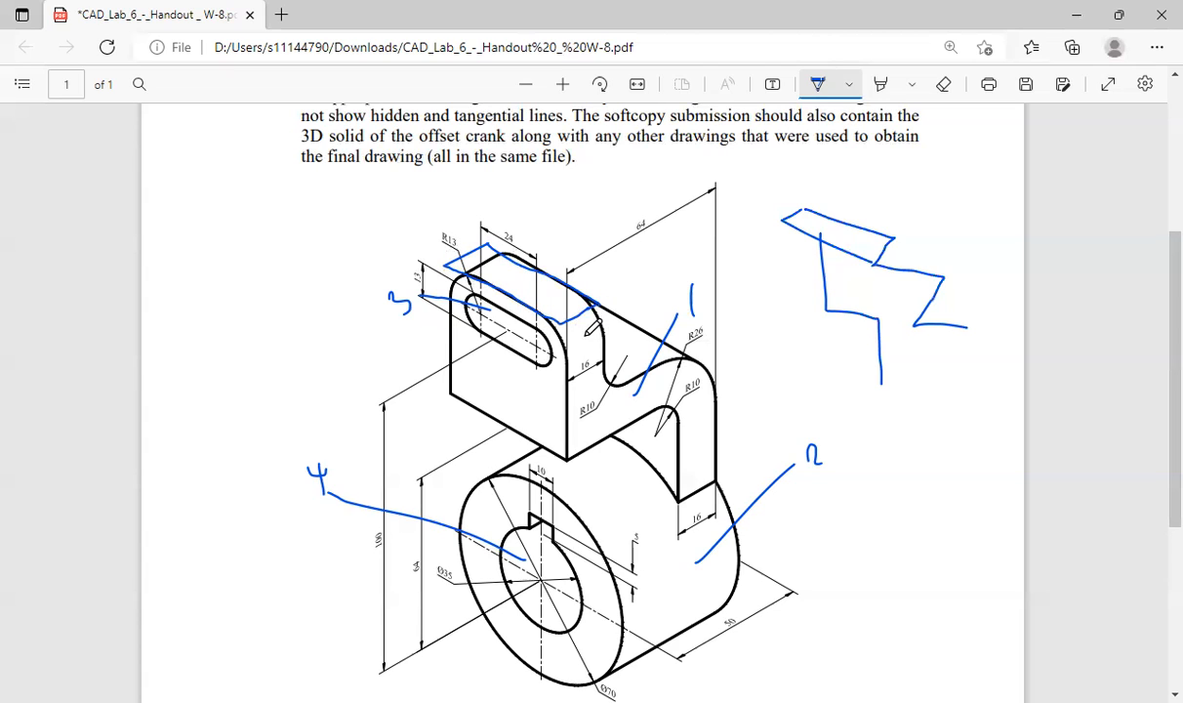
mouse_move(591, 302)
mouse_down()
mouse_move(570, 321)
mouse_move(580, 455)
mouse_move(669, 415)
mouse_move(683, 544)
mouse_up()
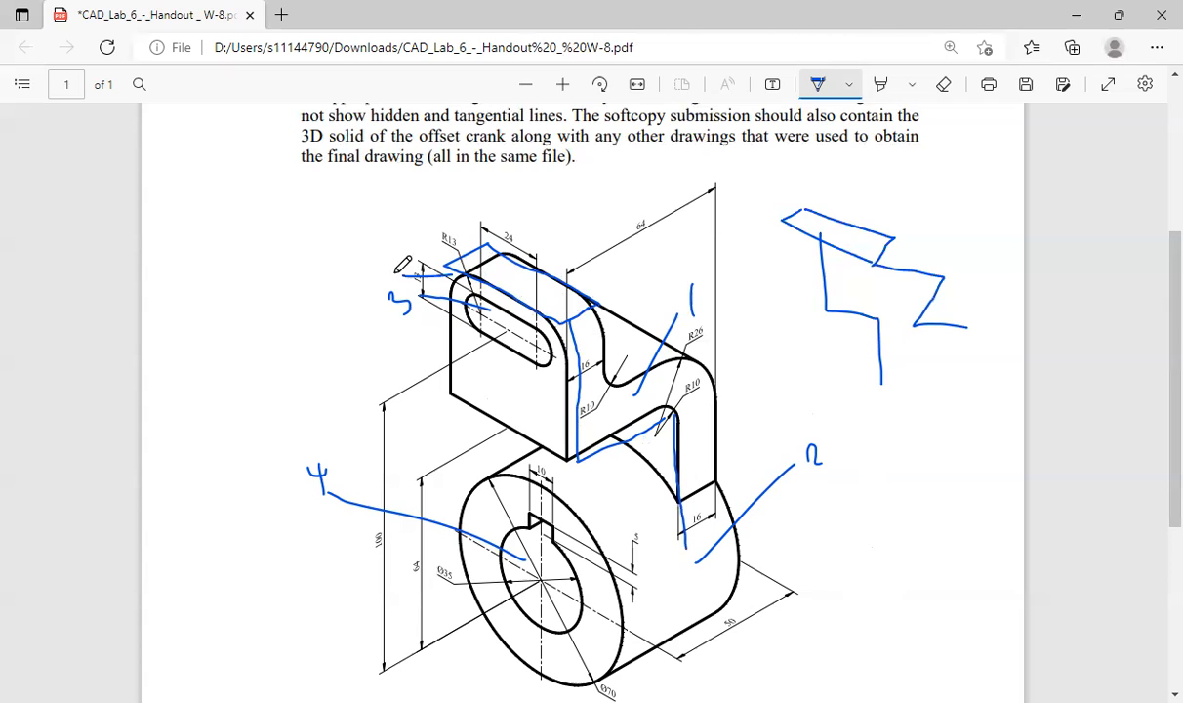
Step: Handwrite the arm's edge lengths on the figure: the top front edge length, 49 for the upper step, 48 for the underside and 64 for the leg
drag(385, 255, 382, 266)
drag(383, 252, 392, 250)
drag(385, 259, 416, 255)
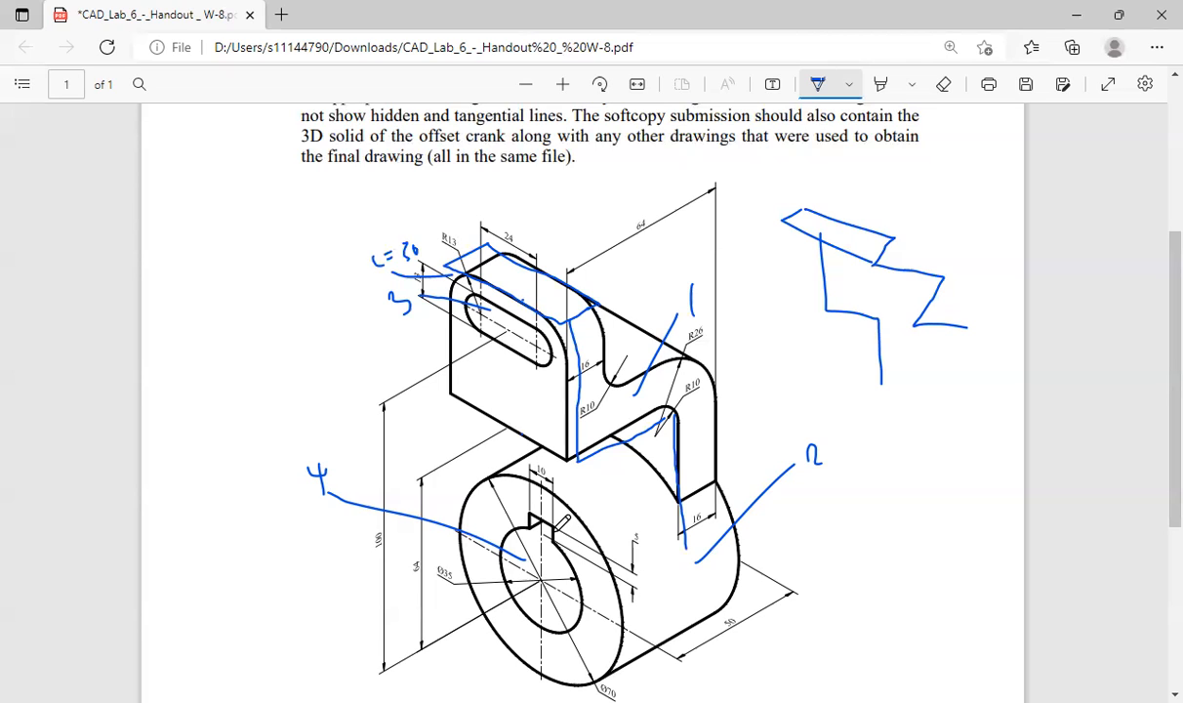
click(645, 40)
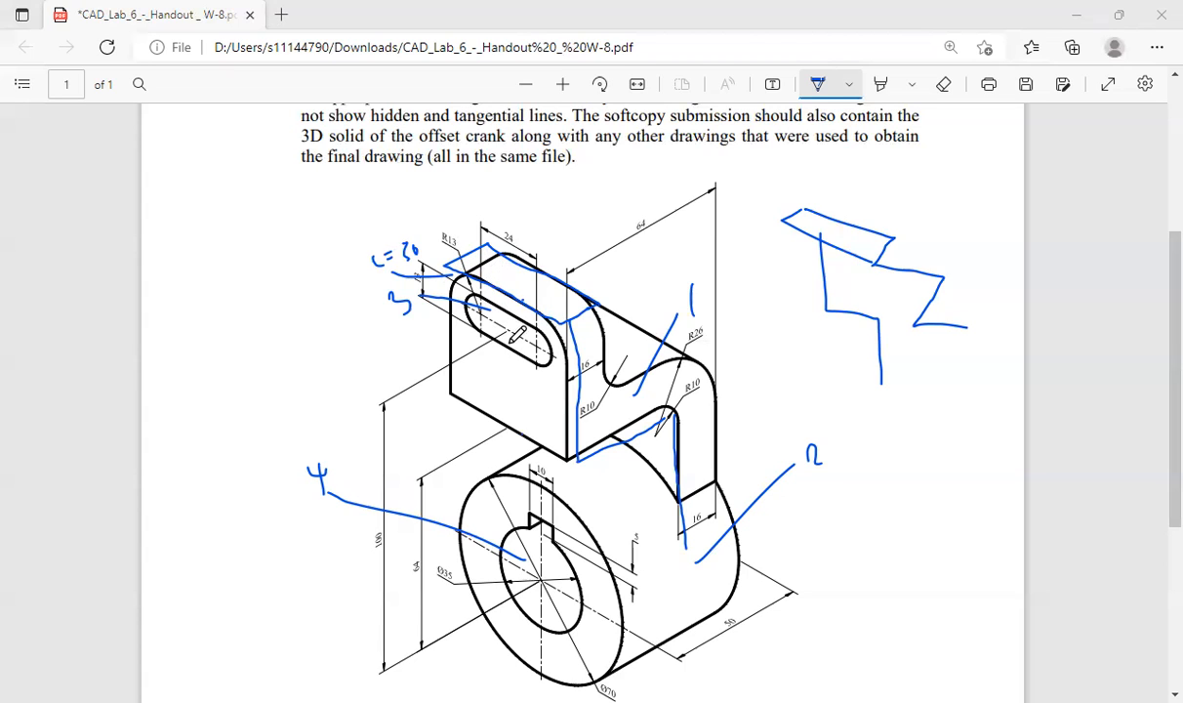
mouse_move(597, 340)
mouse_down()
mouse_move(658, 268)
mouse_move(681, 258)
mouse_move(677, 293)
mouse_move(699, 293)
mouse_up()
drag(664, 246, 659, 262)
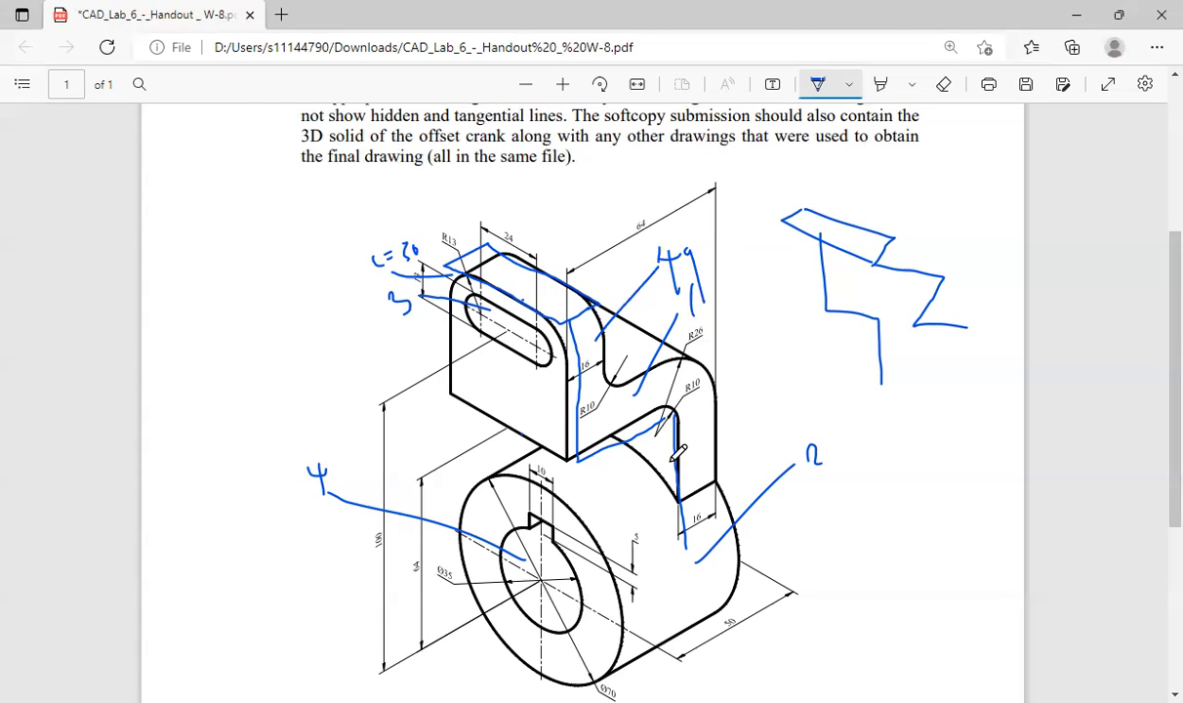
mouse_move(612, 456)
mouse_down()
mouse_move(622, 511)
mouse_move(647, 513)
mouse_move(649, 496)
mouse_up()
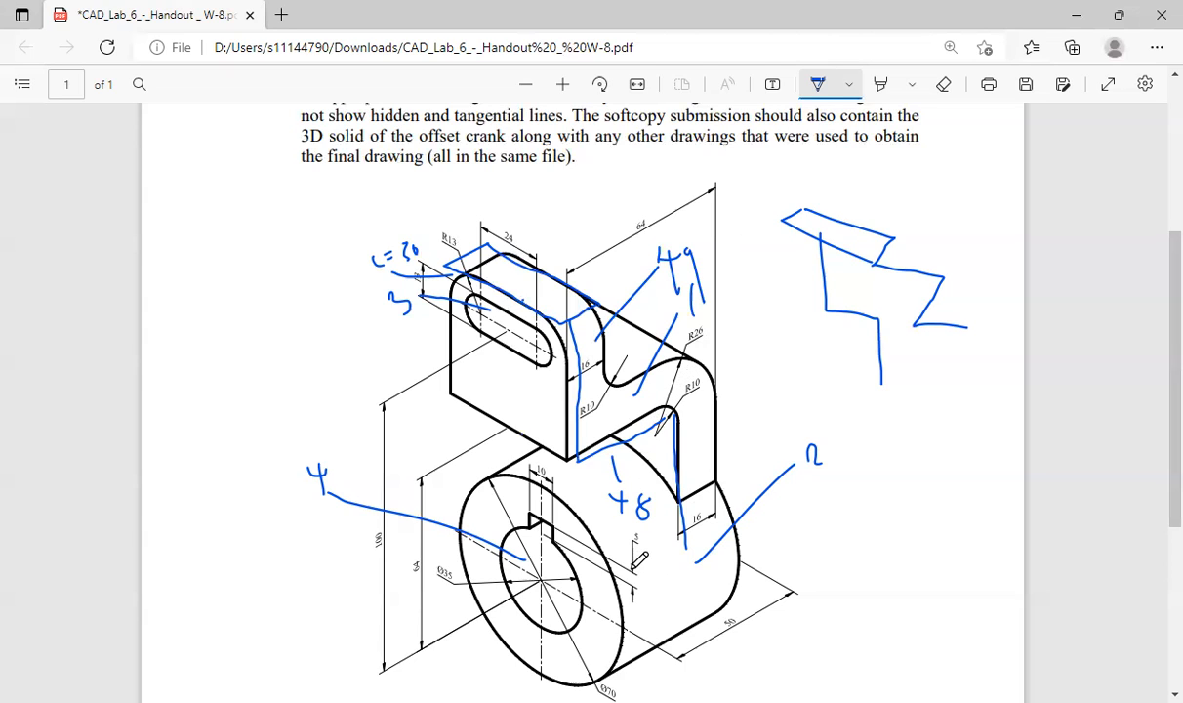
mouse_move(680, 449)
mouse_down()
mouse_move(736, 400)
mouse_move(769, 411)
mouse_up()
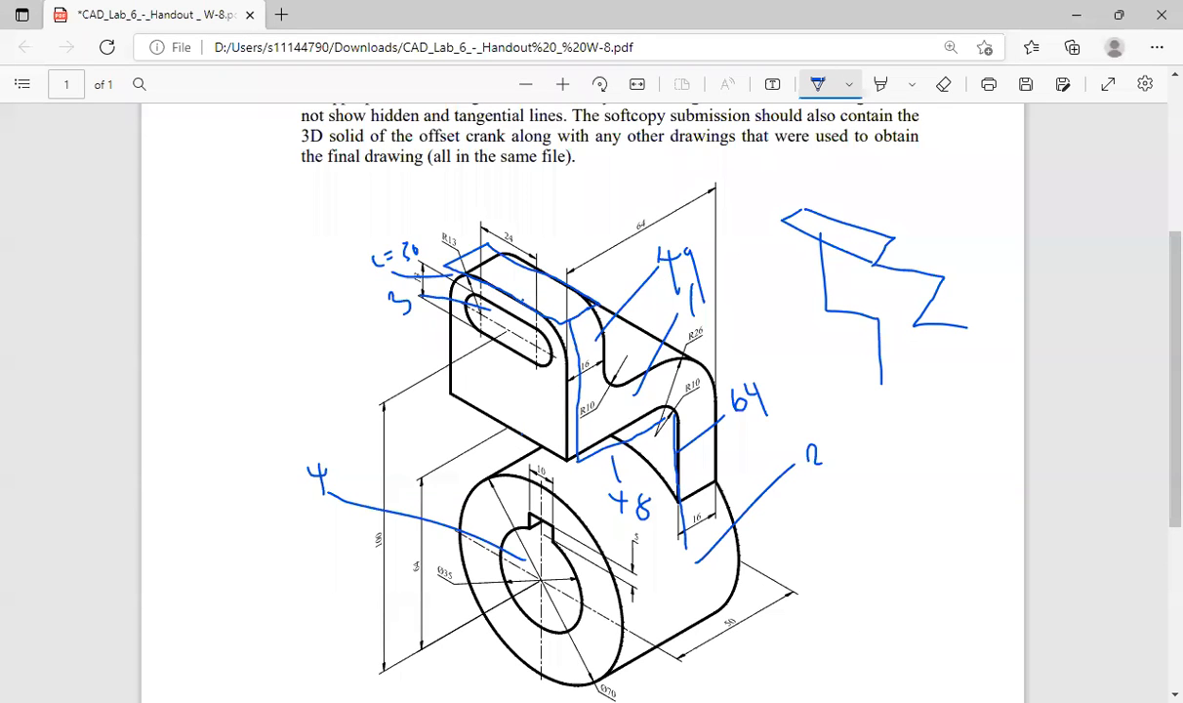
Step: Switch to AutoCAD and, with ortho on, define a UCS at a picked point with its X-axis along the world negative Y direction
key(alt+Tab)
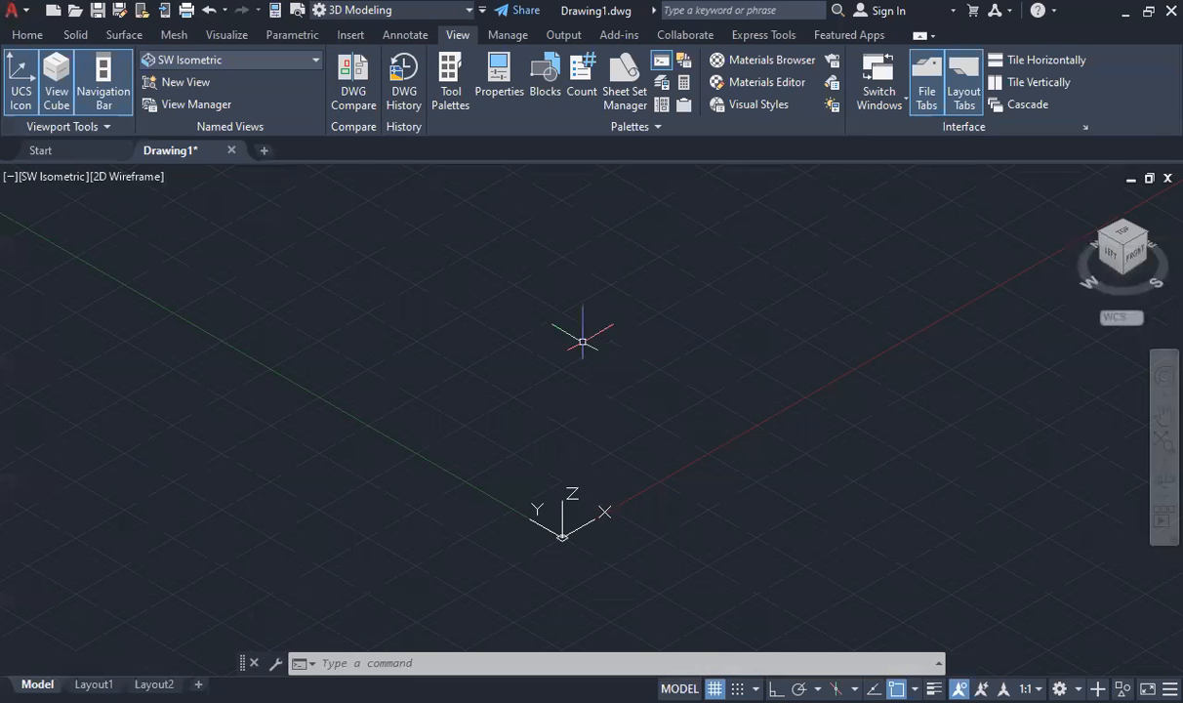
click(27, 34)
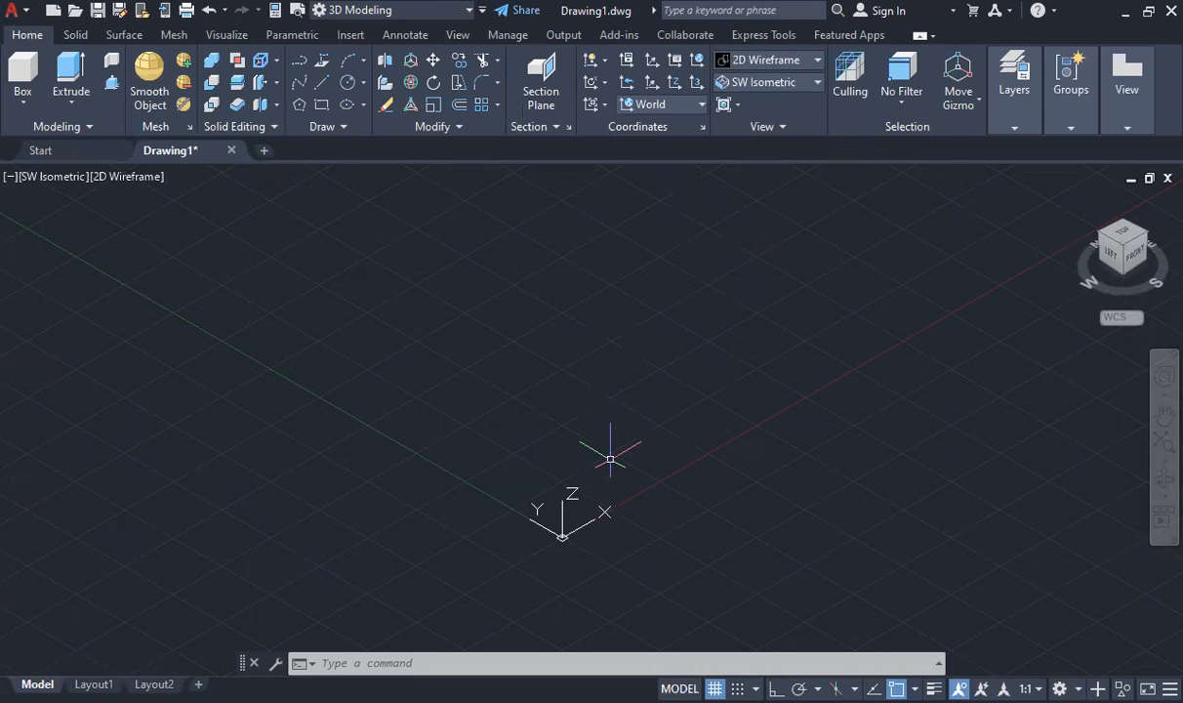
text(ucs)
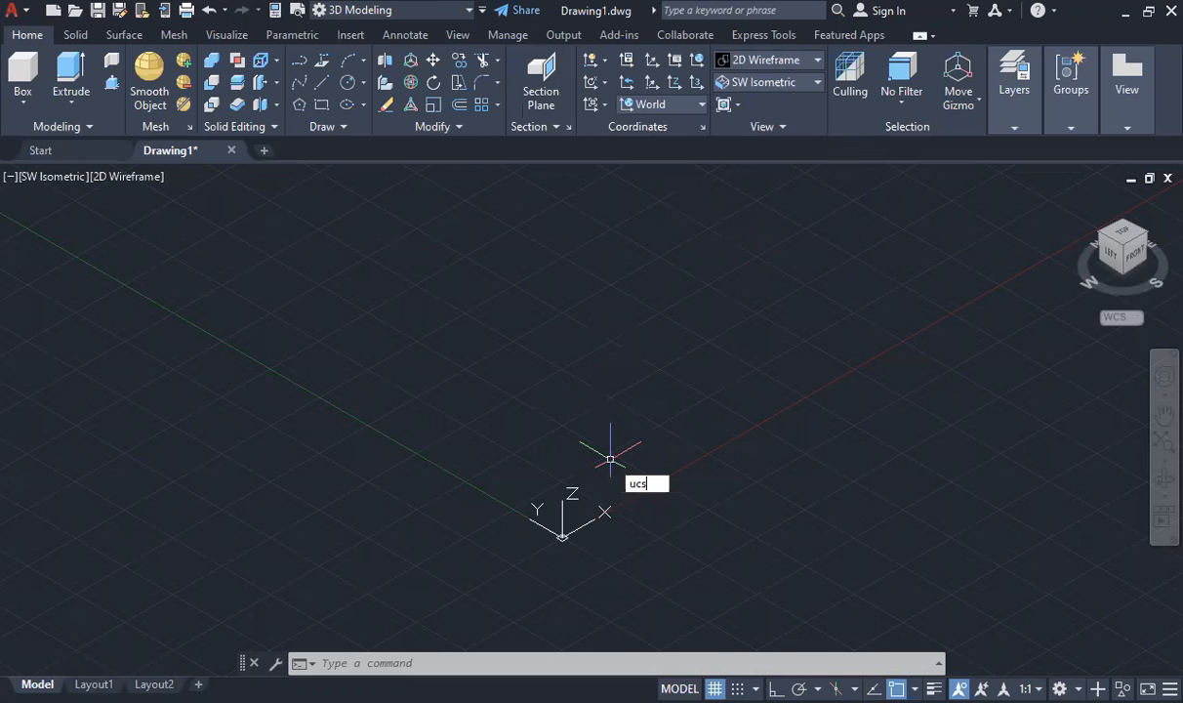
key(Return)
click(610, 359)
key(F8)
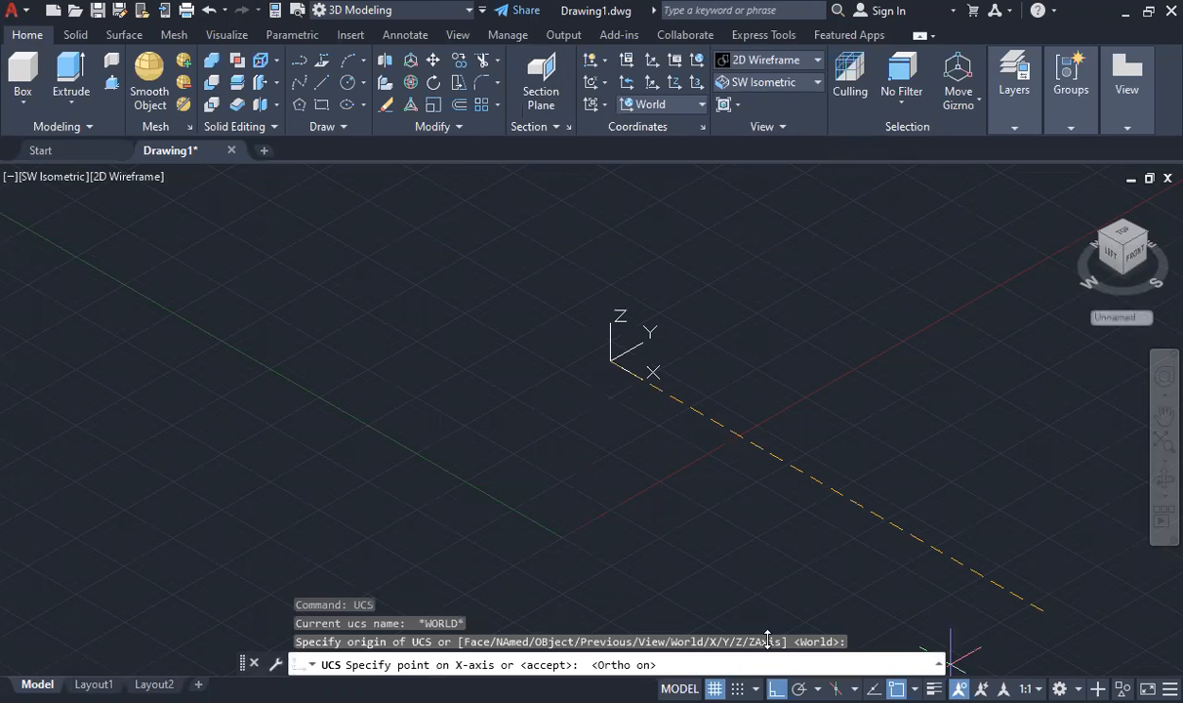
click(951, 665)
key(Return)
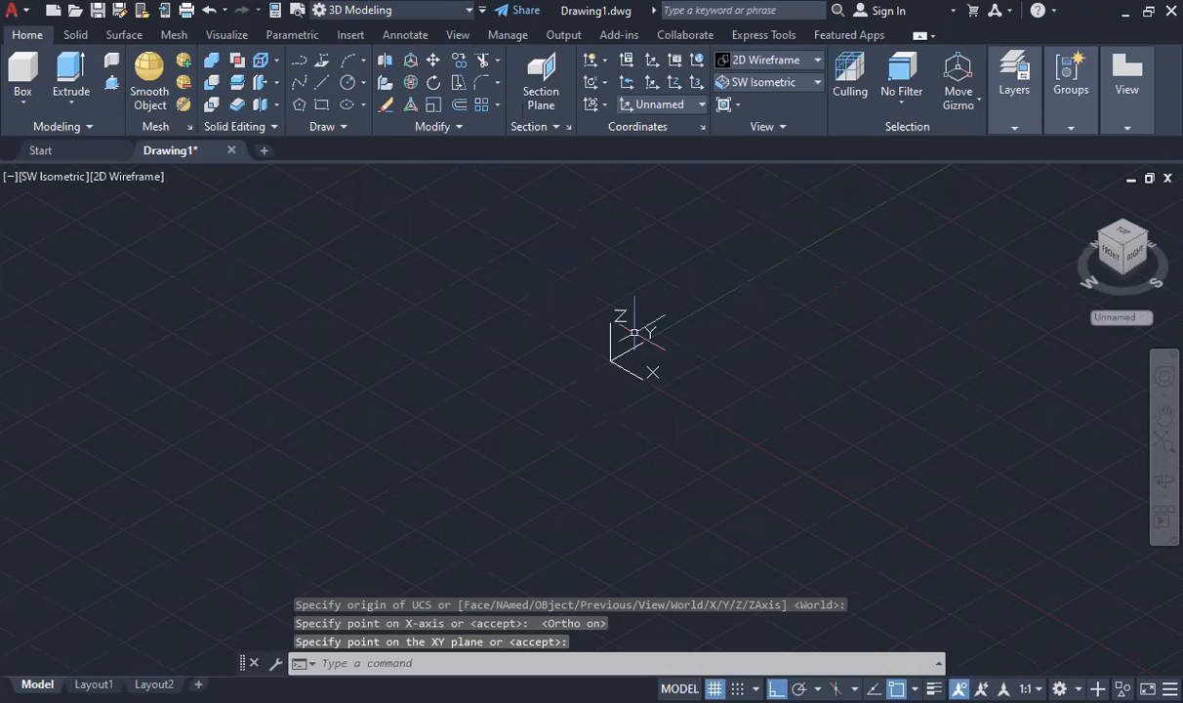
Step: Reset the current user coordinate system to the World coordinate system
click(1123, 246)
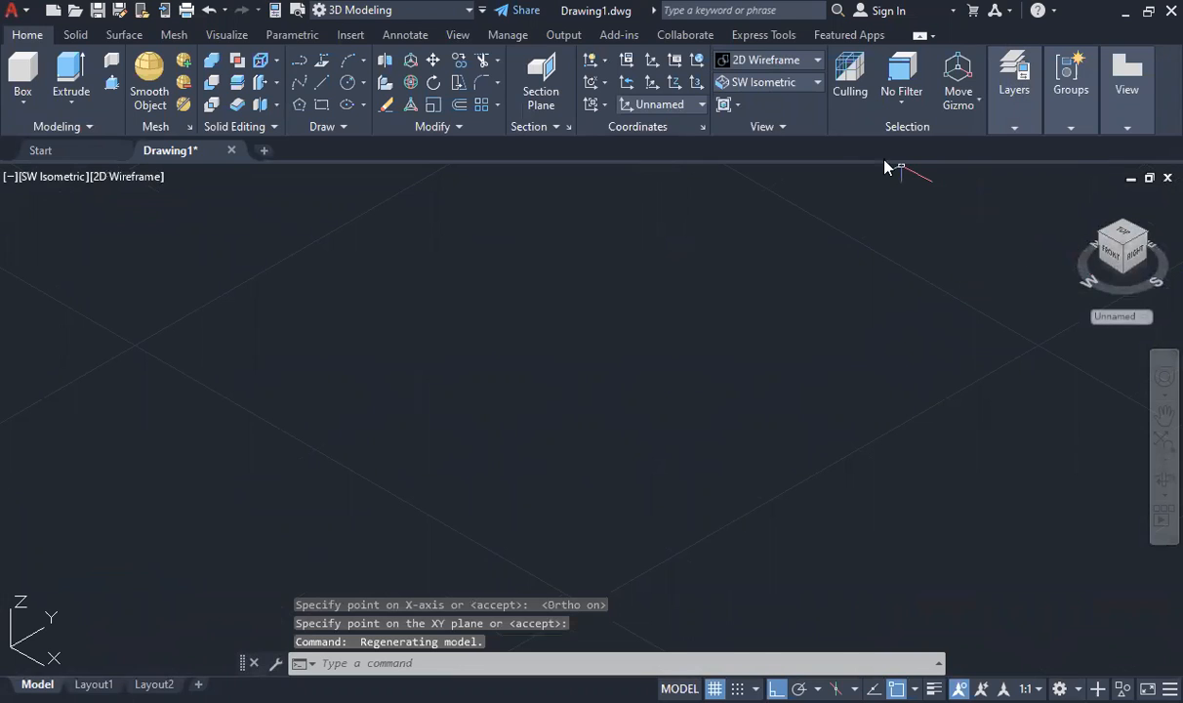
click(697, 64)
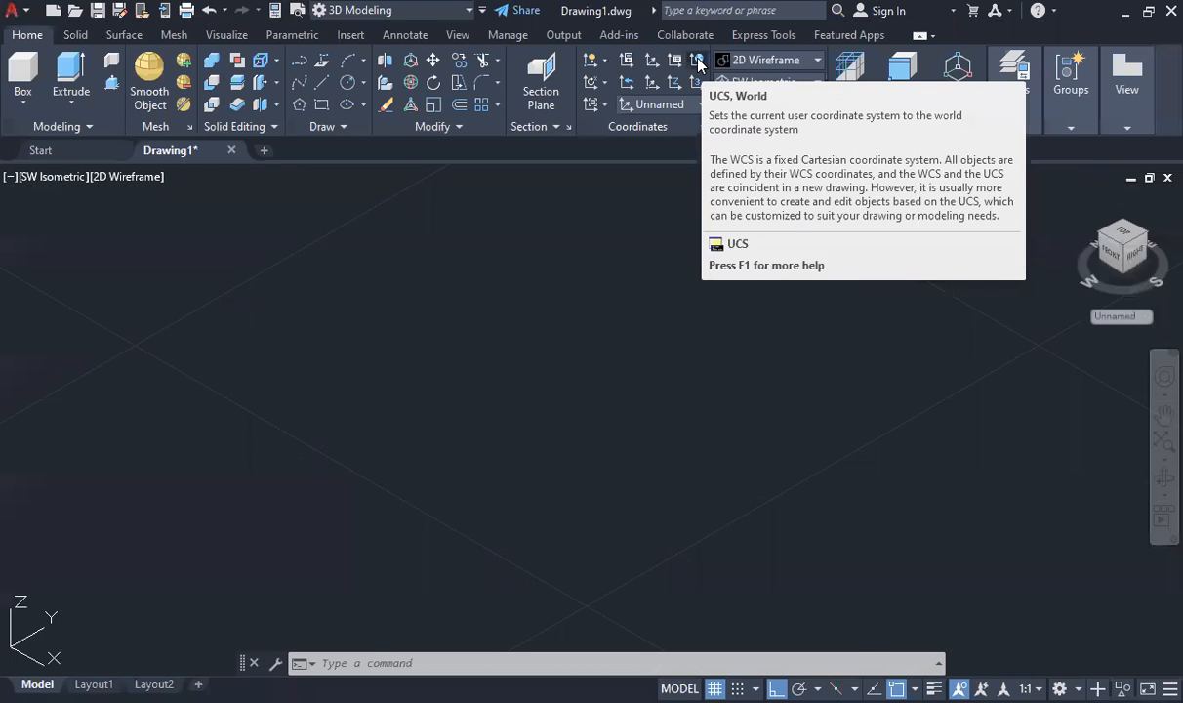
click(698, 61)
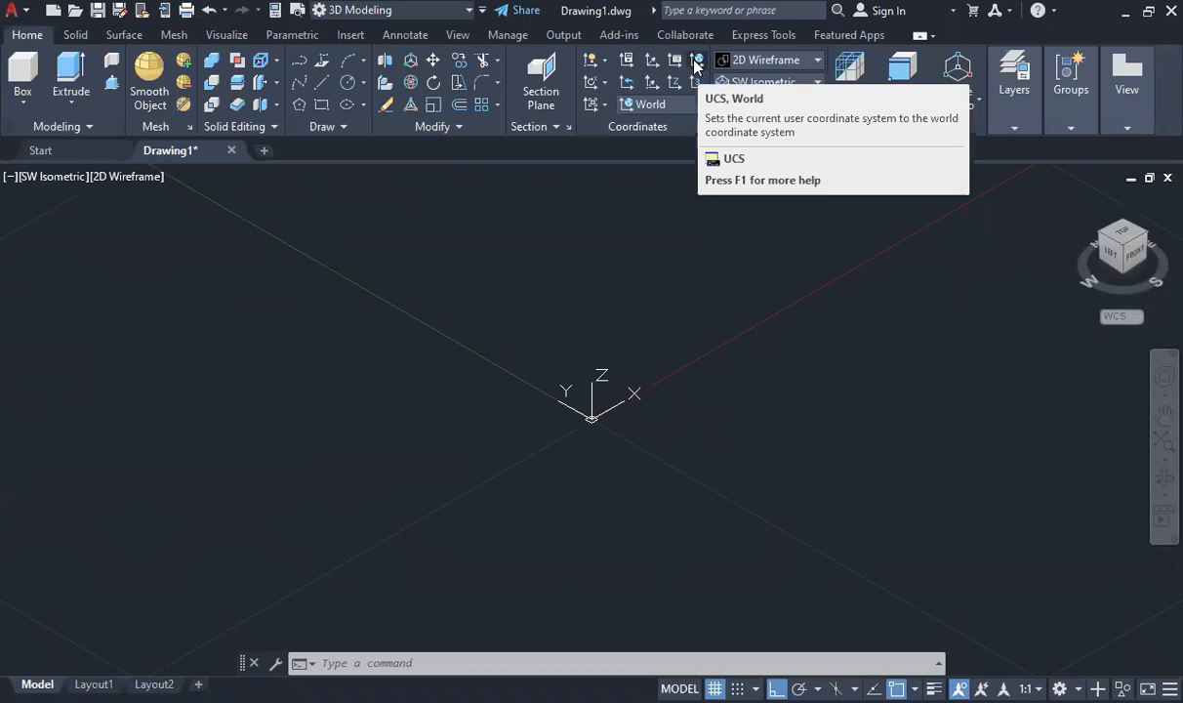
Step: Try a 16 by 50 mm rectangle on the world XY plane near the origin and undo it
scroll(571, 349, down, 1)
scroll(574, 342, down, 1)
scroll(481, 322, down, 2)
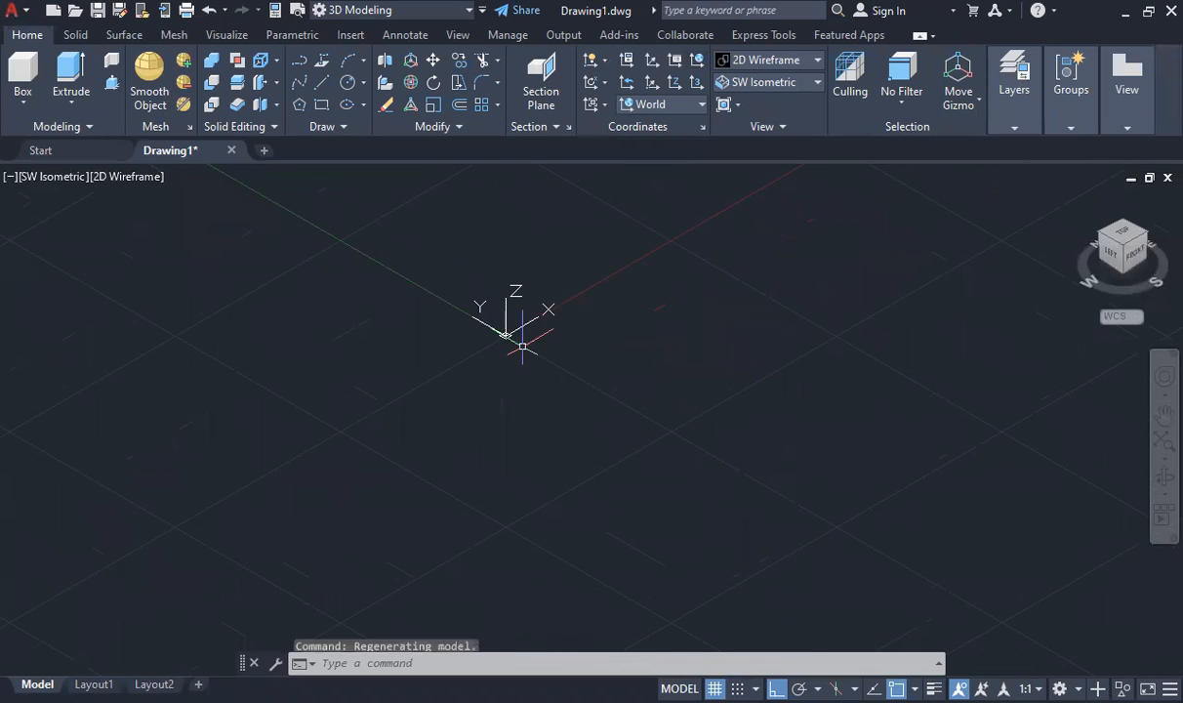
scroll(409, 204, up, 2)
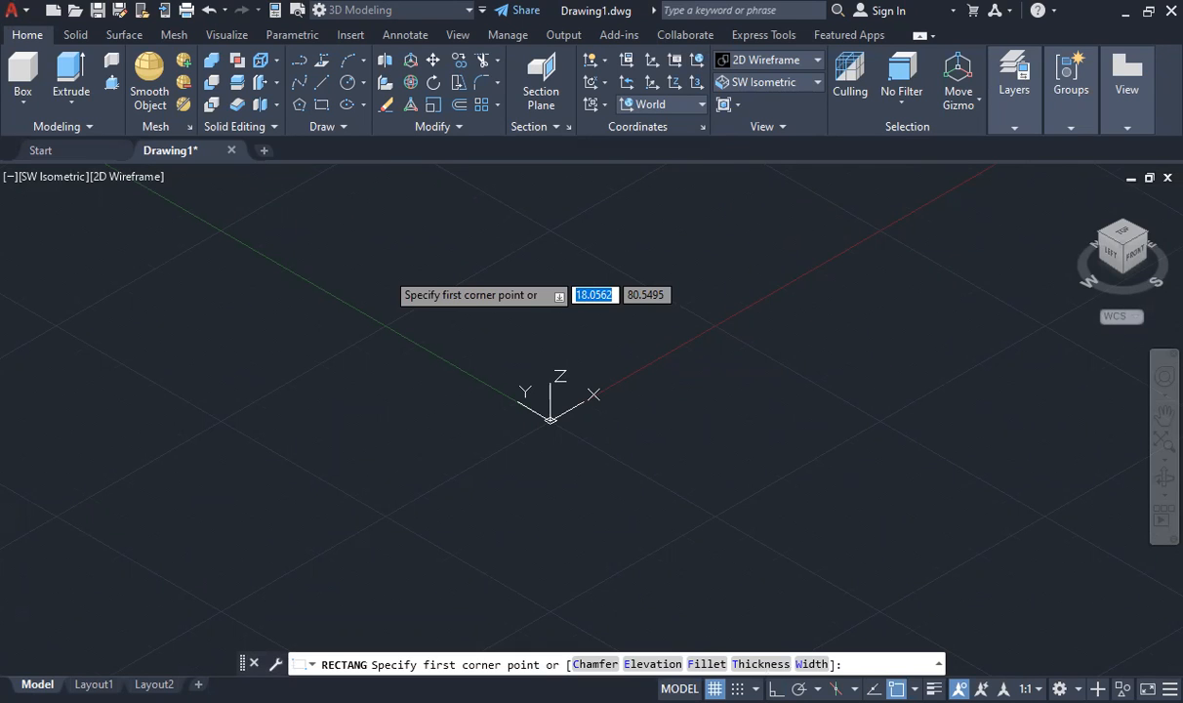
click(386, 270)
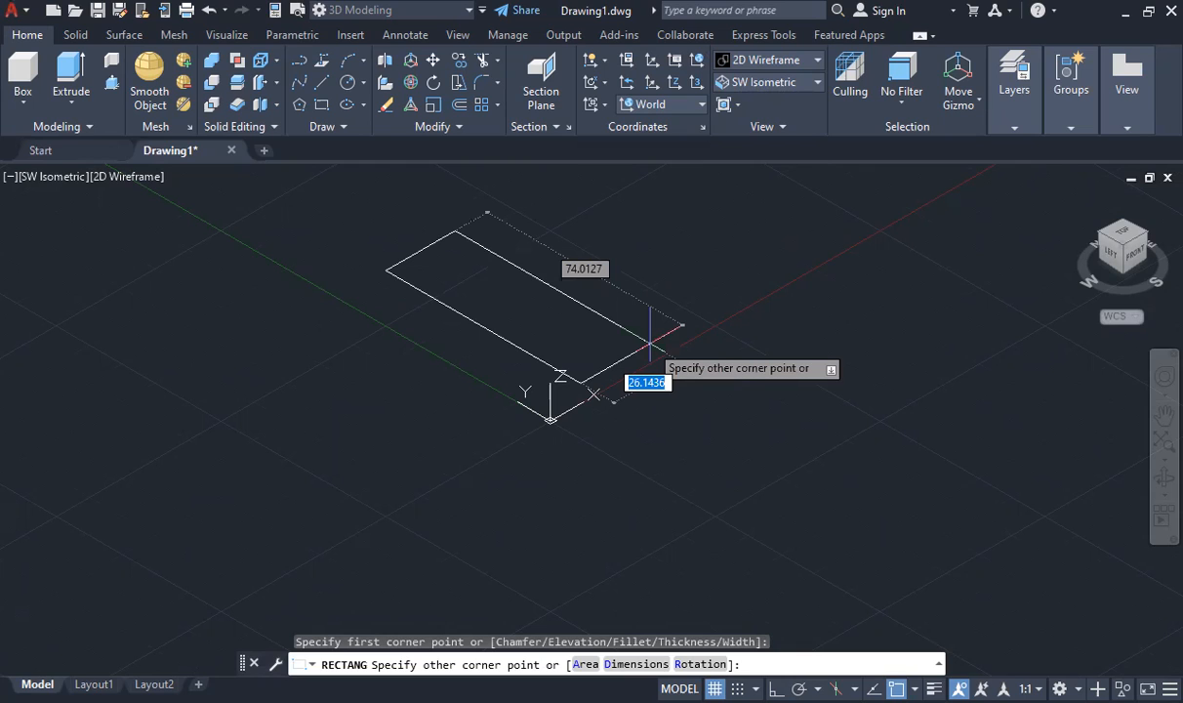
text(16)
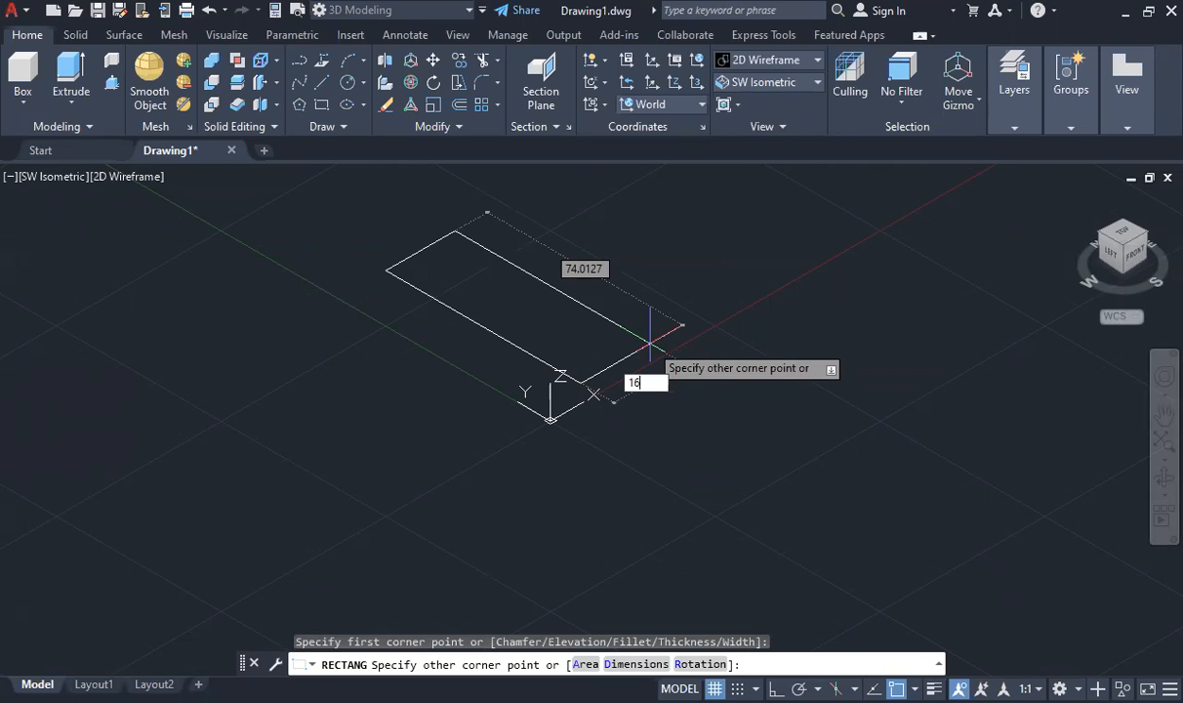
key(Tab)
text(50)
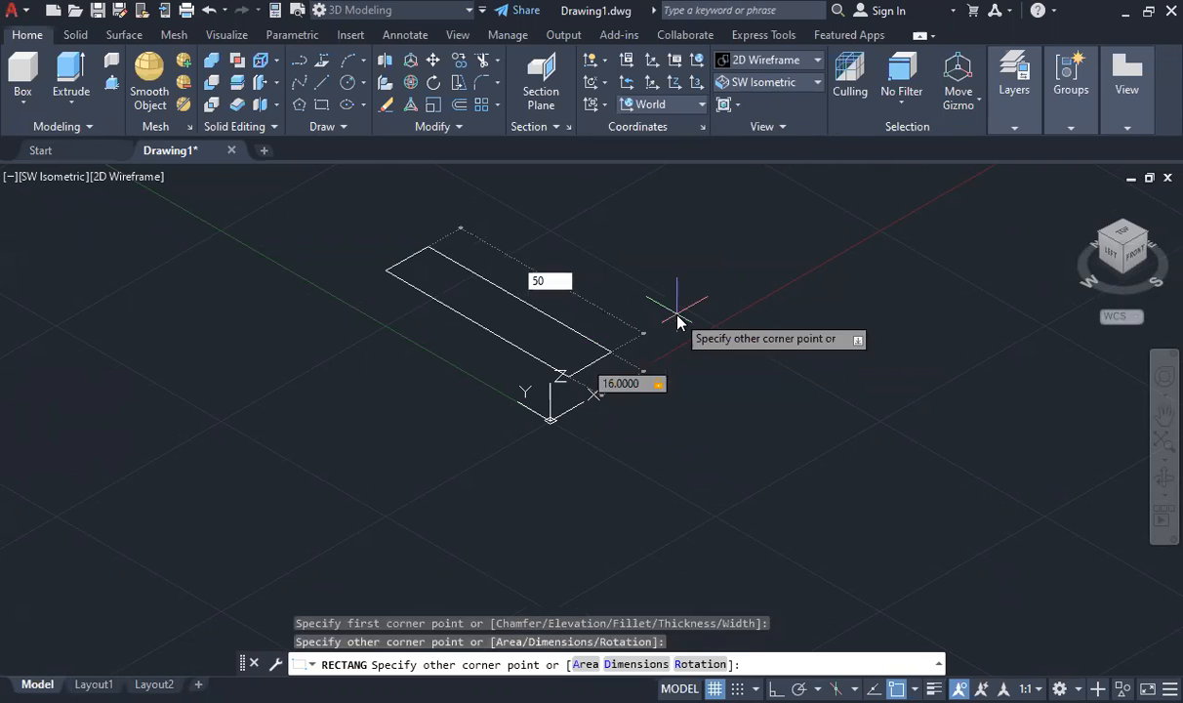
key(Return)
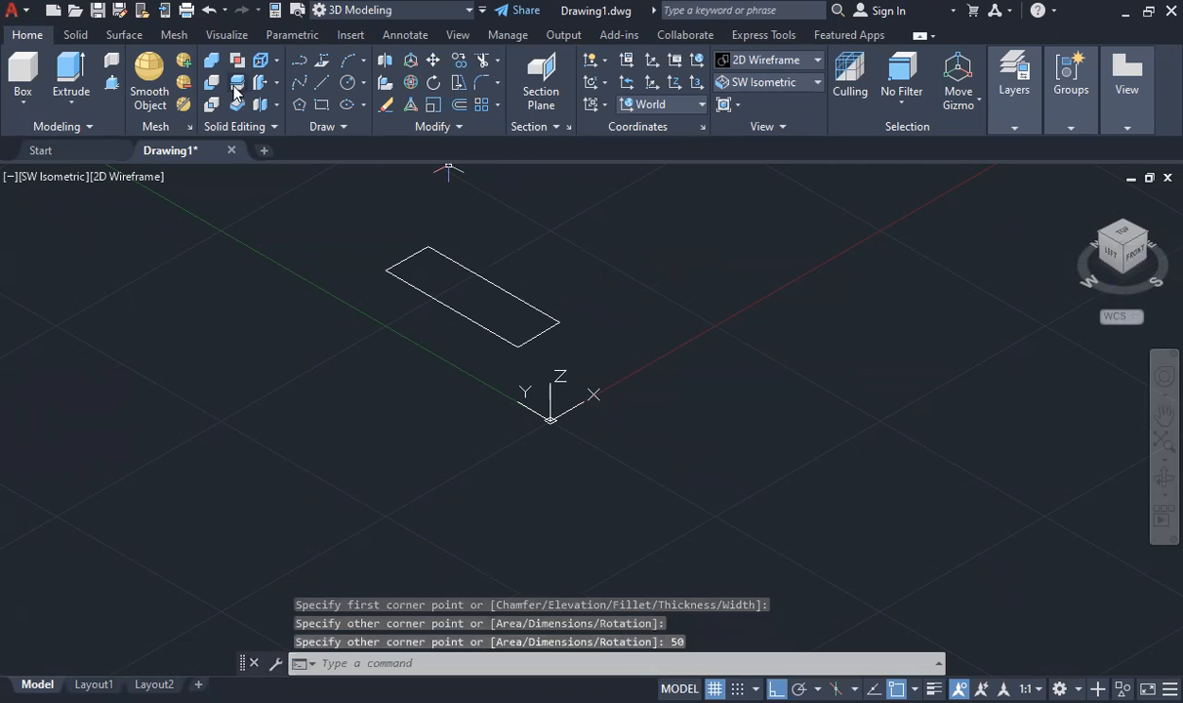
key(ctrl+z)
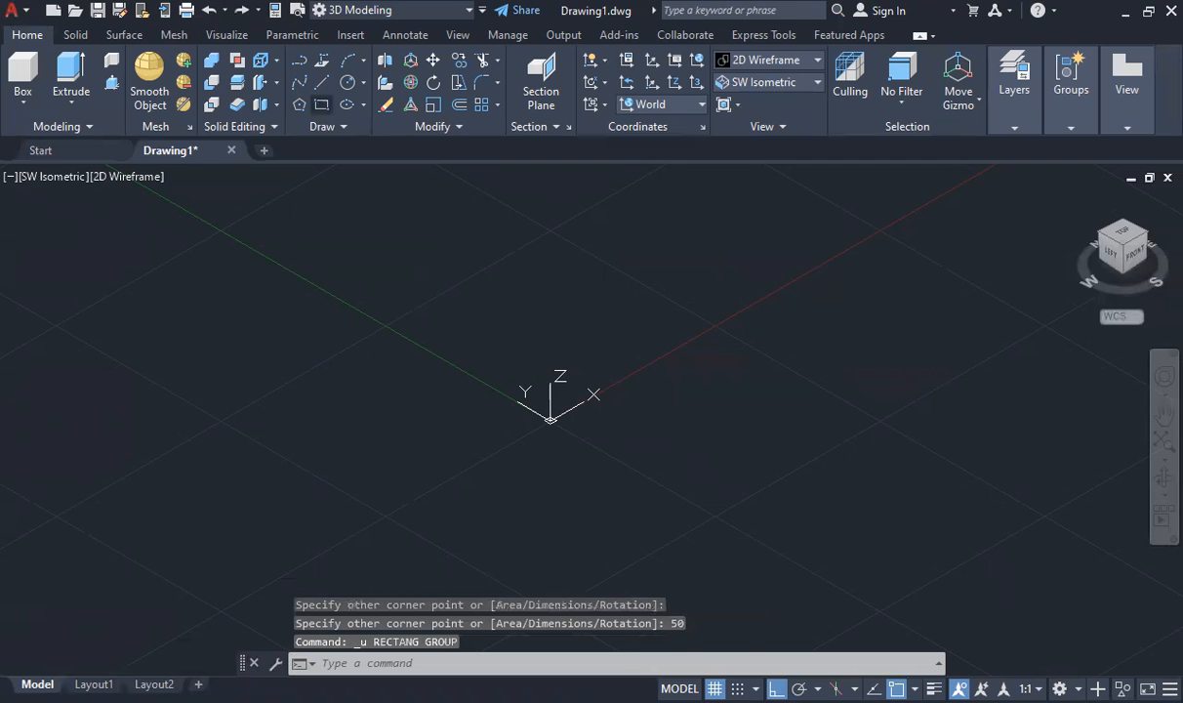
Step: Draw a 16 by 50 mm rectangle with ortho turned off, its 50 mm side along the Y-axis near the origin
click(322, 105)
click(776, 689)
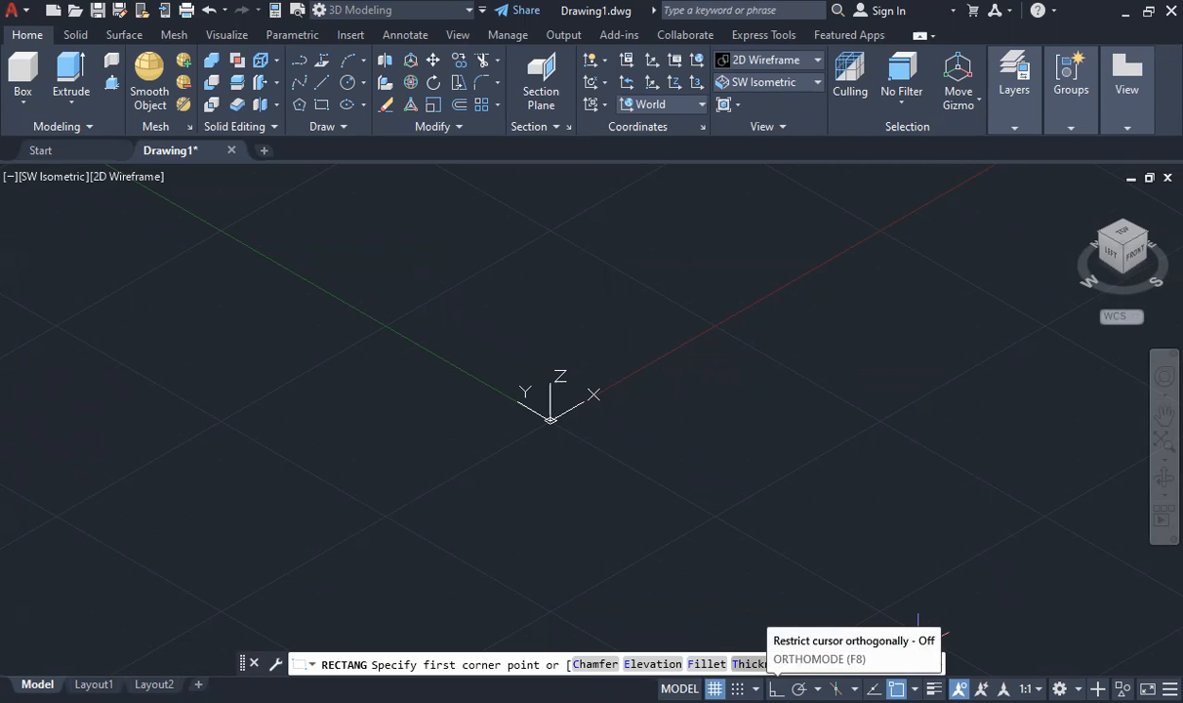
click(415, 296)
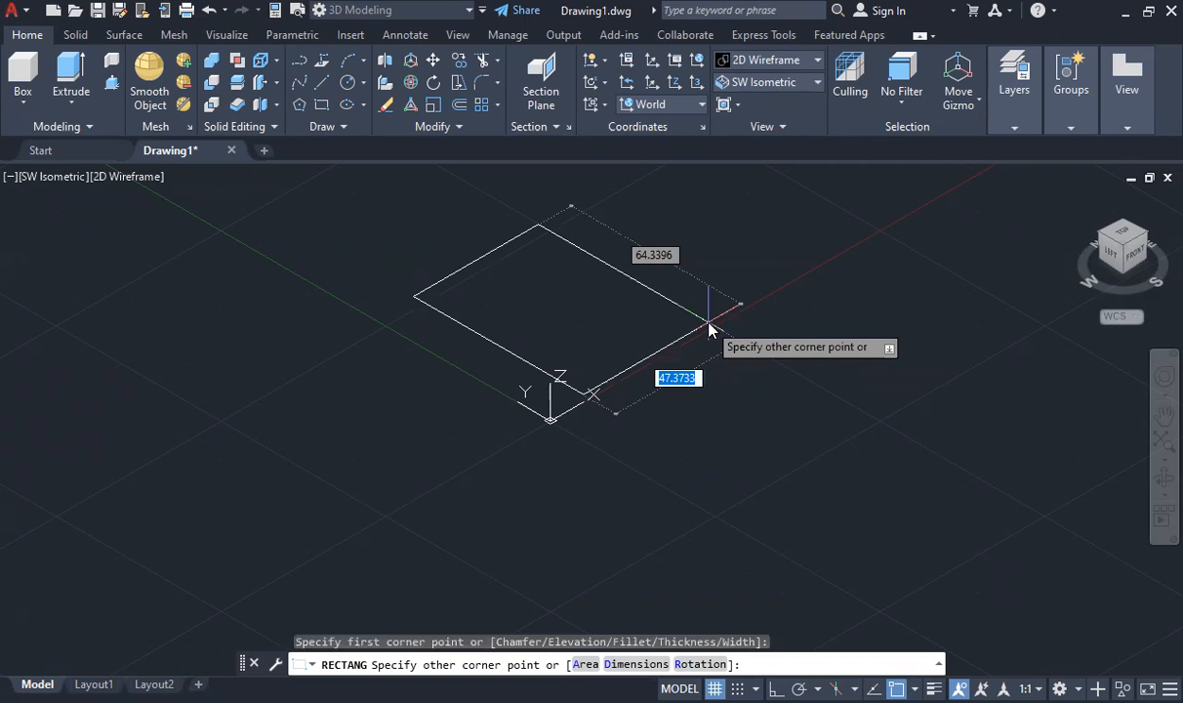
text(16)
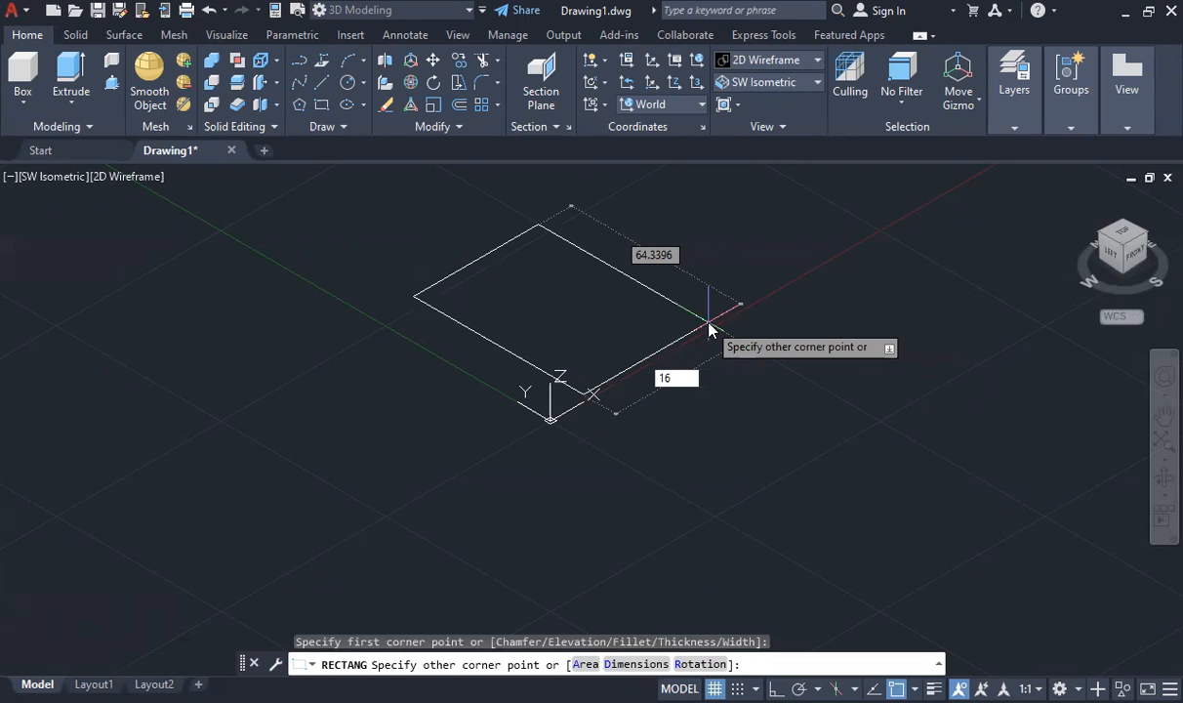
key(Tab)
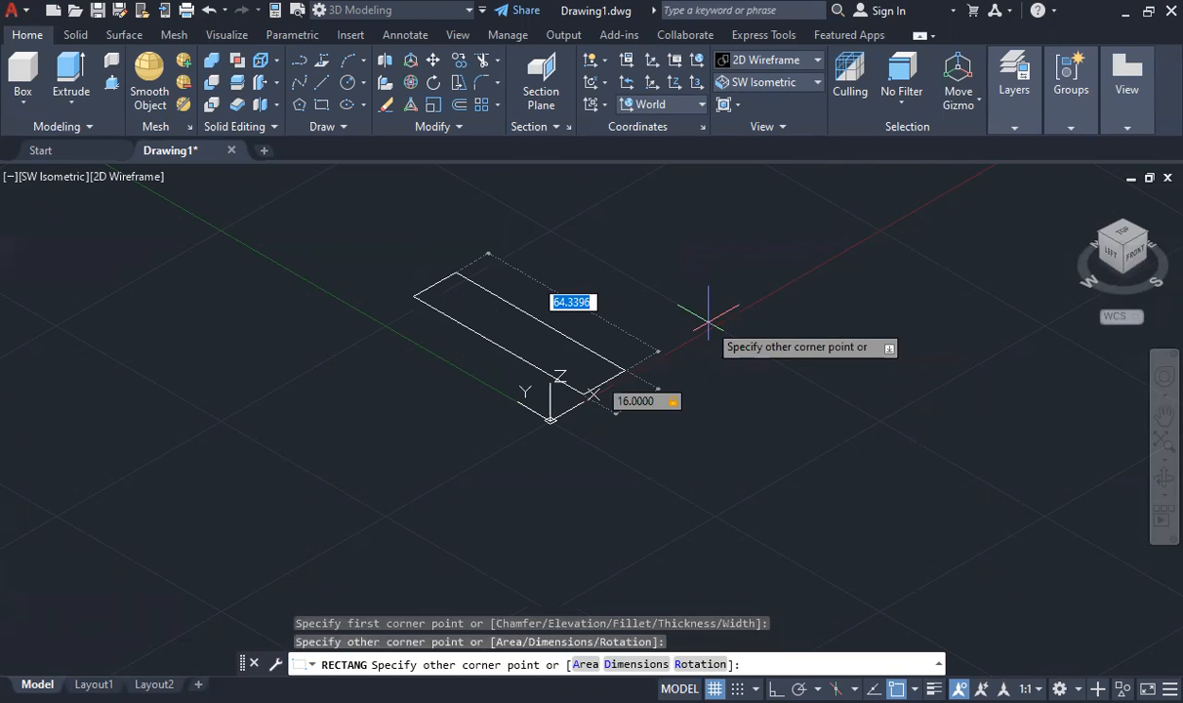
text(50)
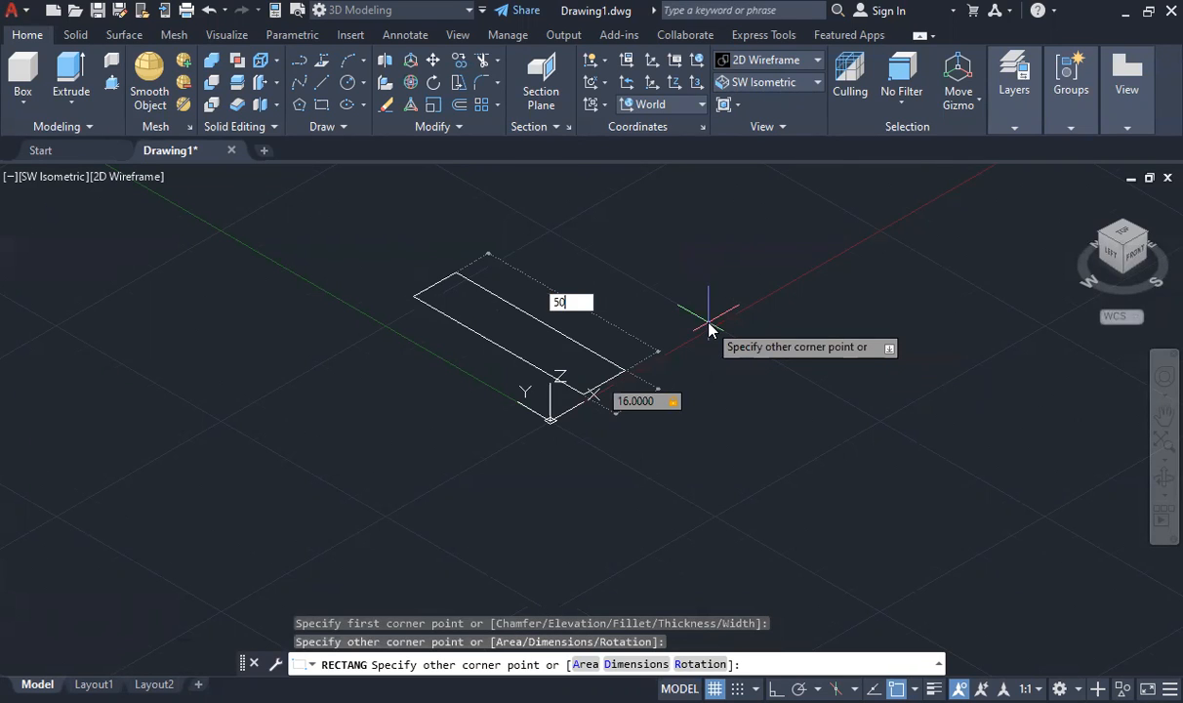
key(Return)
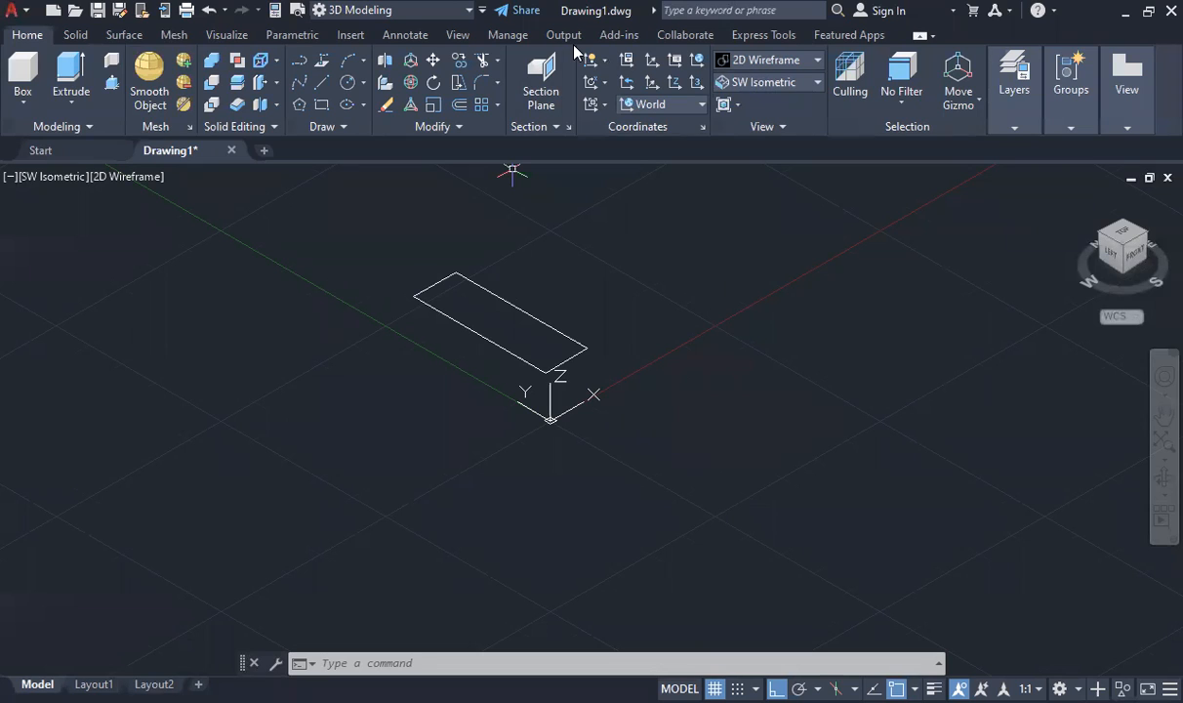
Step: Switch to the PDF handout and pen-sketch the X and -Y directions plus a second X and Y axis pair above the crank figure
key(alt+Tab)
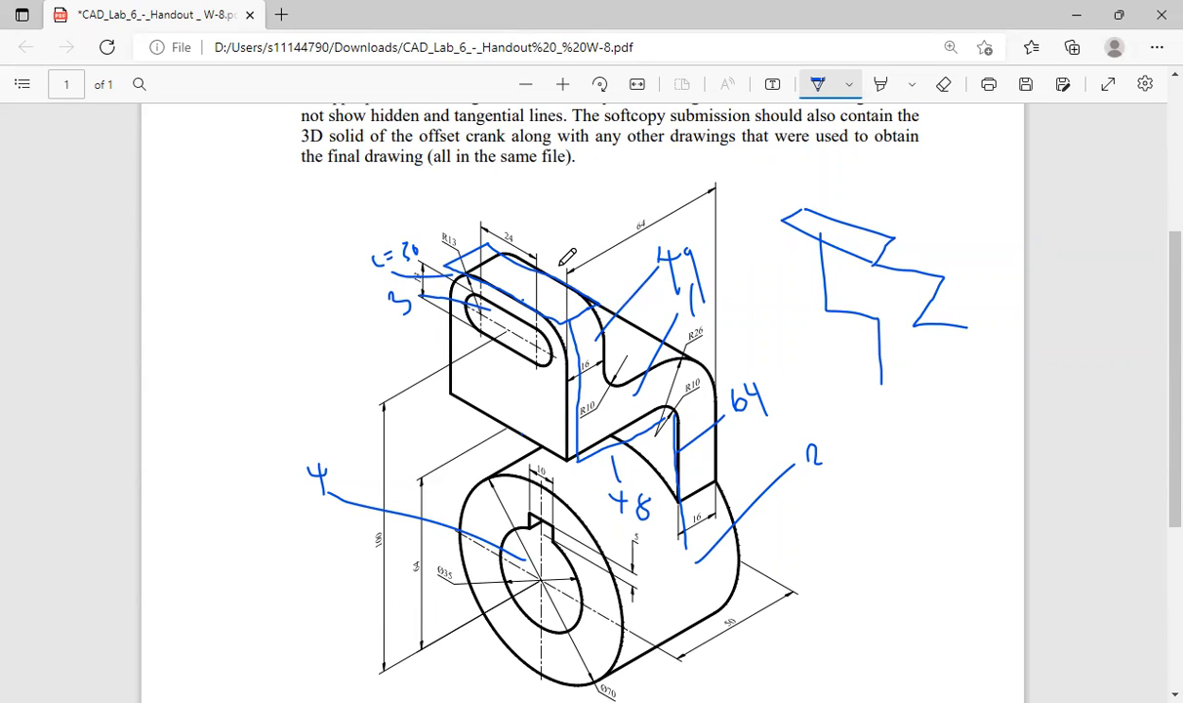
mouse_move(522, 197)
mouse_down()
mouse_move(549, 206)
mouse_move(605, 186)
mouse_up()
drag(615, 187, 621, 196)
mouse_move(475, 190)
mouse_down()
mouse_move(494, 206)
mouse_move(499, 188)
mouse_up()
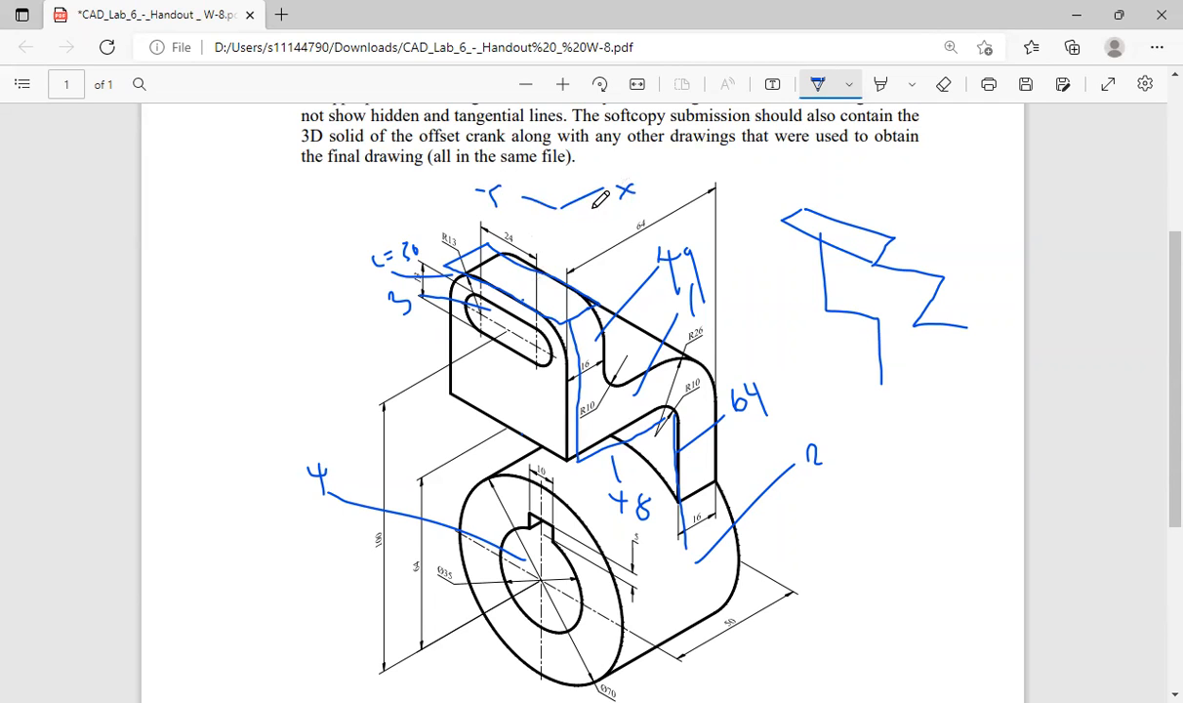
mouse_move(586, 258)
mouse_down()
mouse_move(577, 227)
mouse_move(599, 221)
mouse_move(606, 235)
mouse_move(658, 214)
mouse_move(663, 229)
mouse_move(698, 217)
mouse_up()
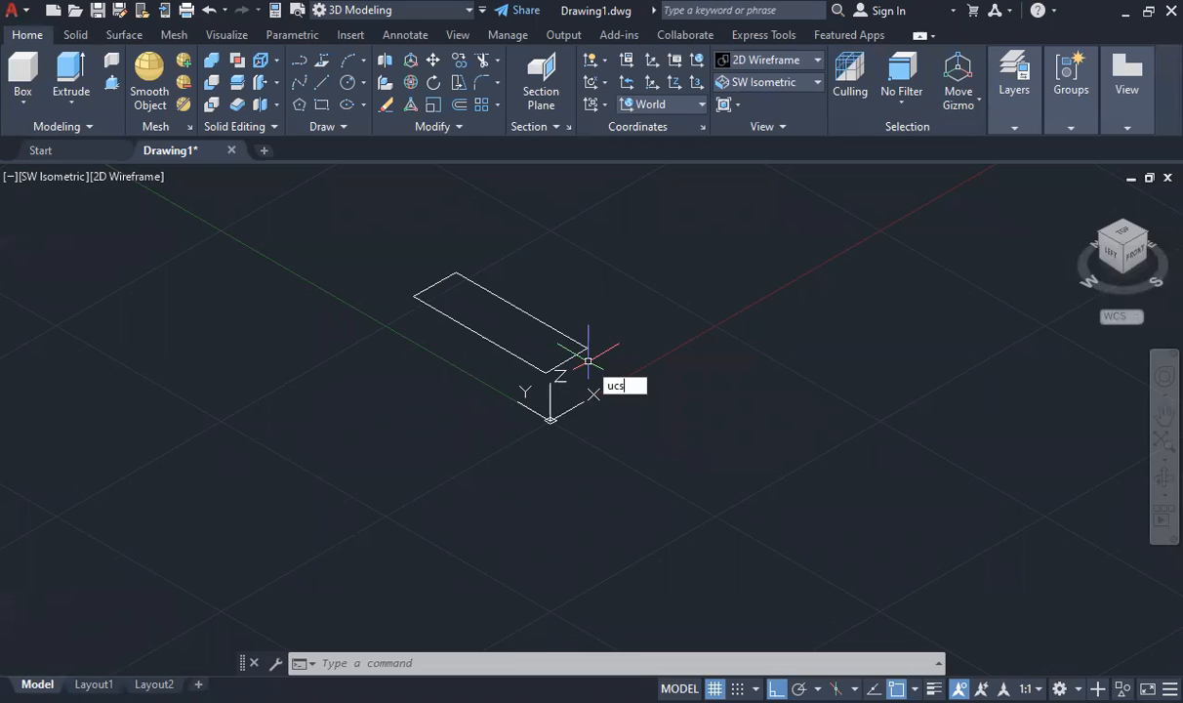
Step: Define a UCS at the rectangle's front corner with X along its 16 mm edge and Y pointing vertically up
key(Return)
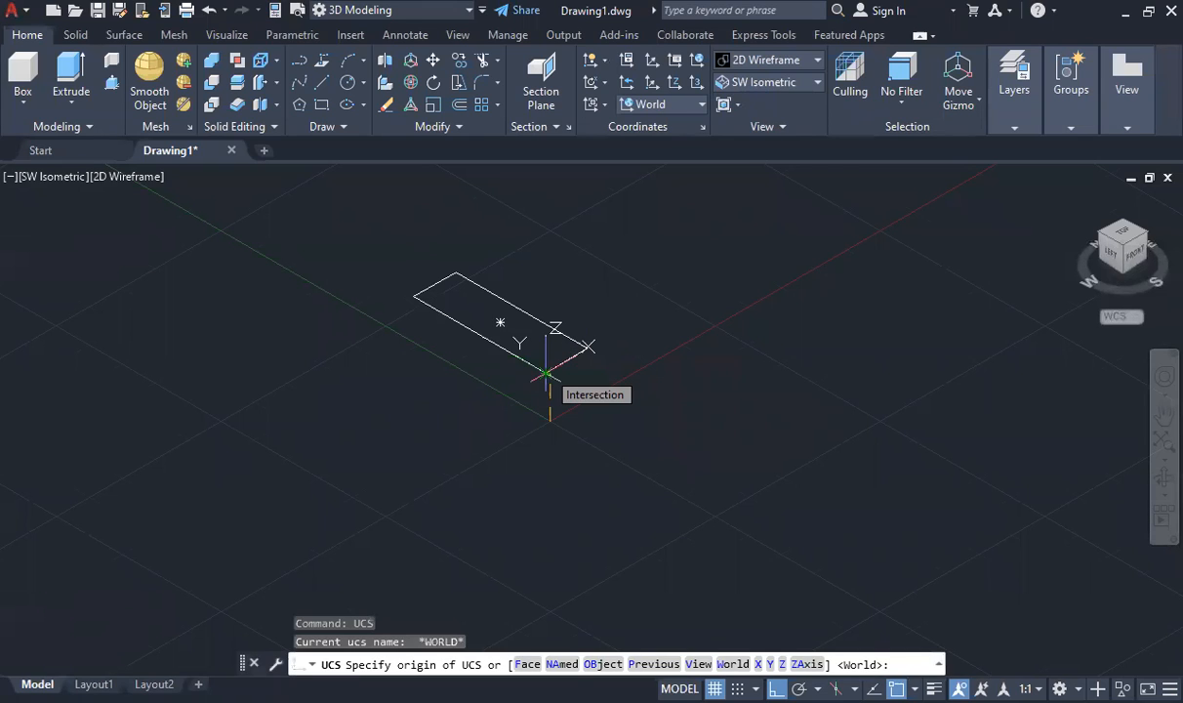
click(546, 374)
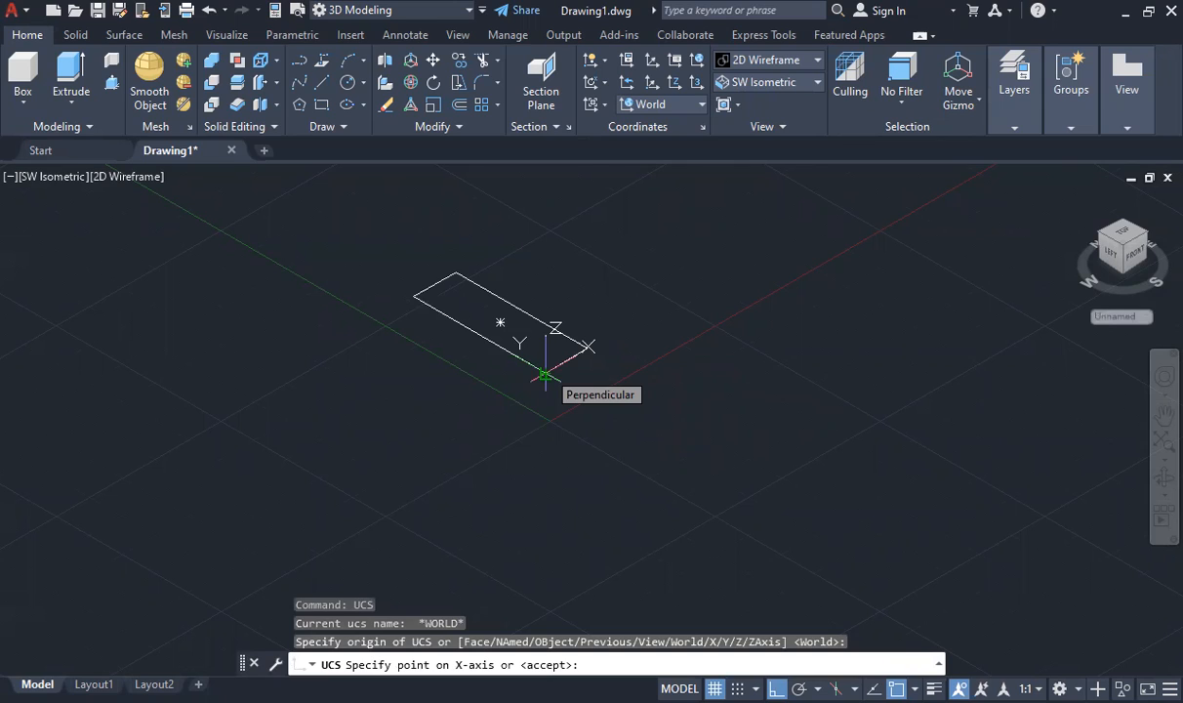
click(225, 620)
key(Return)
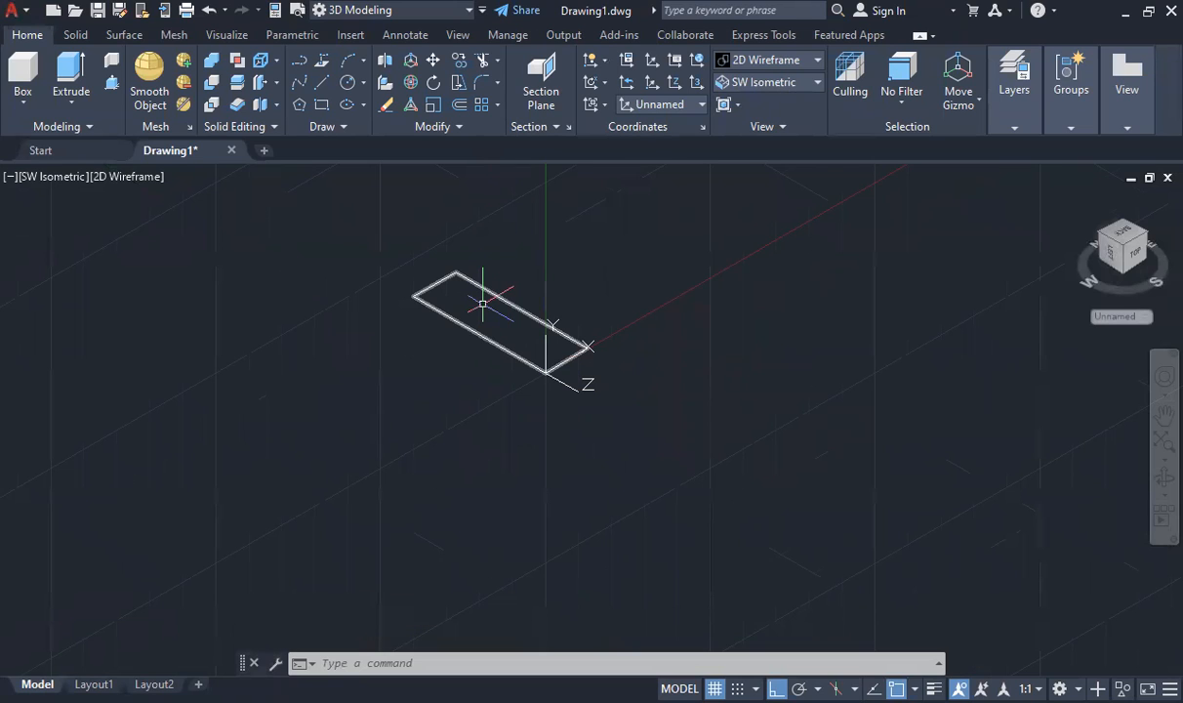
mouse_move(509, 303)
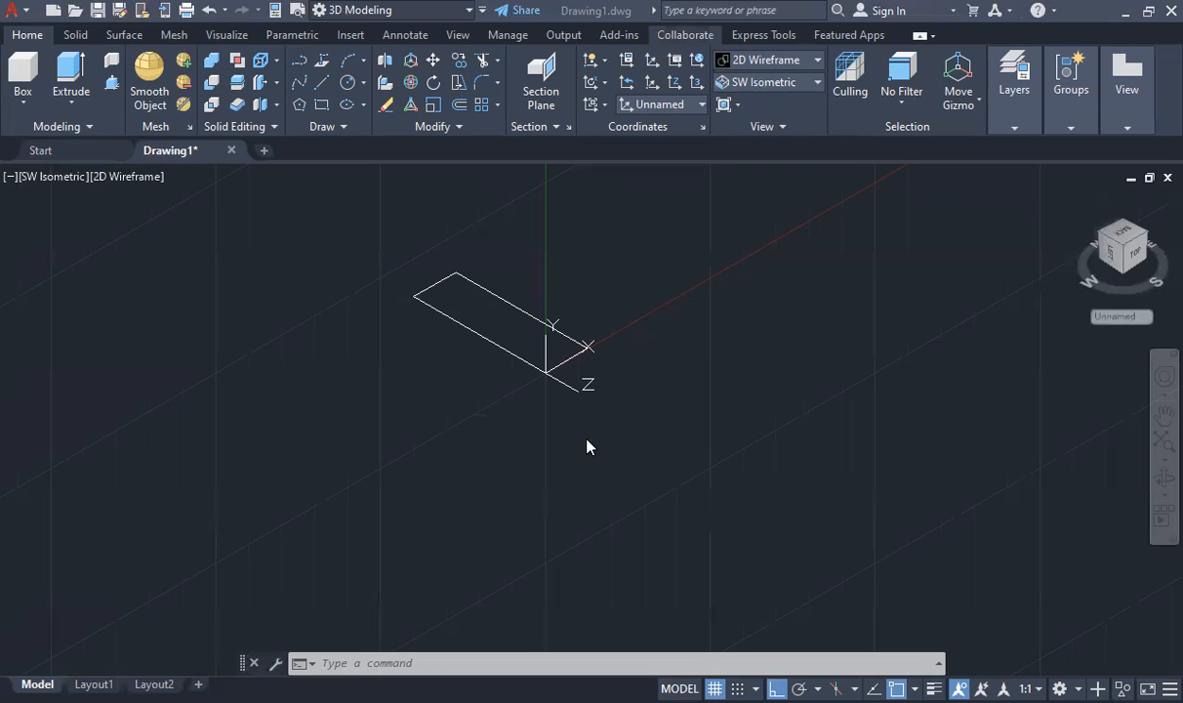
Step: Undo the UCS change and the 16 by 50 mm rectangle, and briefly check the annotated crank figure in the handout
key(ctrl+z)
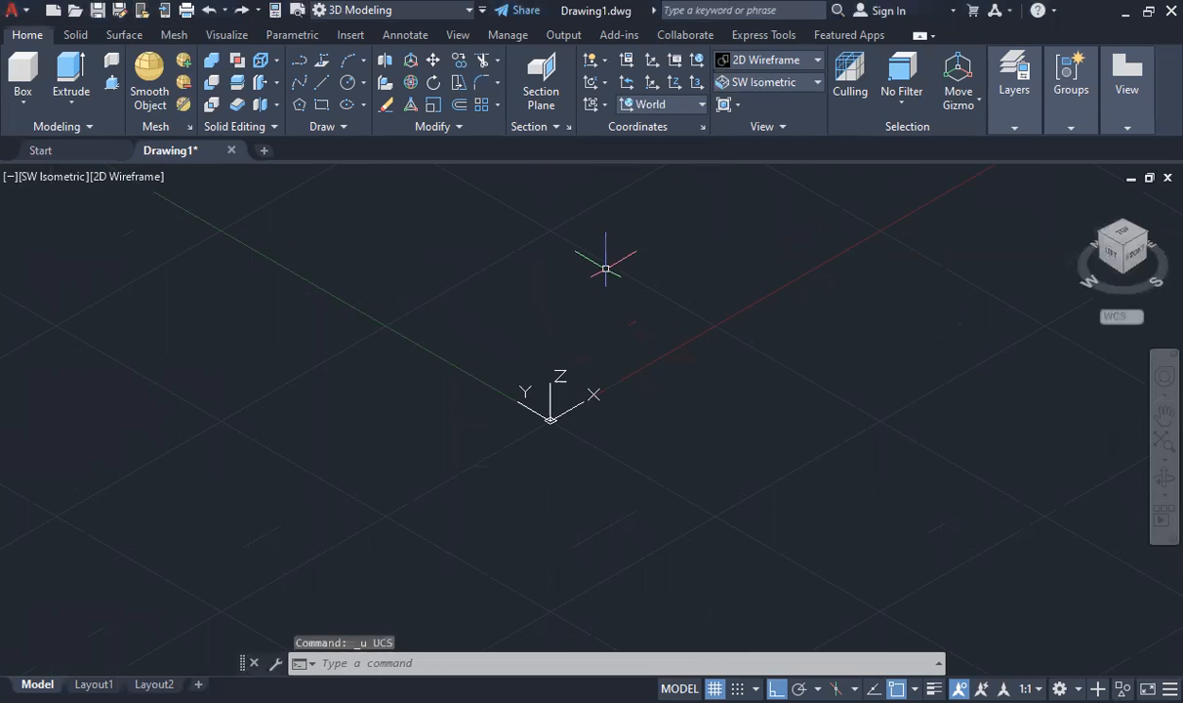
key(ctrl+z)
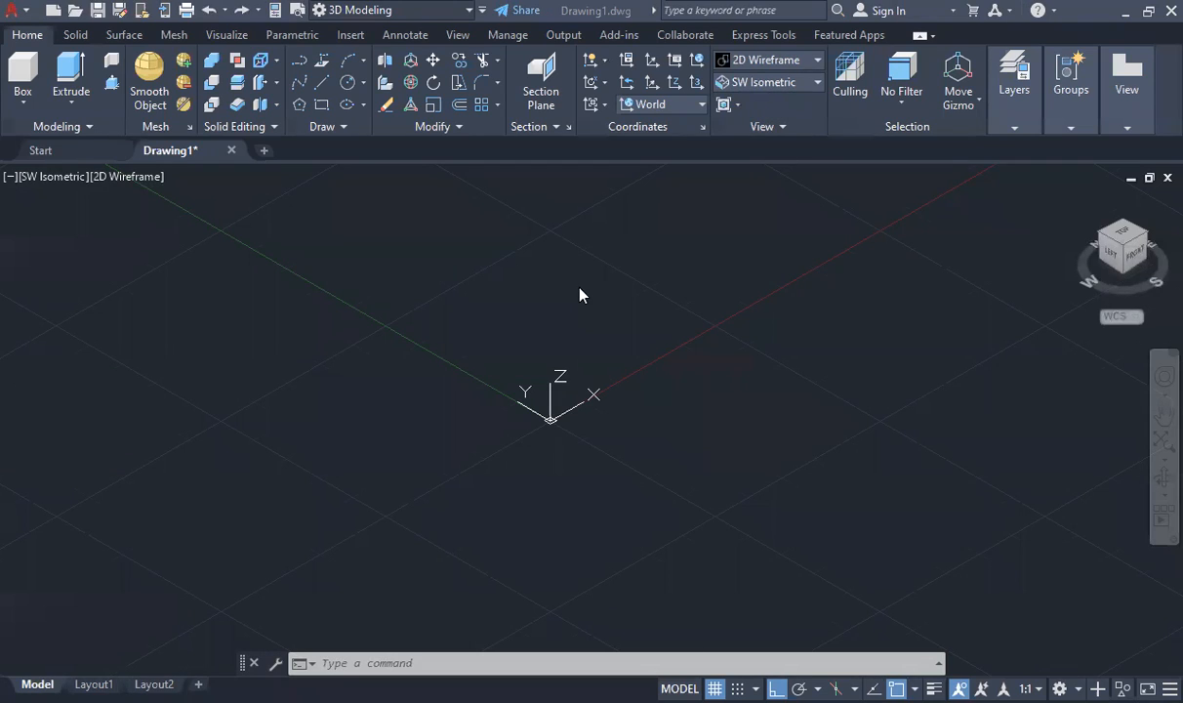
key(alt+Tab)
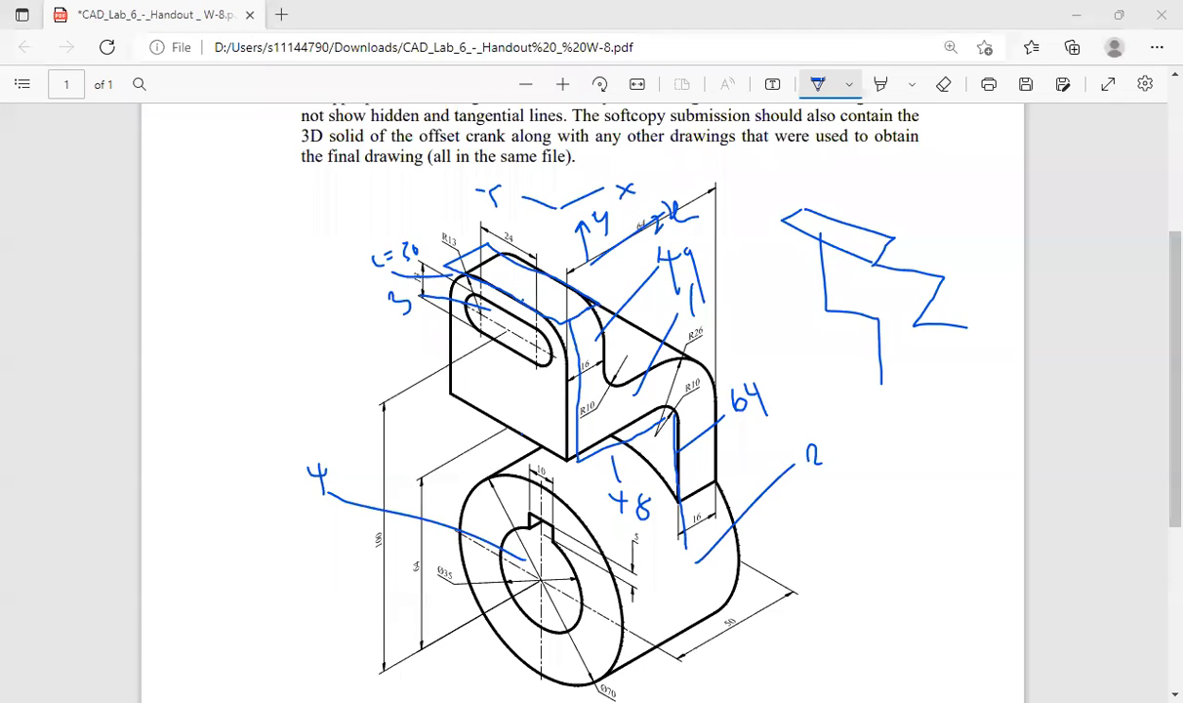
key(alt+Tab)
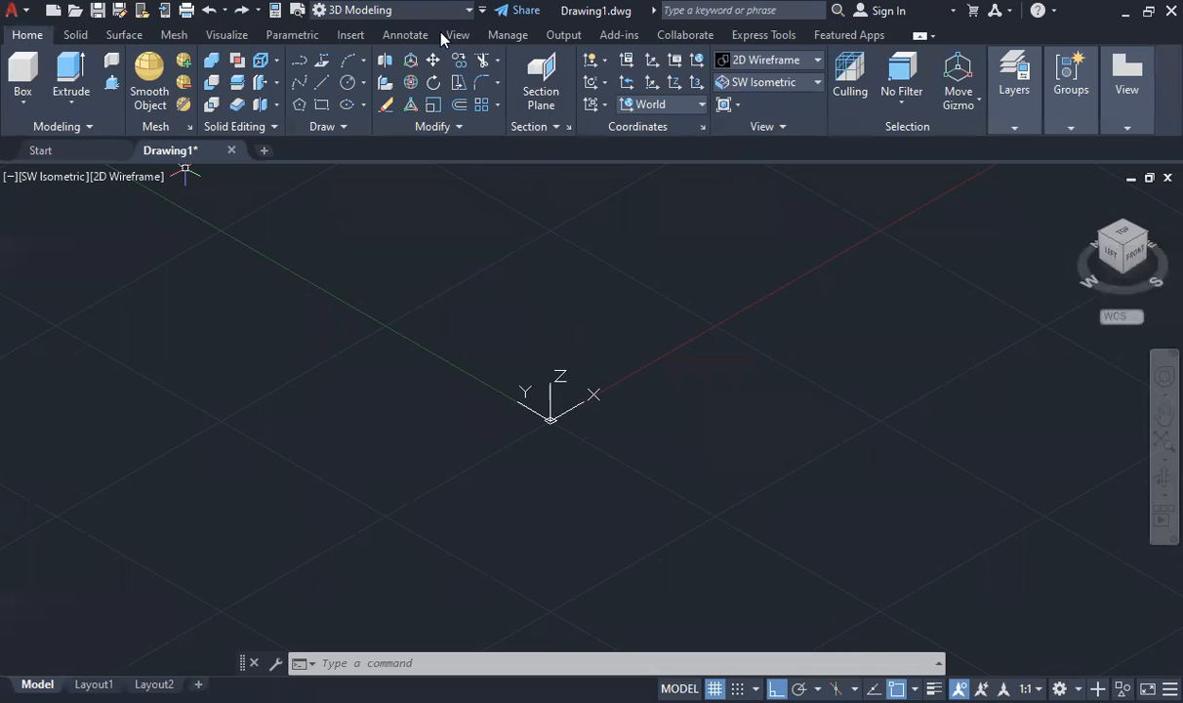
Step: Switch the workspace to 3D Basics and back to 3D Modeling
click(375, 10)
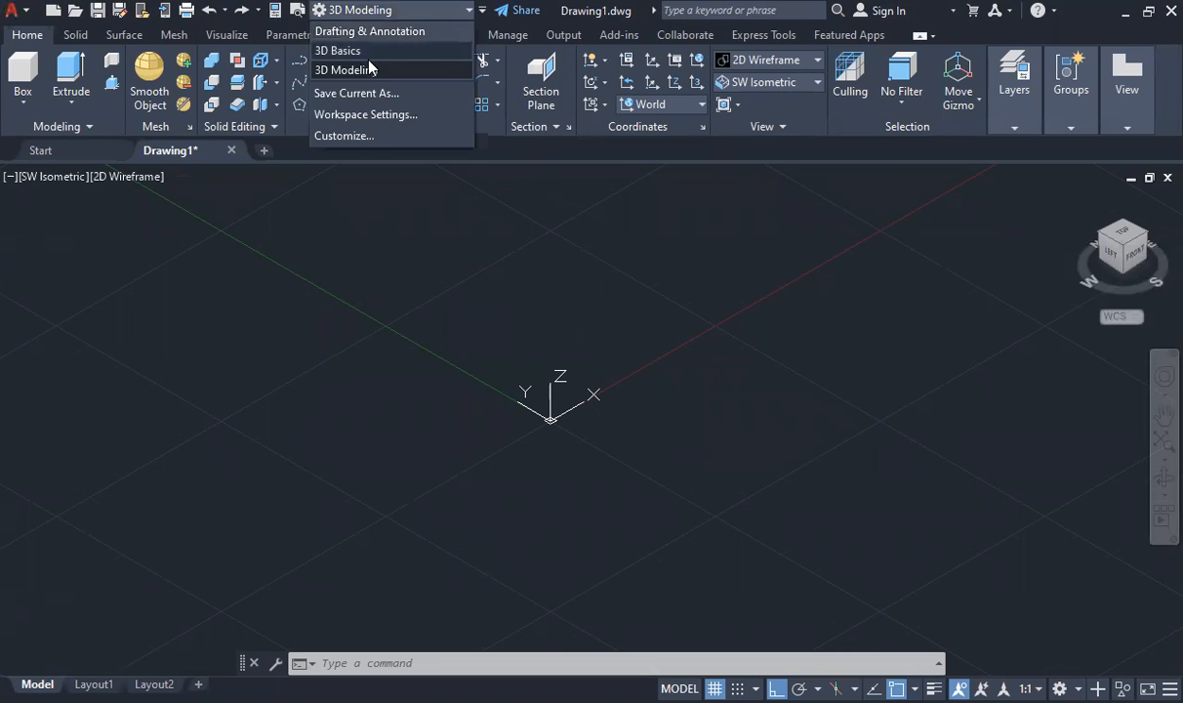
click(341, 50)
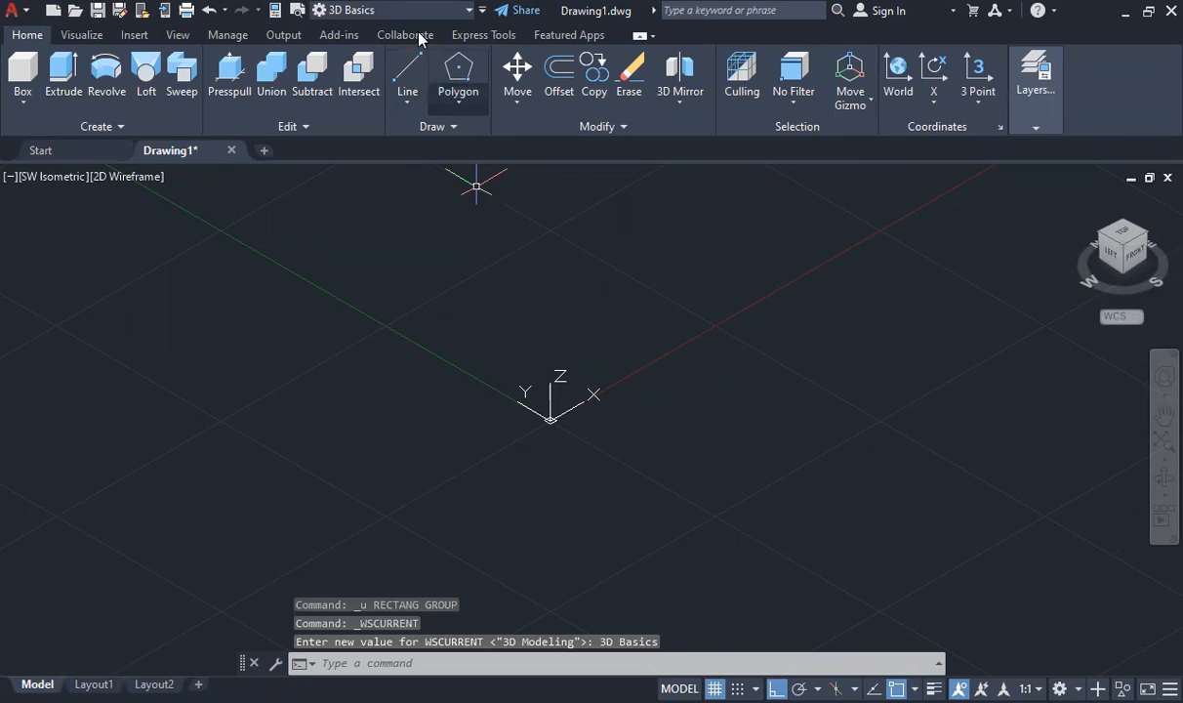
click(391, 10)
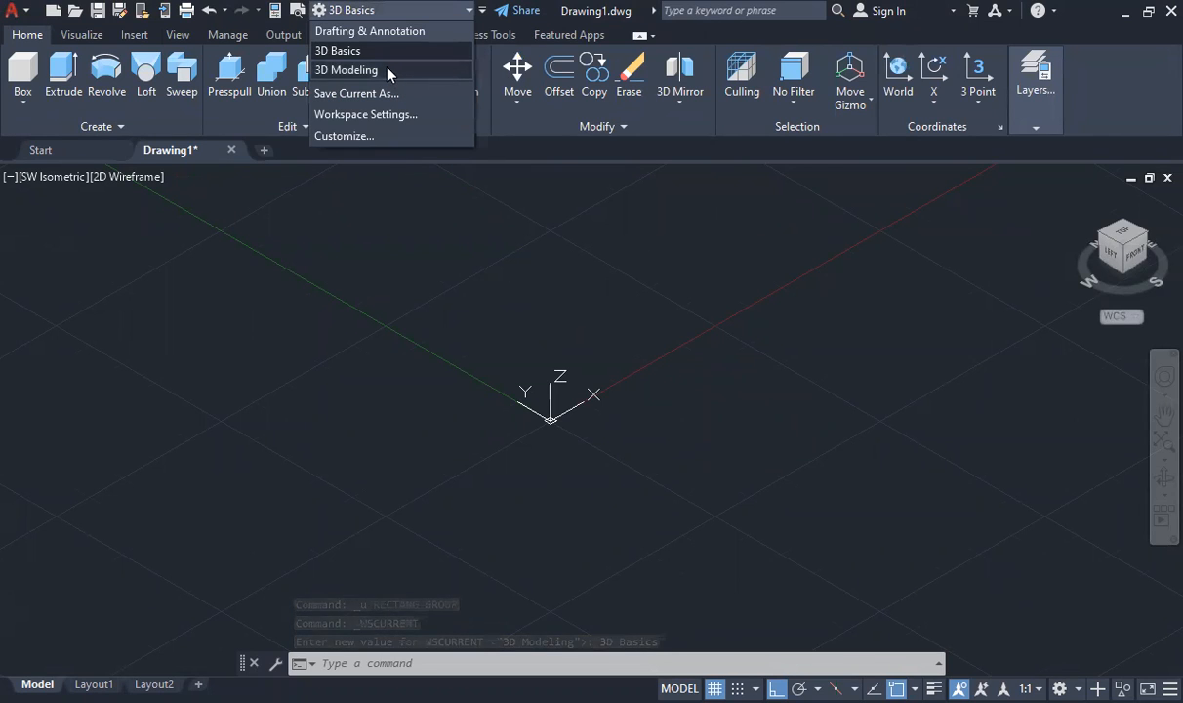
click(389, 72)
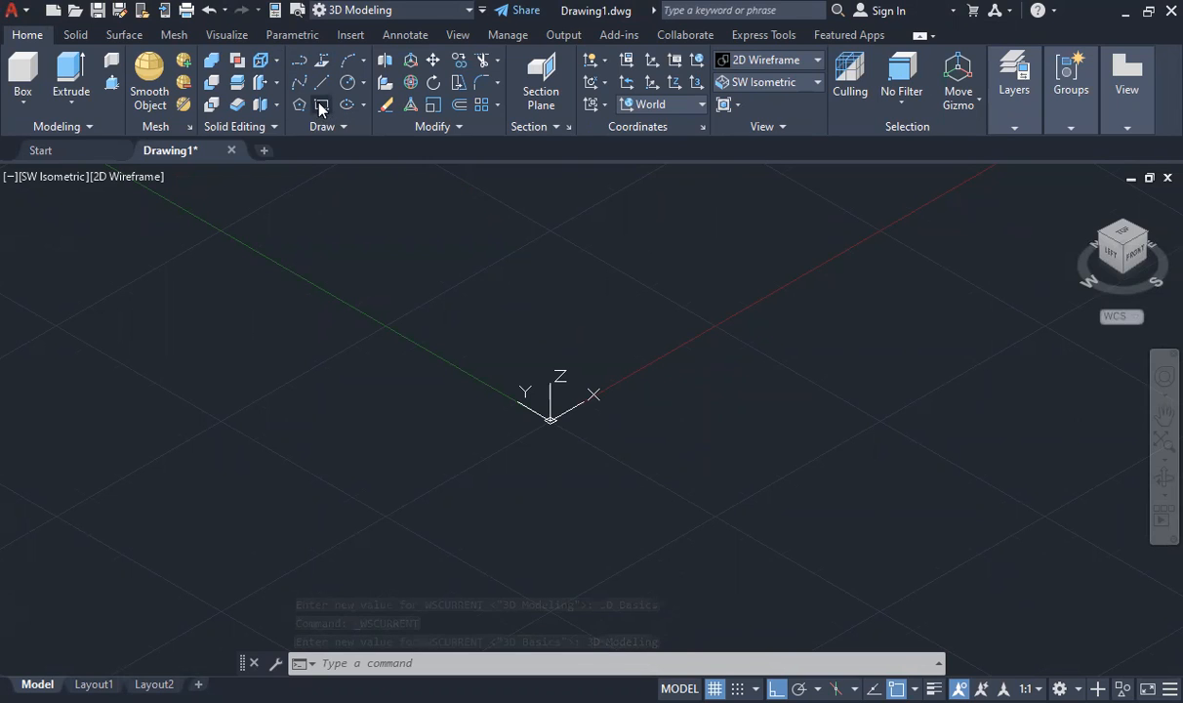
Step: Draw a 16 by 50 mm rectangle near the origin, with its 16 mm side along X and its 50 mm side along Y
click(319, 106)
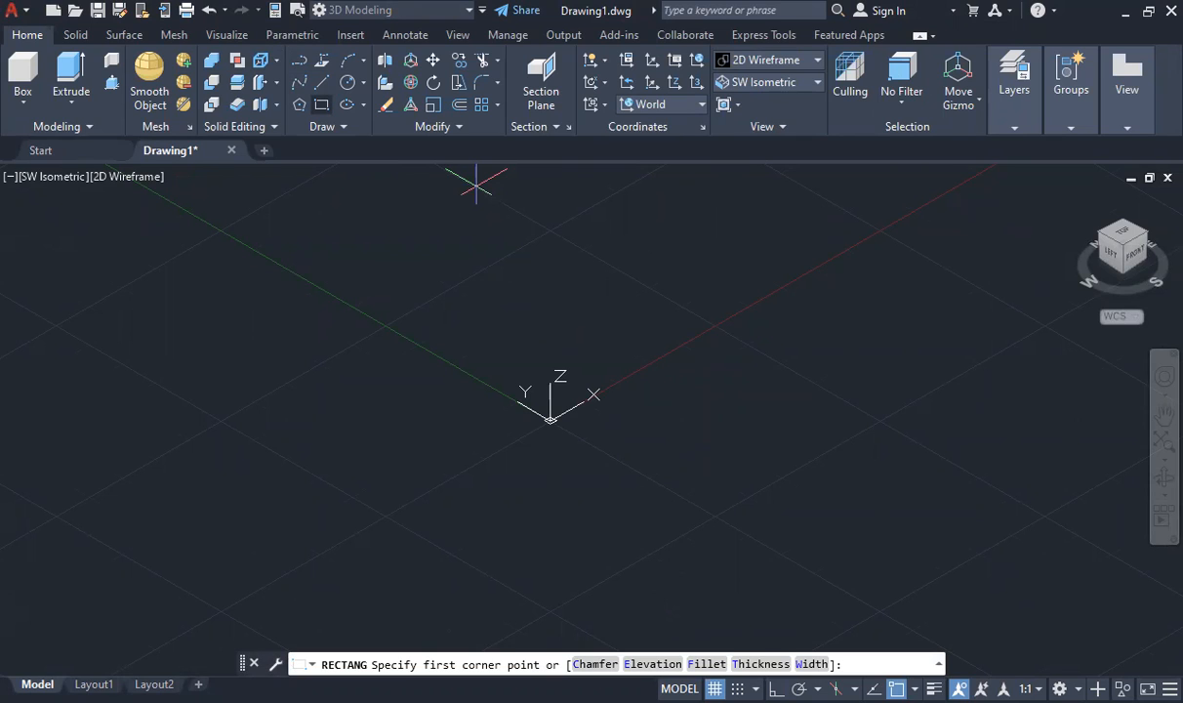
click(408, 280)
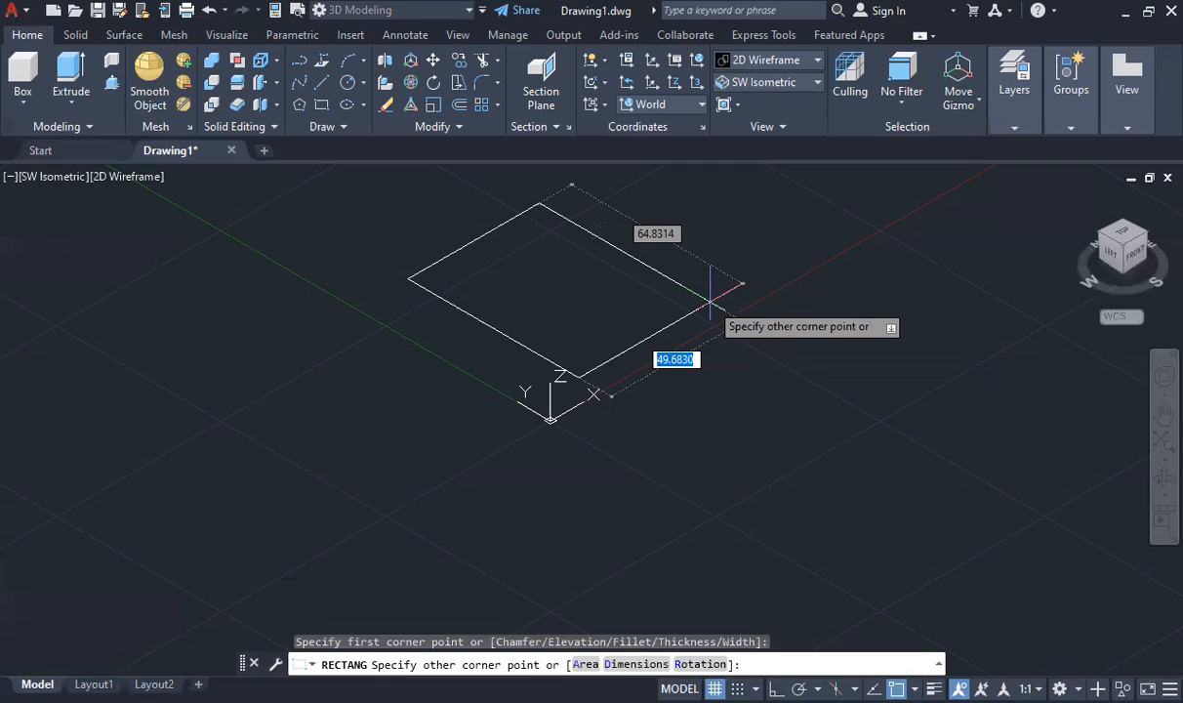
text(16)
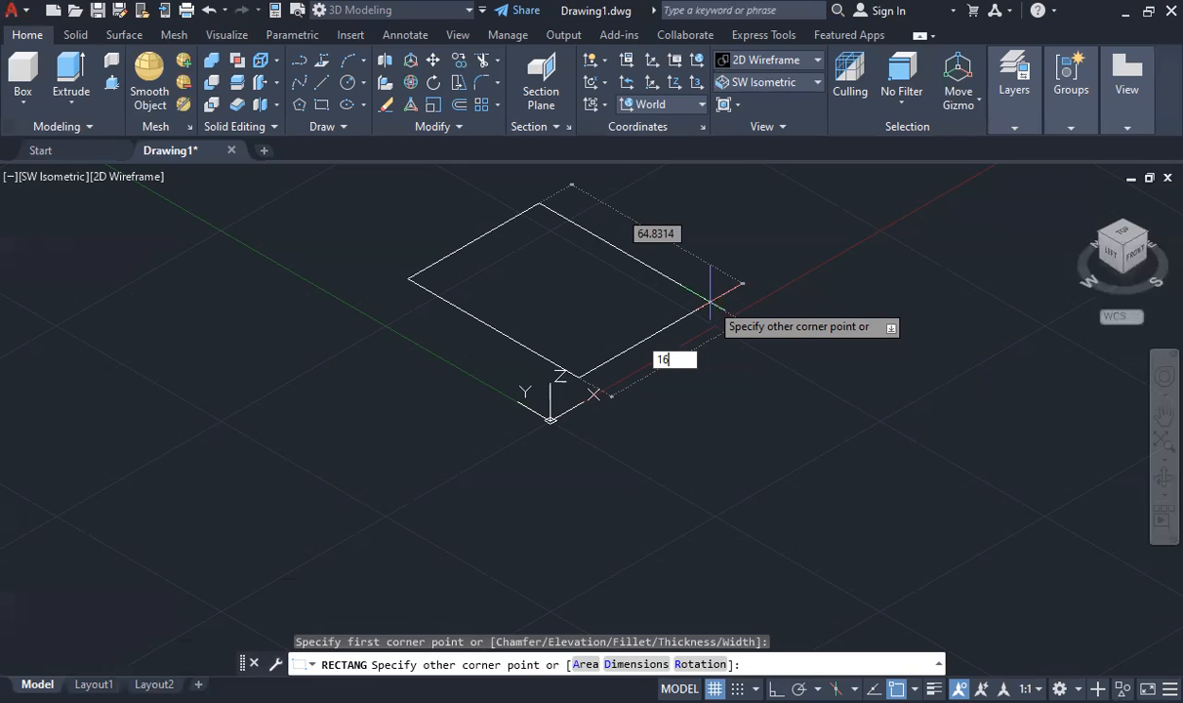
key(Tab)
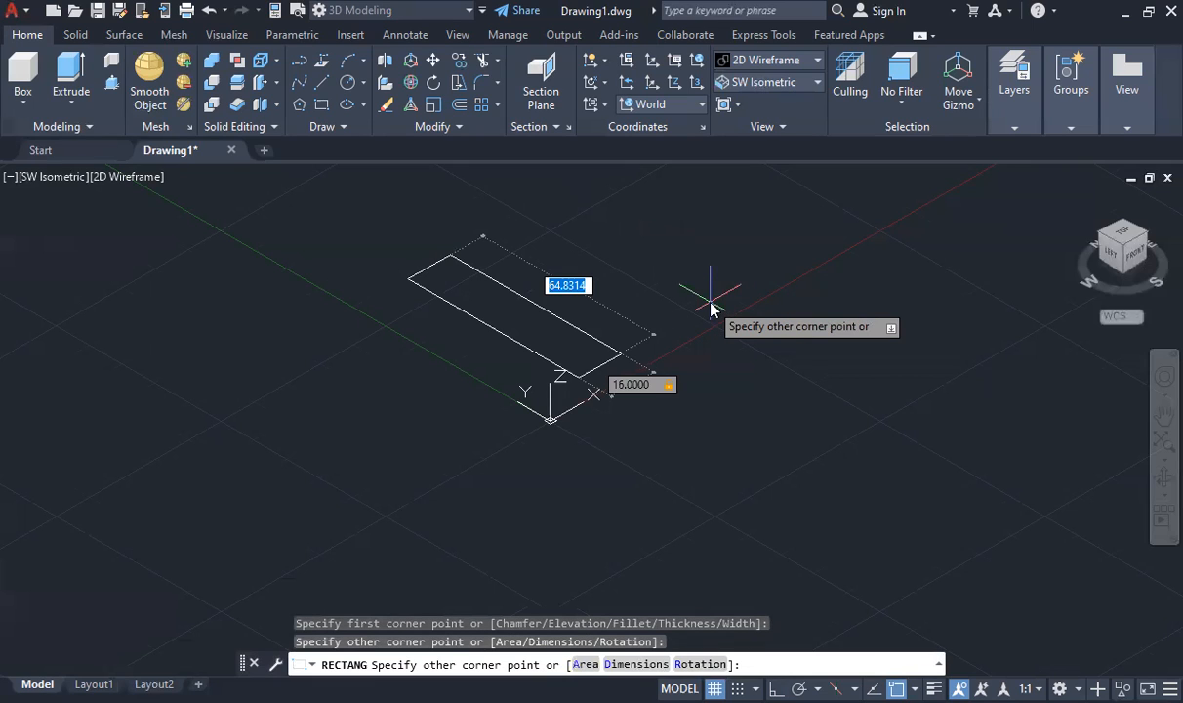
text(50)
key(Return)
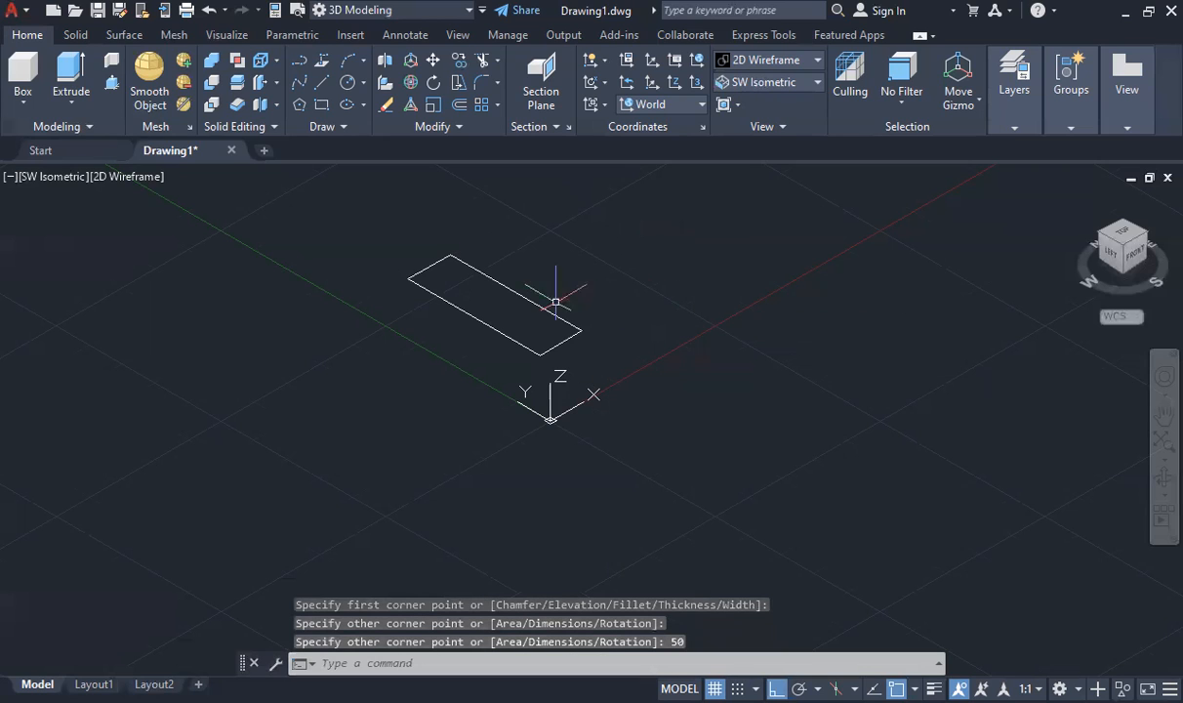
Step: Define a UCS at the rectangle's front corner with X along its 16 mm edge and Y pointing vertically up
click(515, 291)
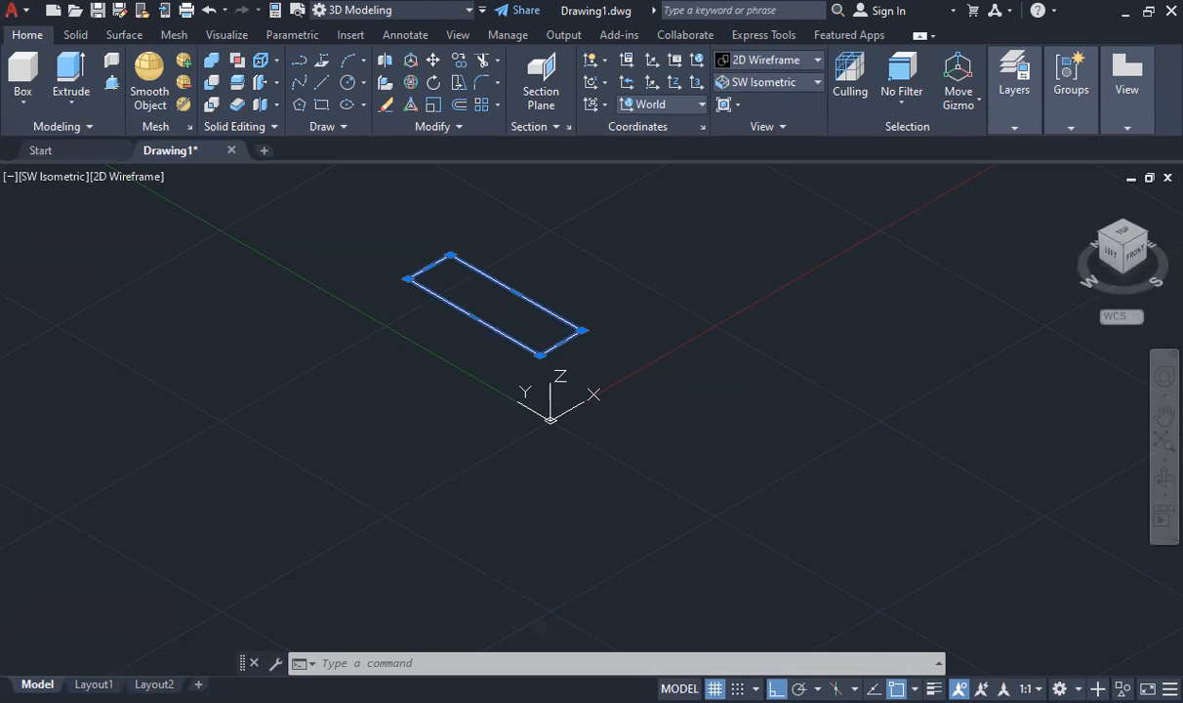
key(Escape)
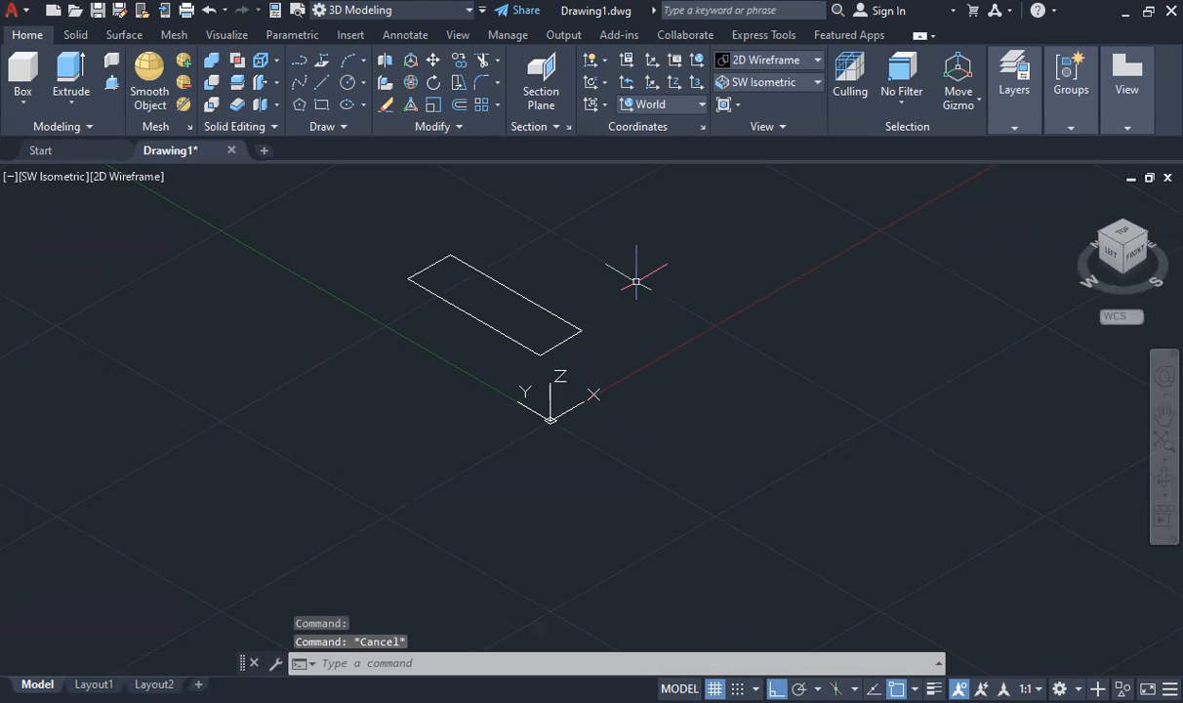
text(ucs)
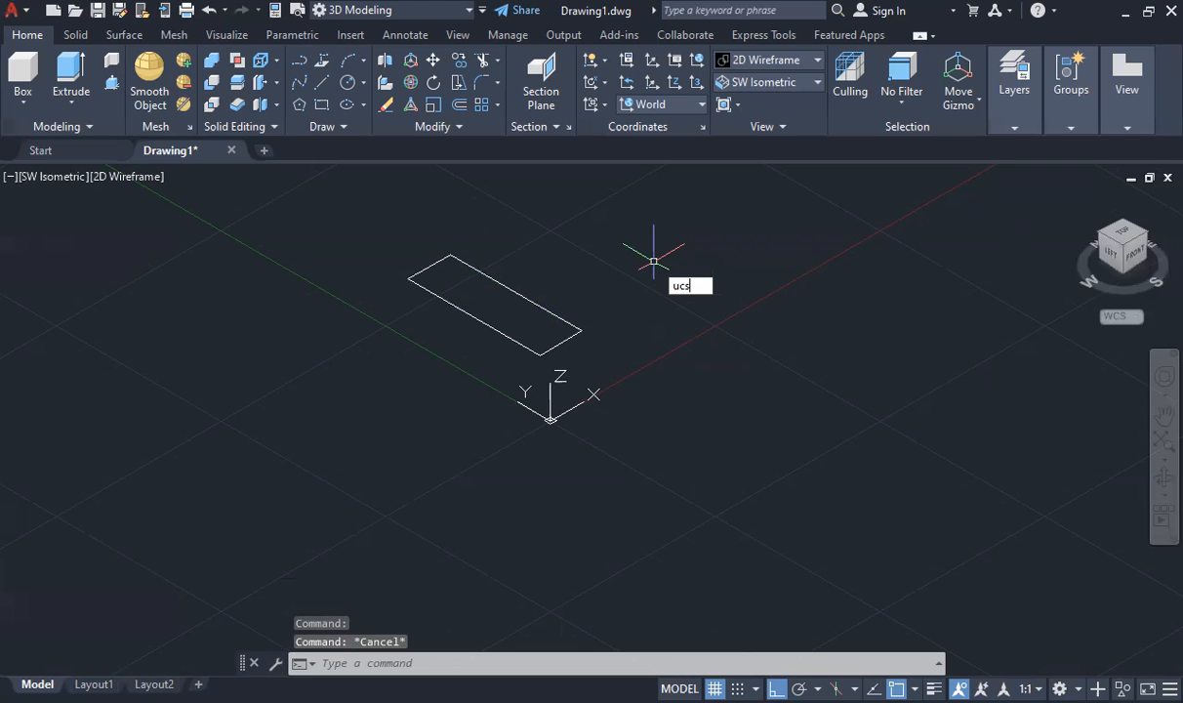
key(Return)
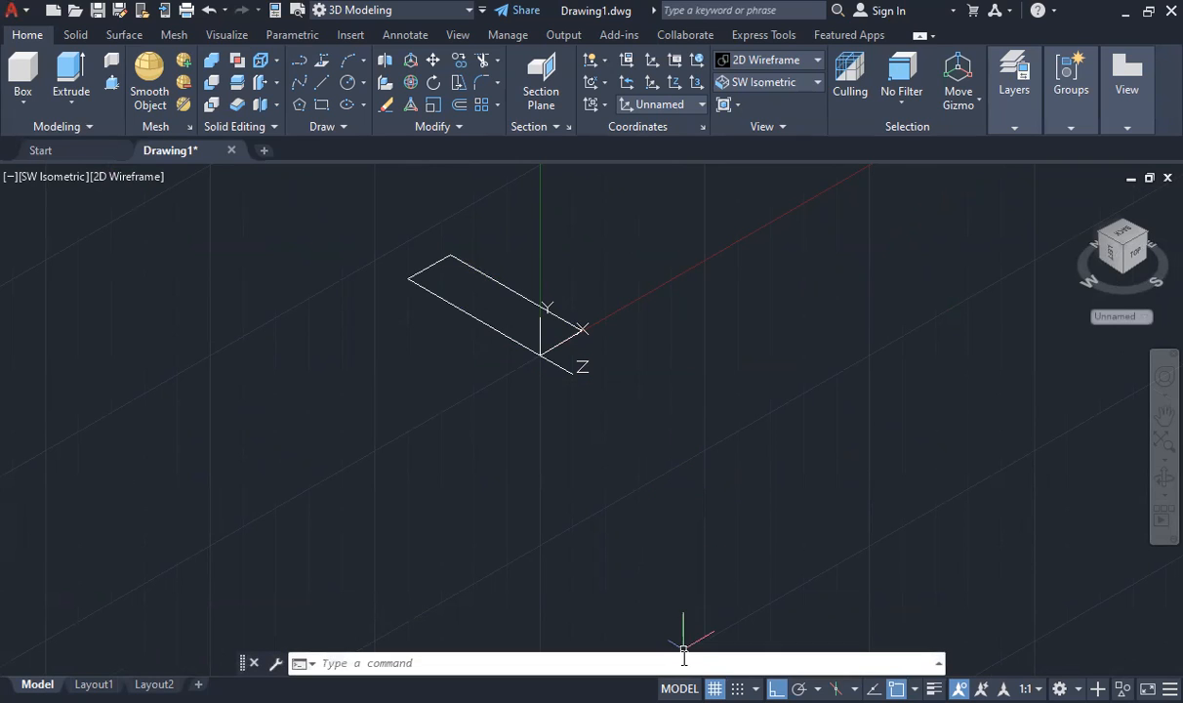
Step: Draw a polyline path from the UCS origin: 49 mm down, 48 mm along positive X, and 64 mm down
click(299, 60)
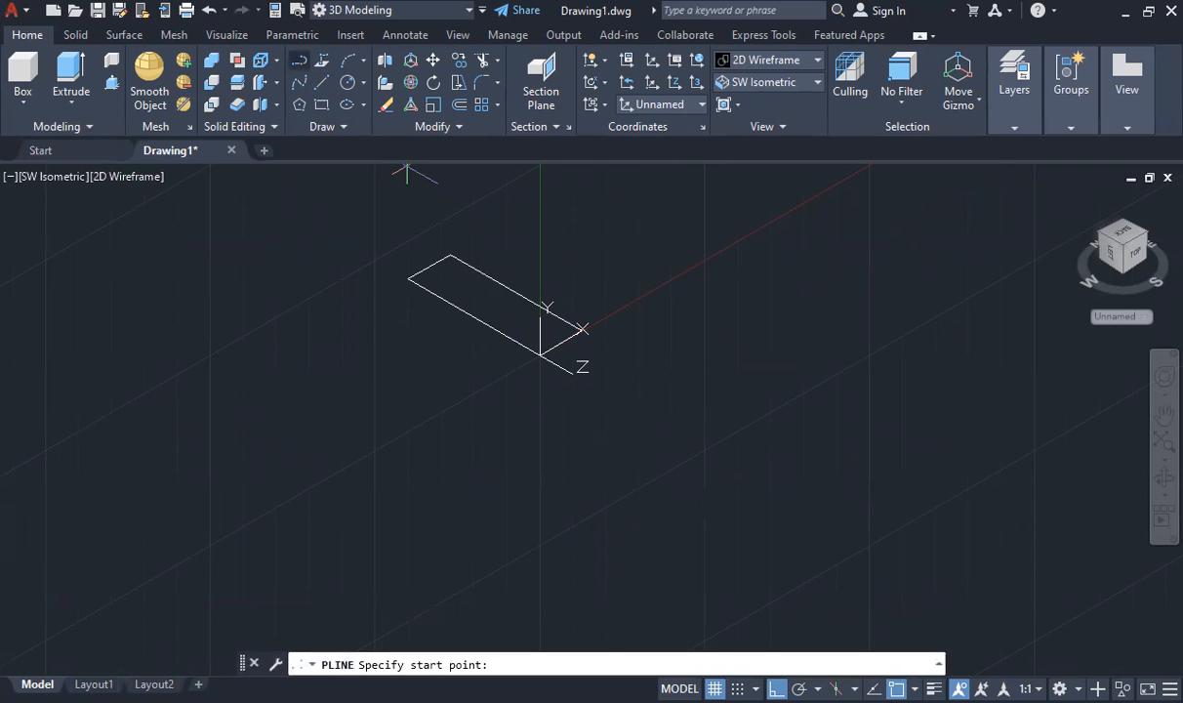
click(540, 354)
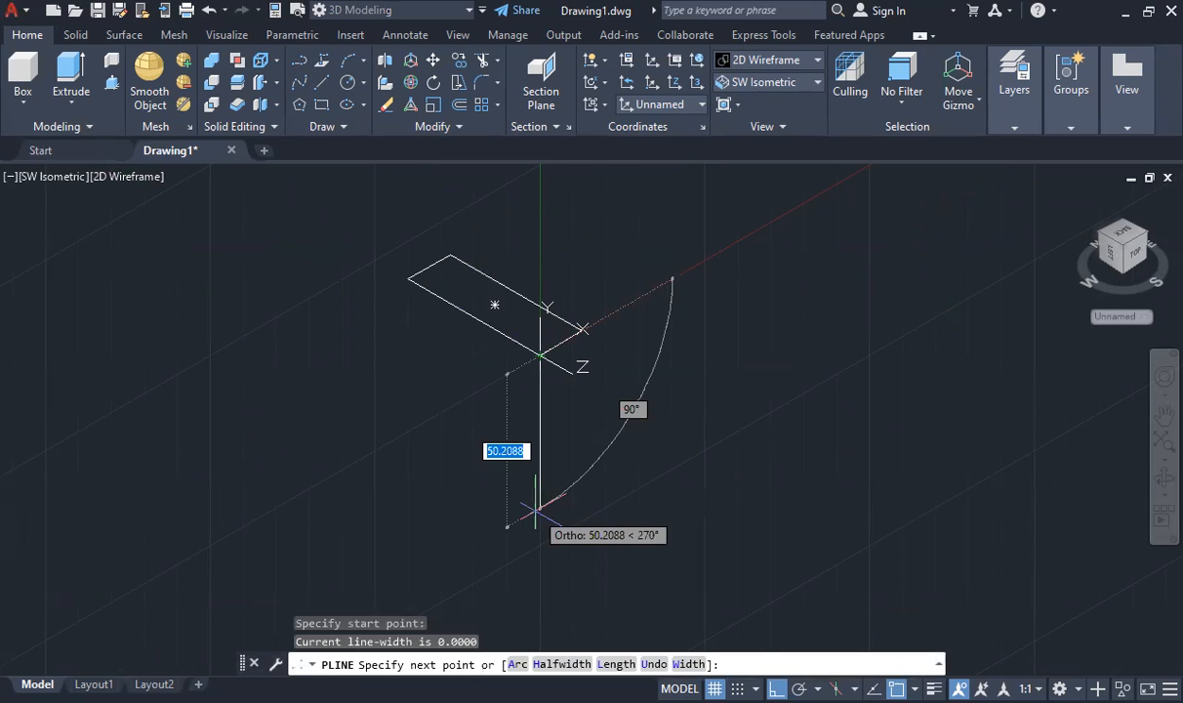
text(49)
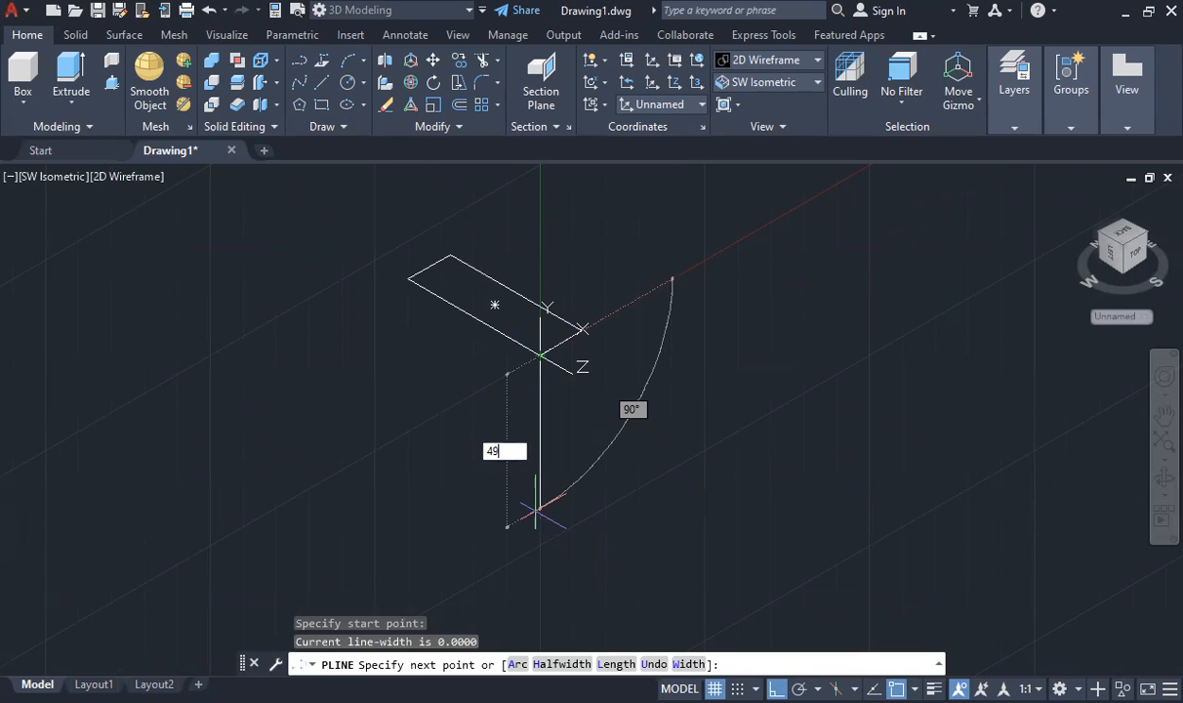
key(Return)
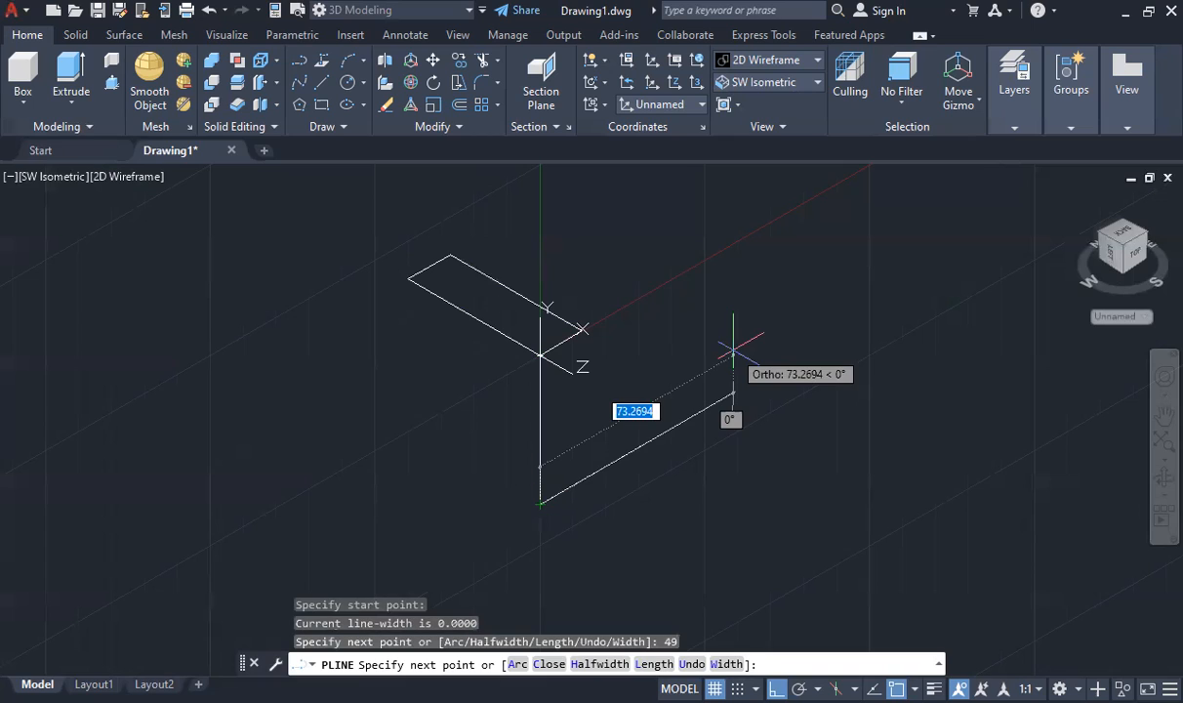
text(48)
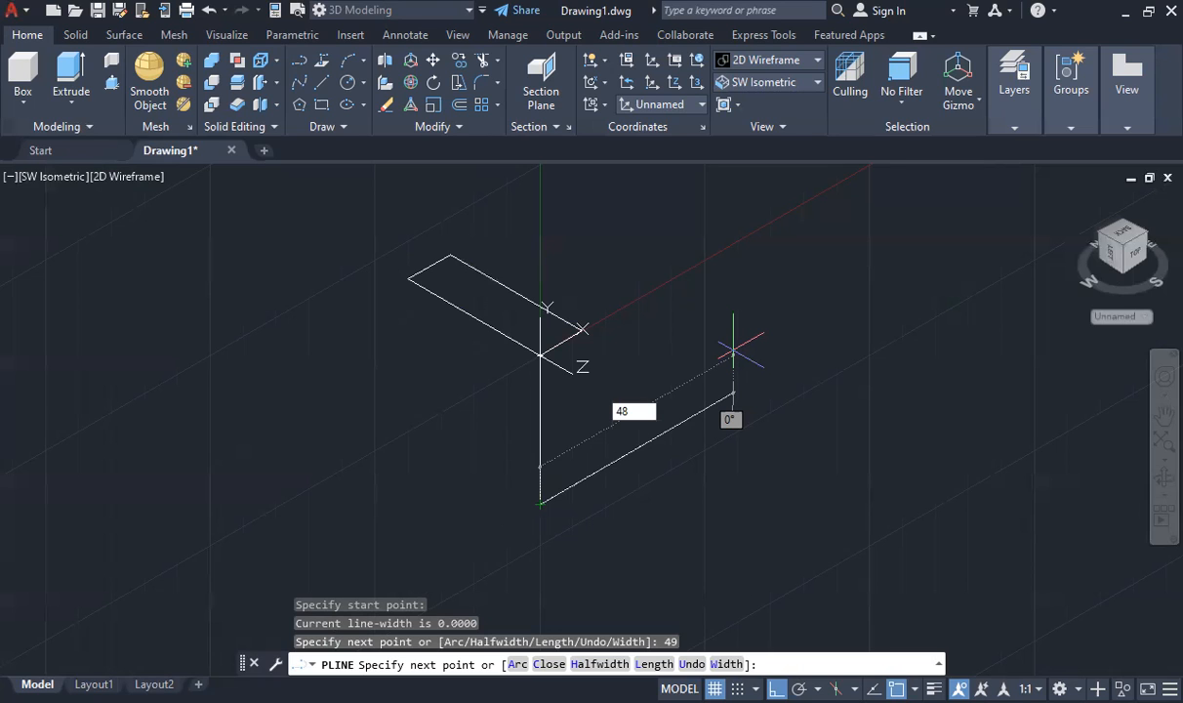
key(Return)
text(64)
key(Return)
key(Escape)
scroll(606, 414, down, 2)
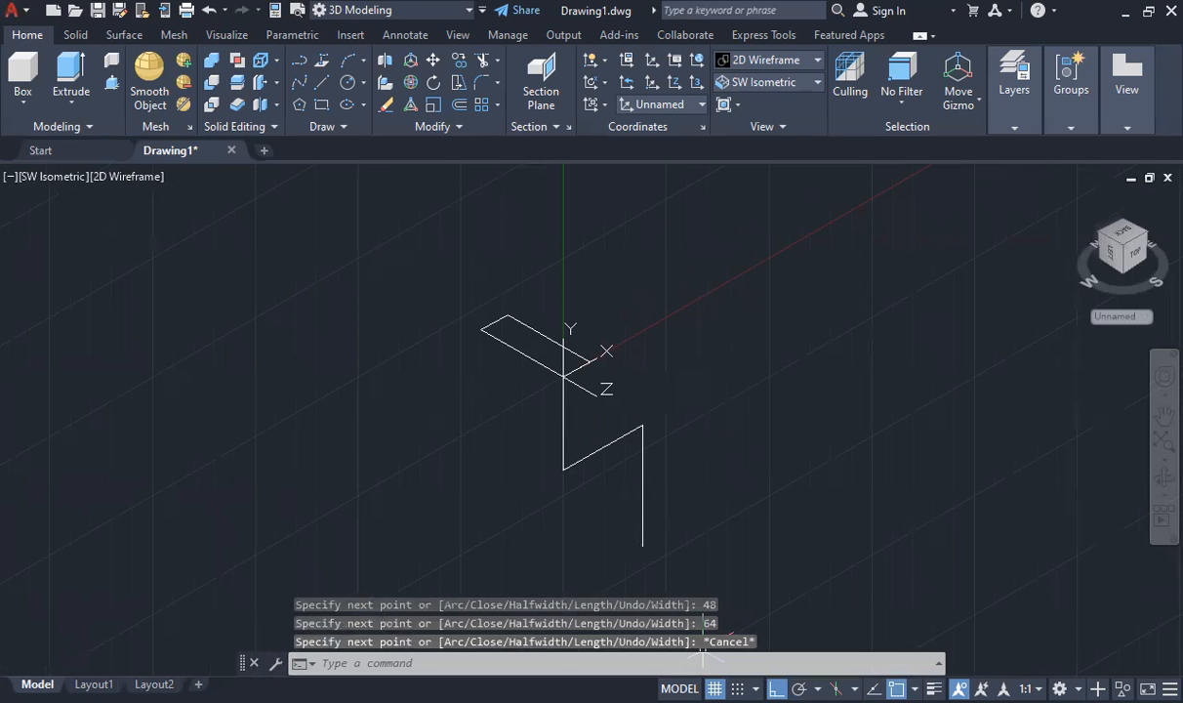
scroll(584, 494, down, 2)
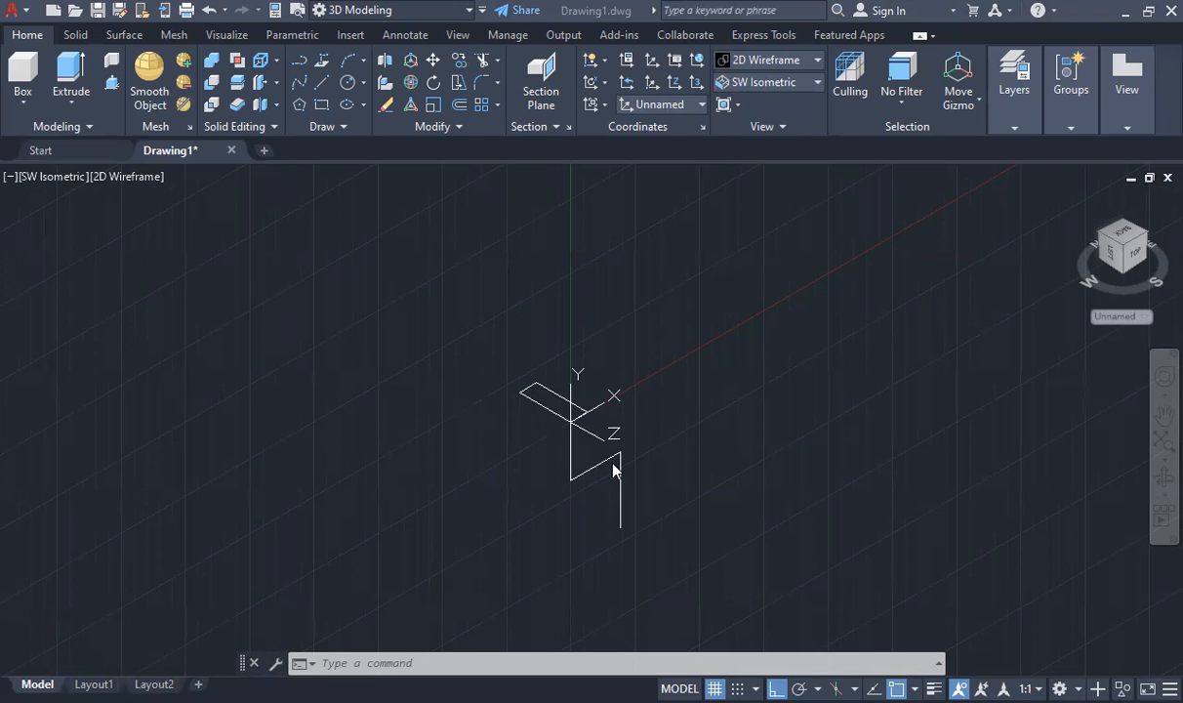
Step: Try a 10 mm radius fillet between the polyline's 48 mm and 64 mm segments, and undo it
scroll(615, 466, up, 2)
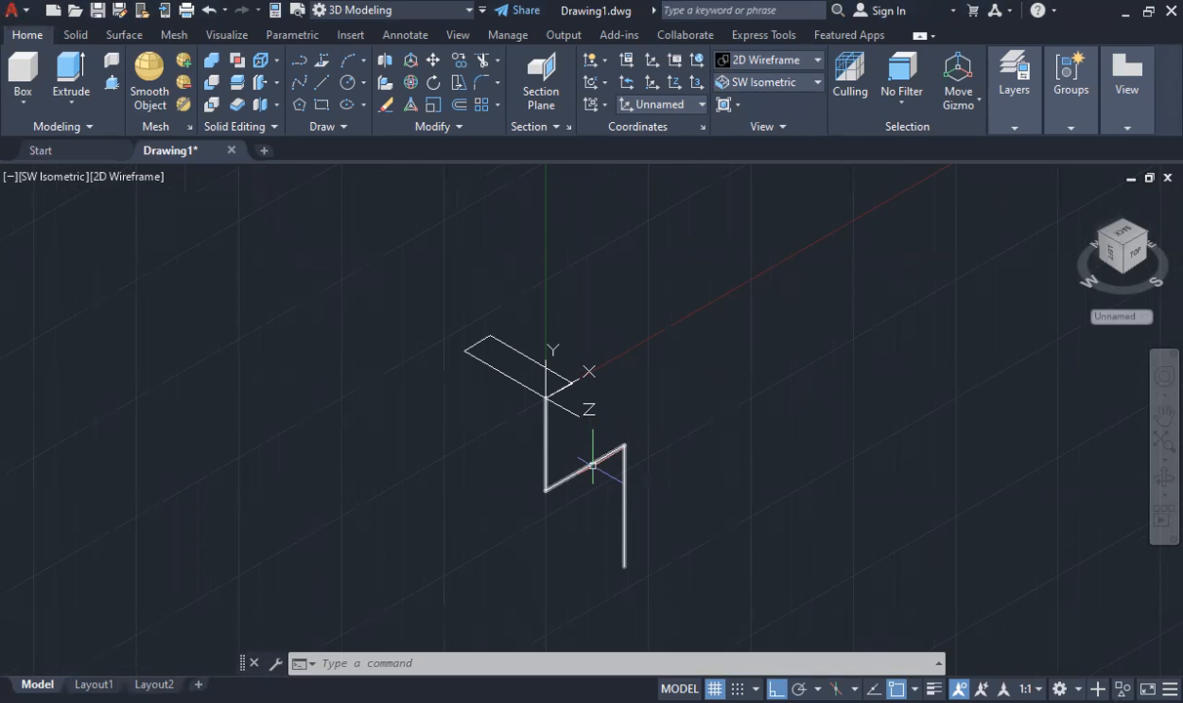
text(FILL)
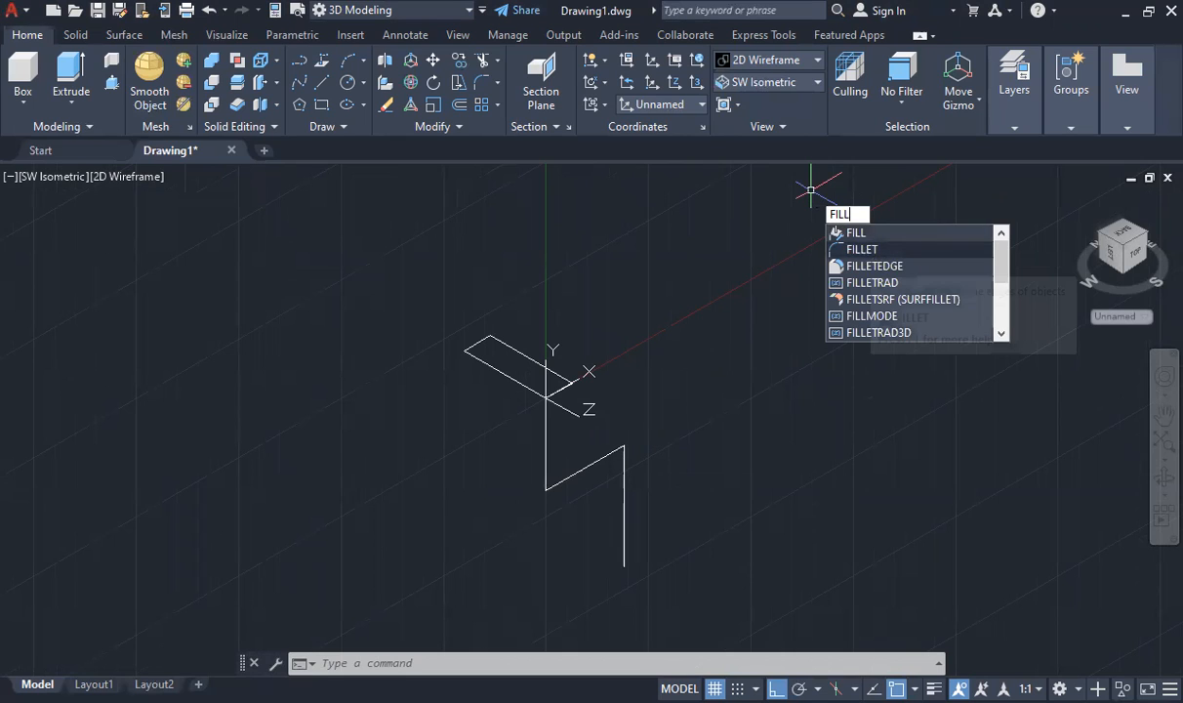
key(Return)
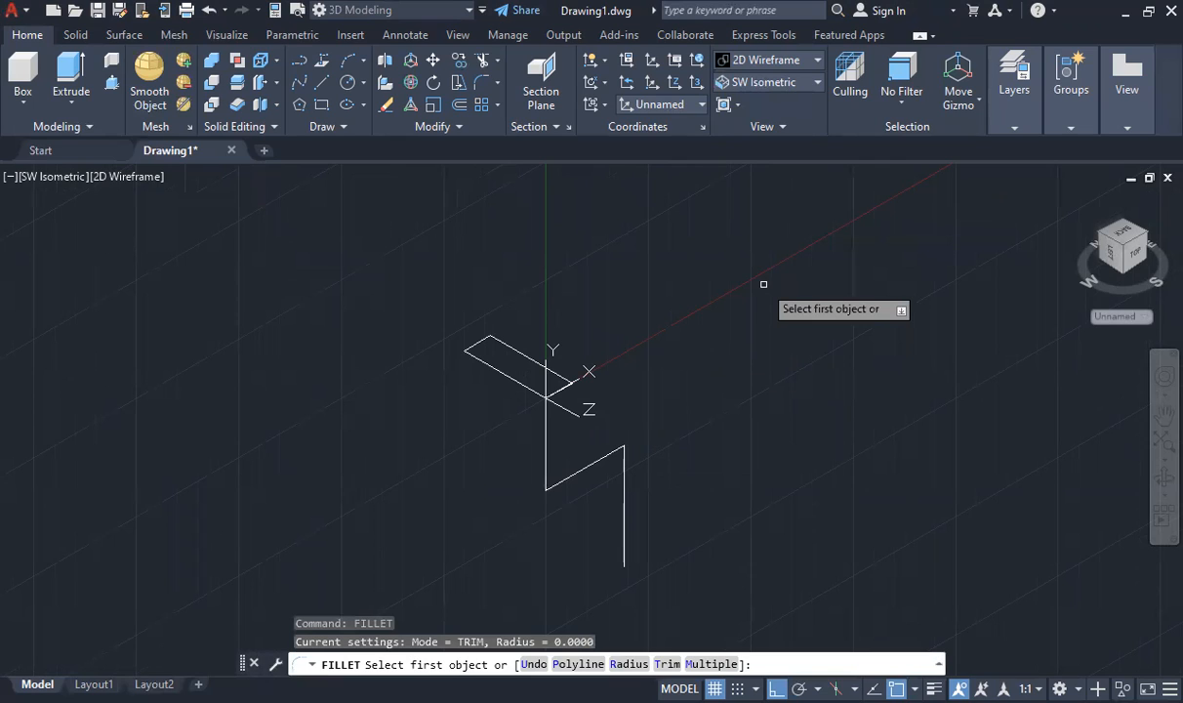
text(r)
key(Return)
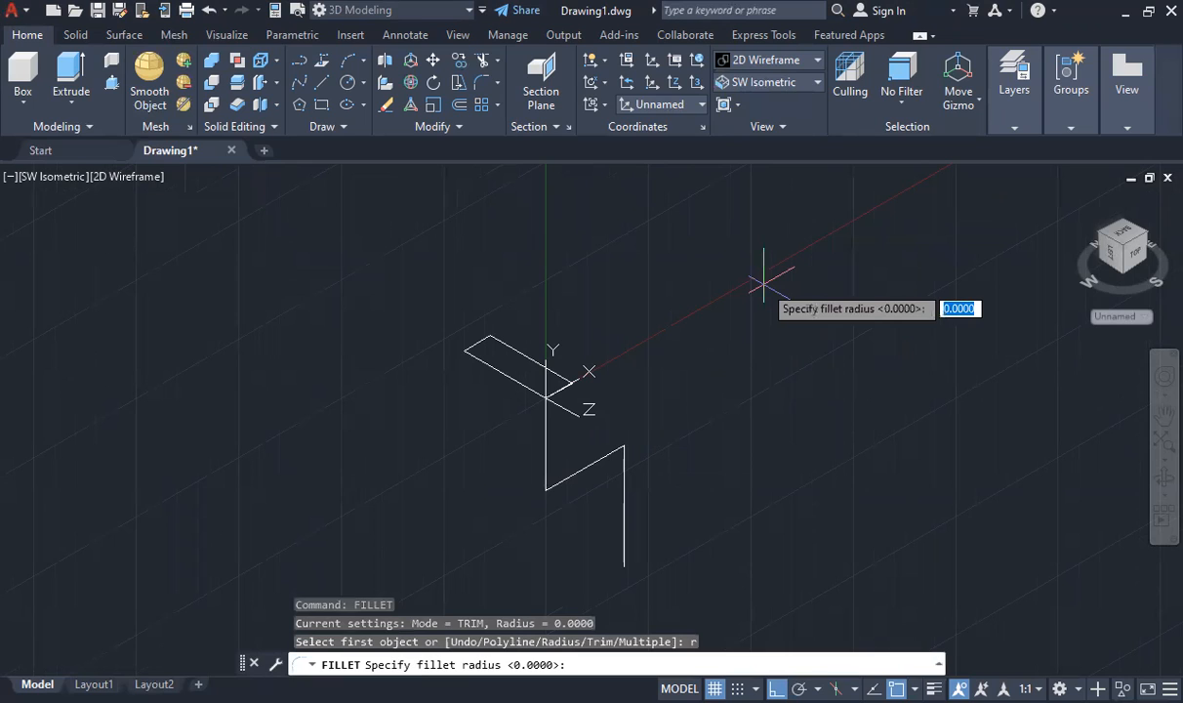
text(10)
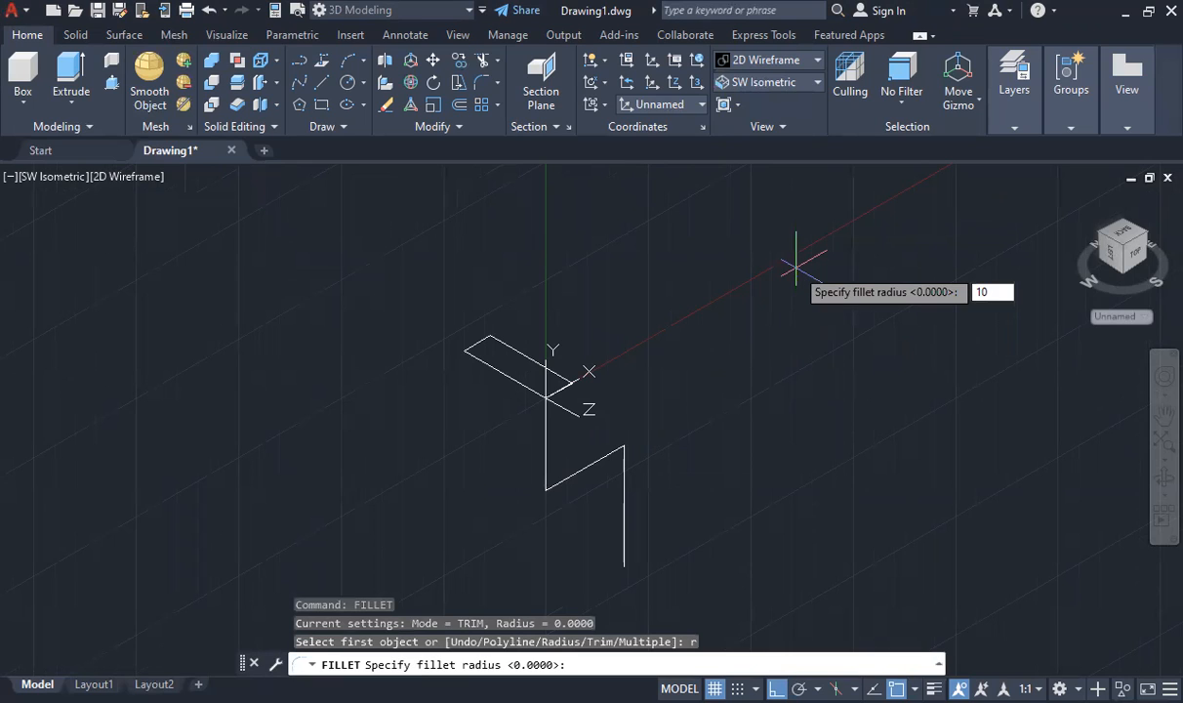
key(Return)
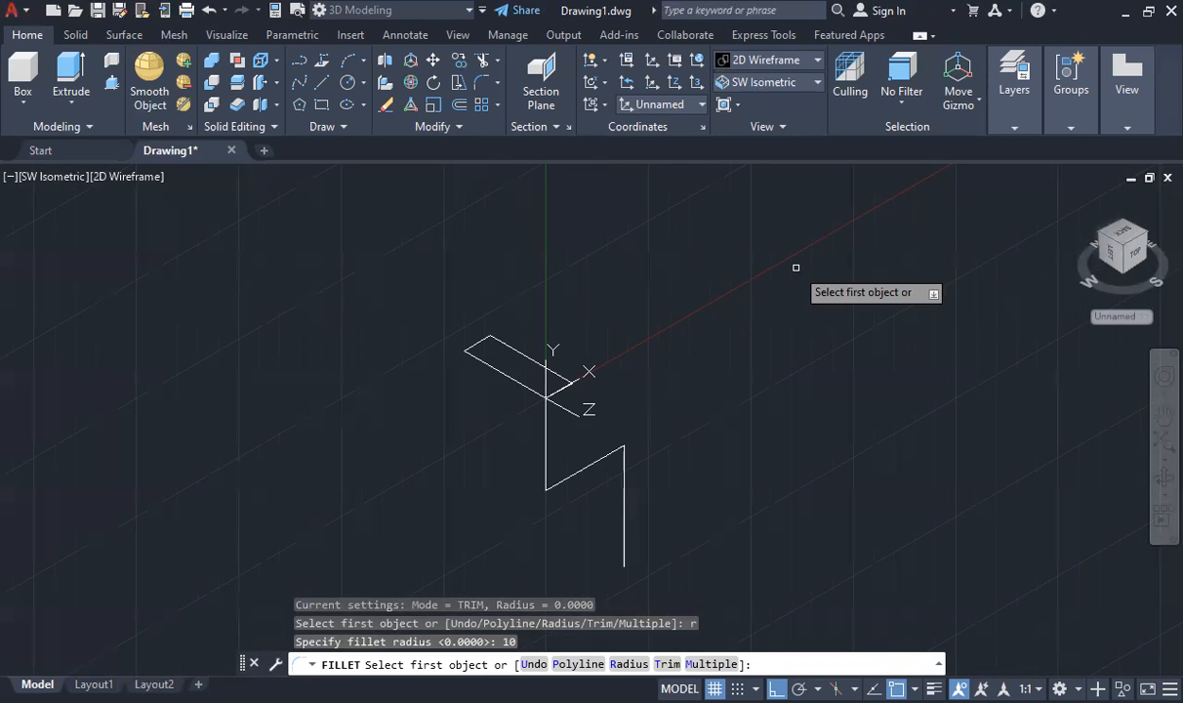
click(624, 490)
click(587, 469)
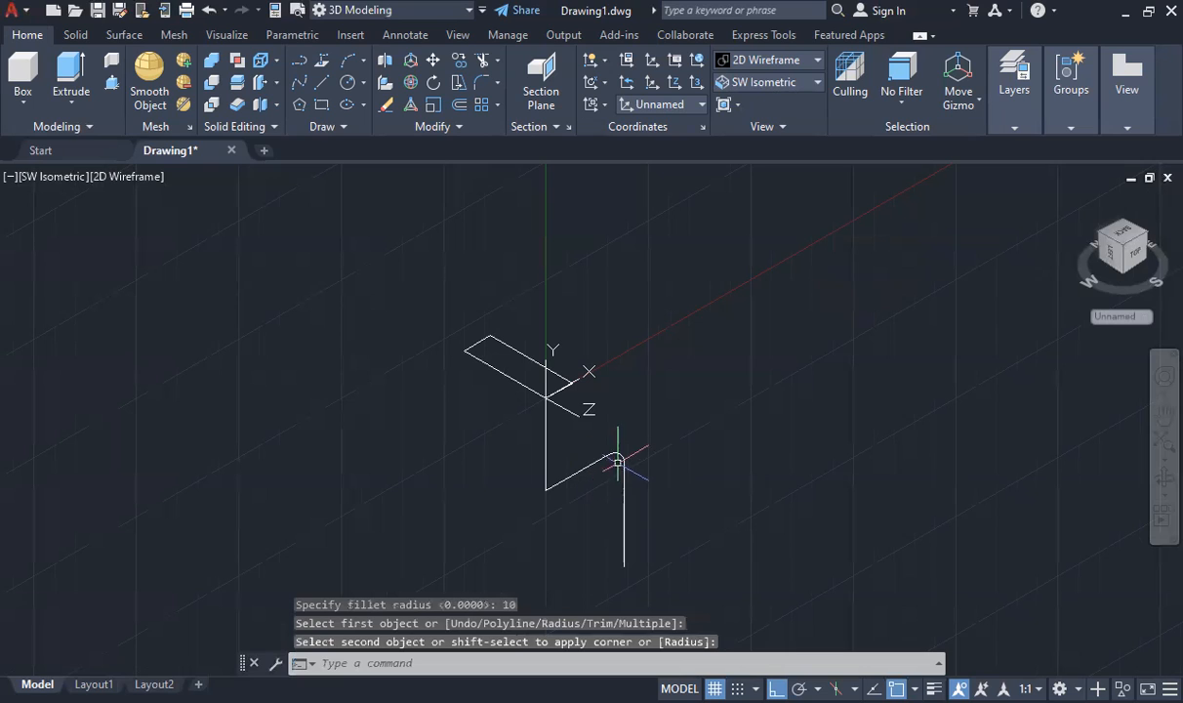
key(ctrl+z)
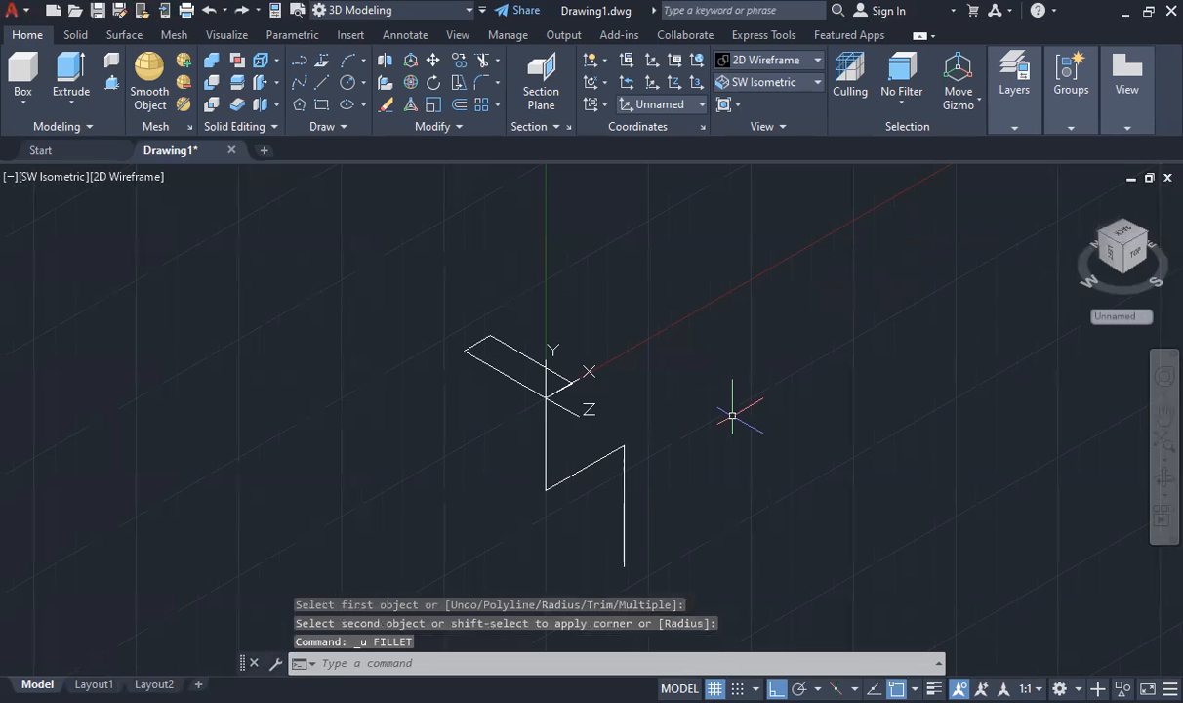
Step: Fillet the polyline's upper corner between the 48 mm and 64 mm segments with a 10 mm radius
text(FIL)
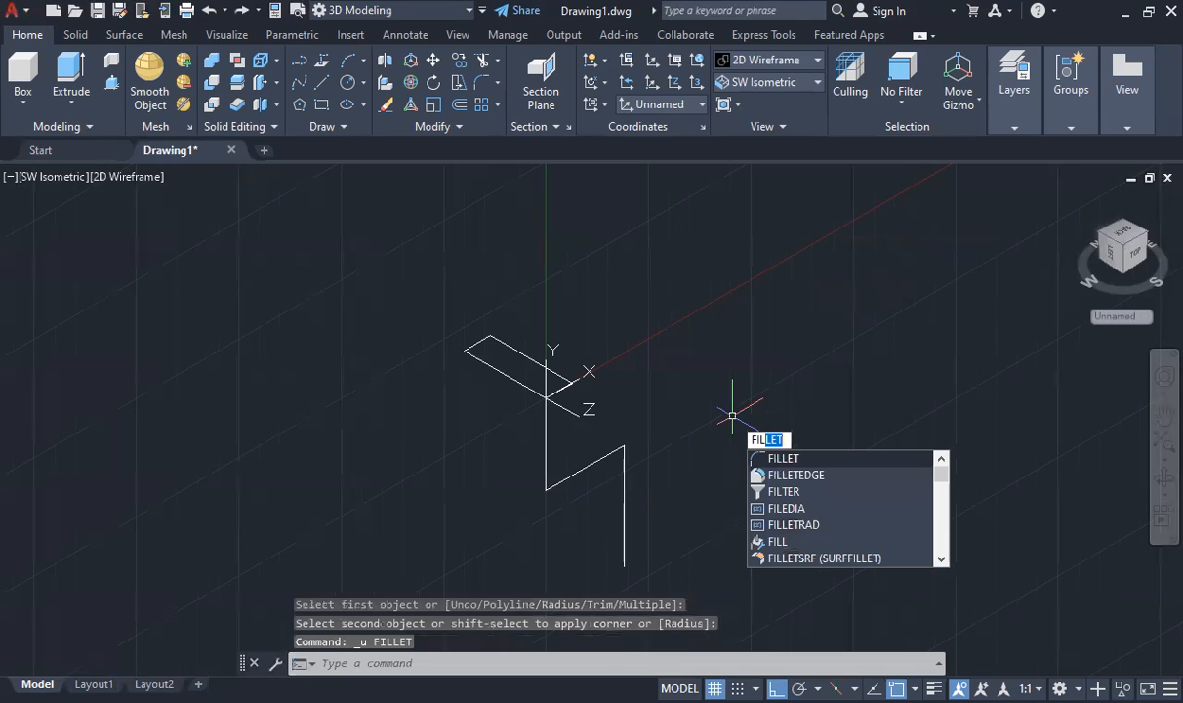
key(Return)
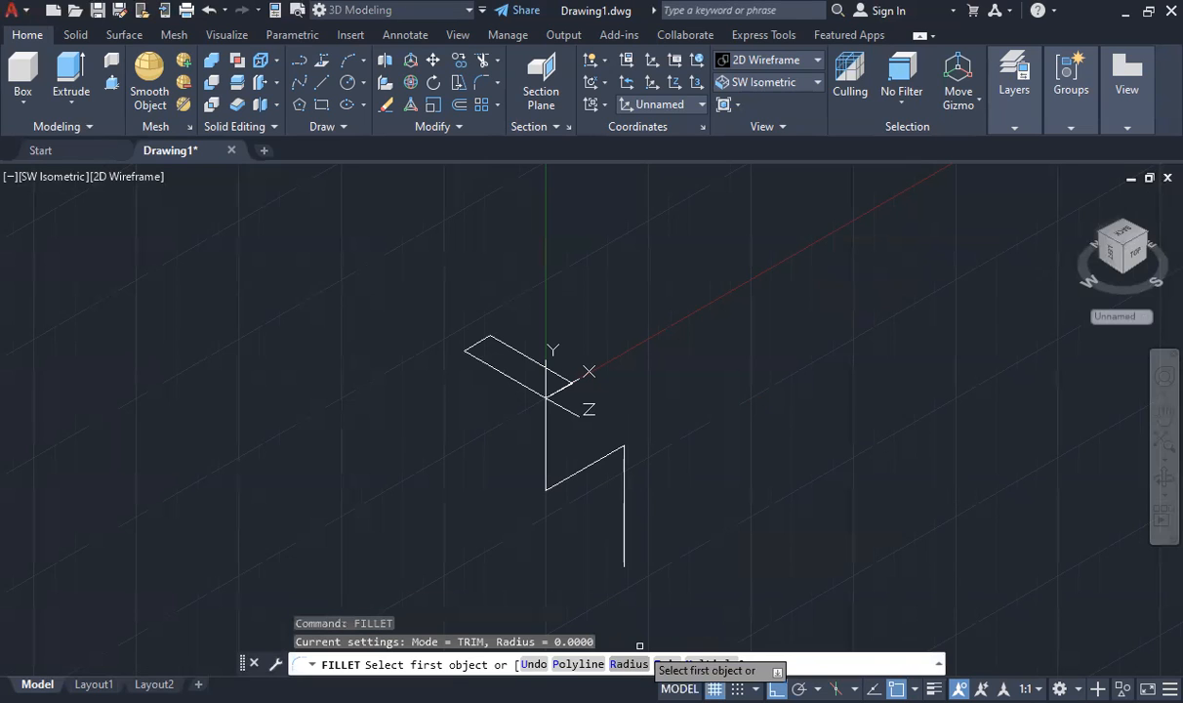
text(r)
key(Return)
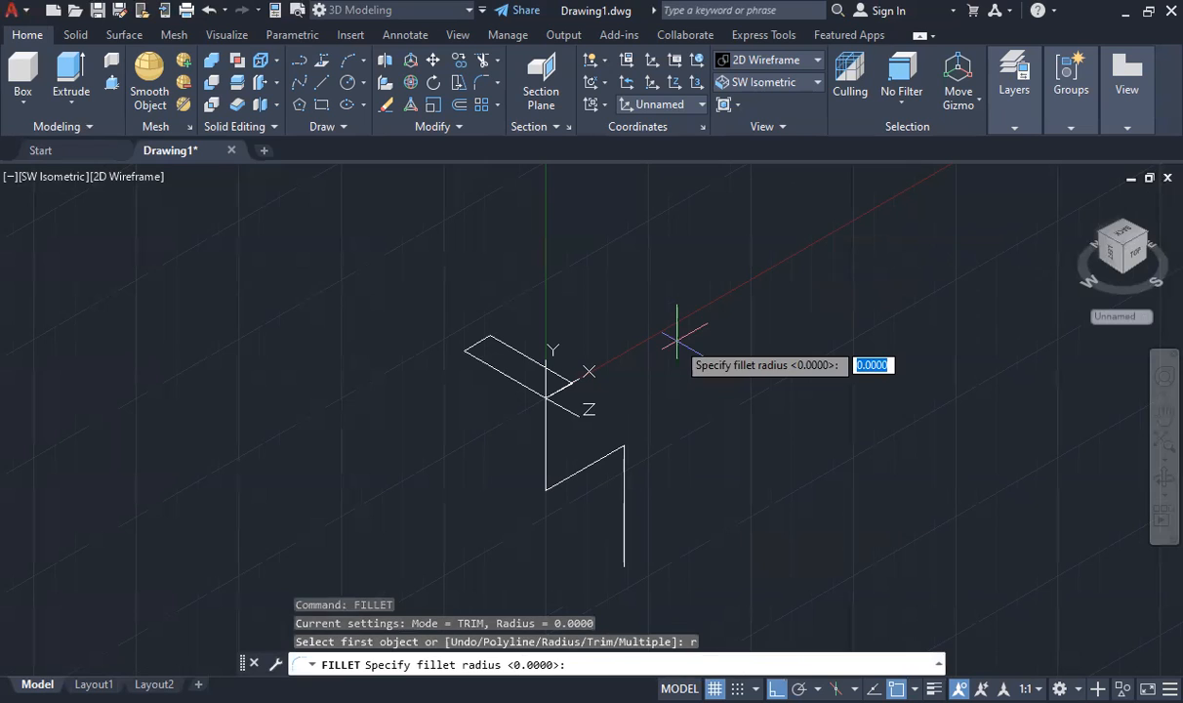
text(10)
key(Return)
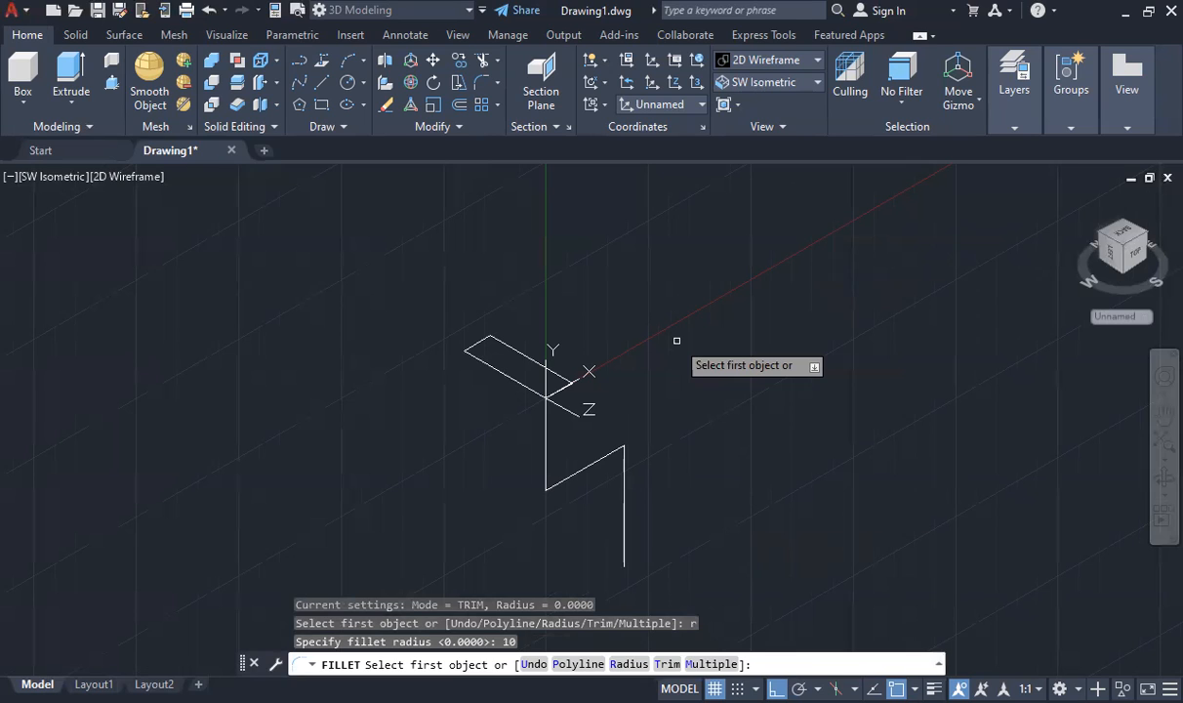
click(611, 455)
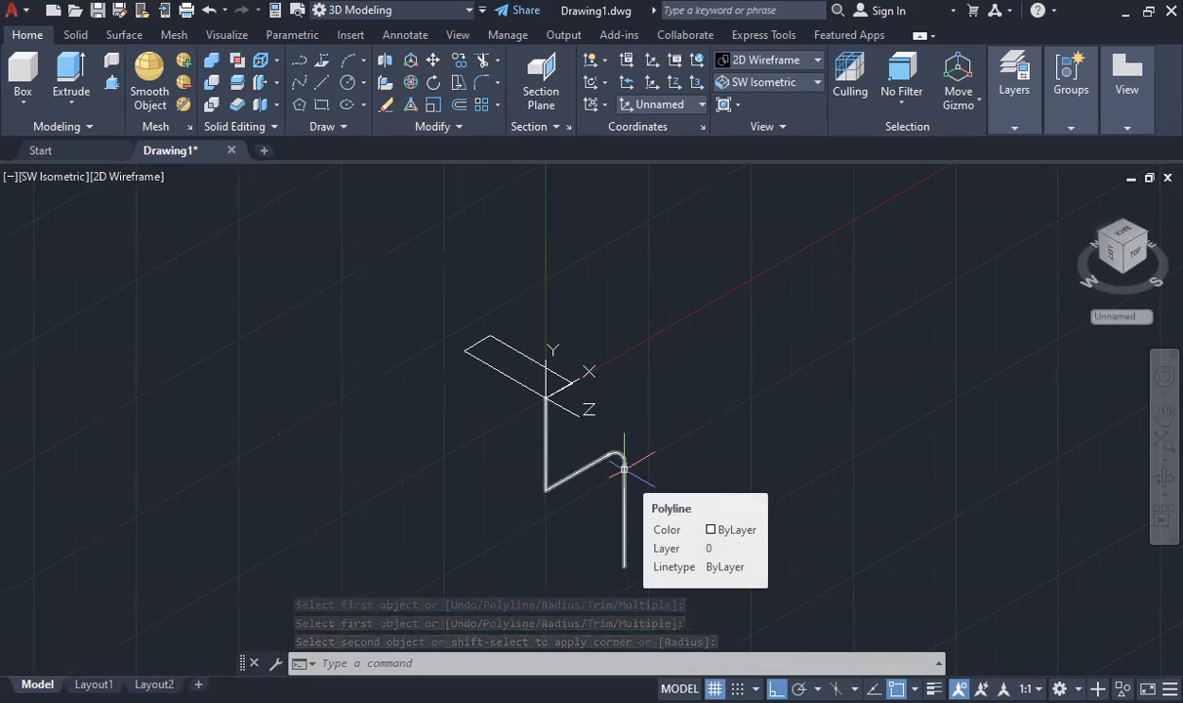
click(624, 470)
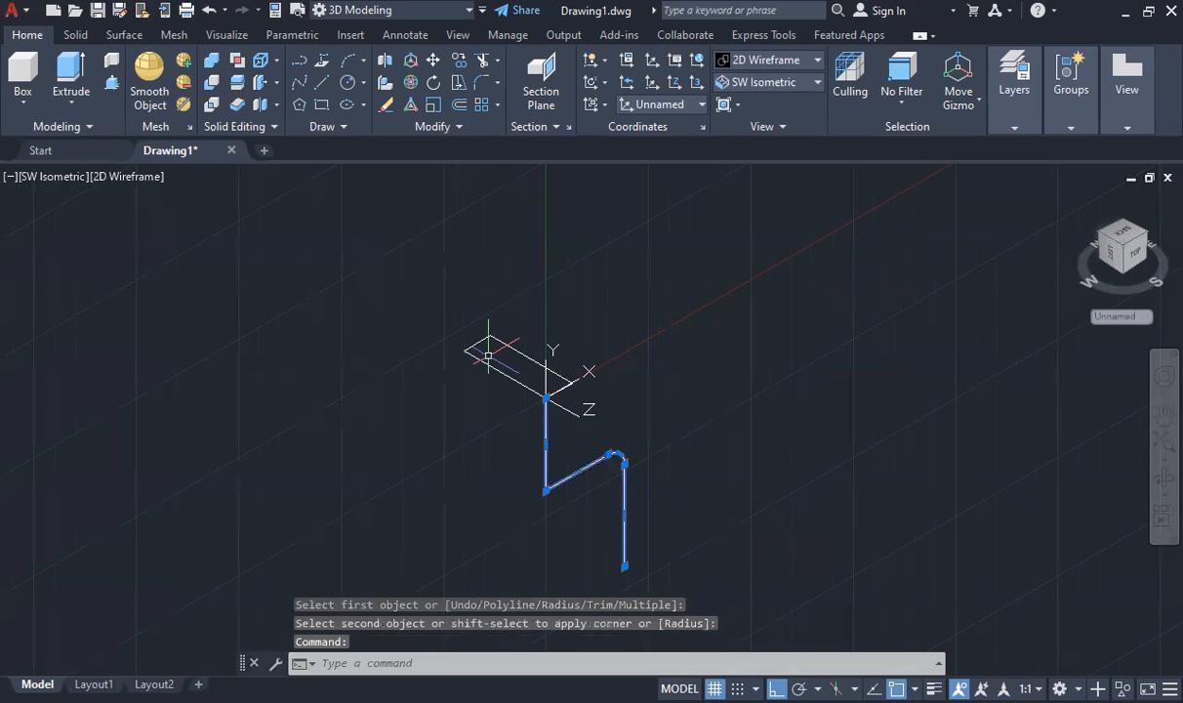
key(Escape)
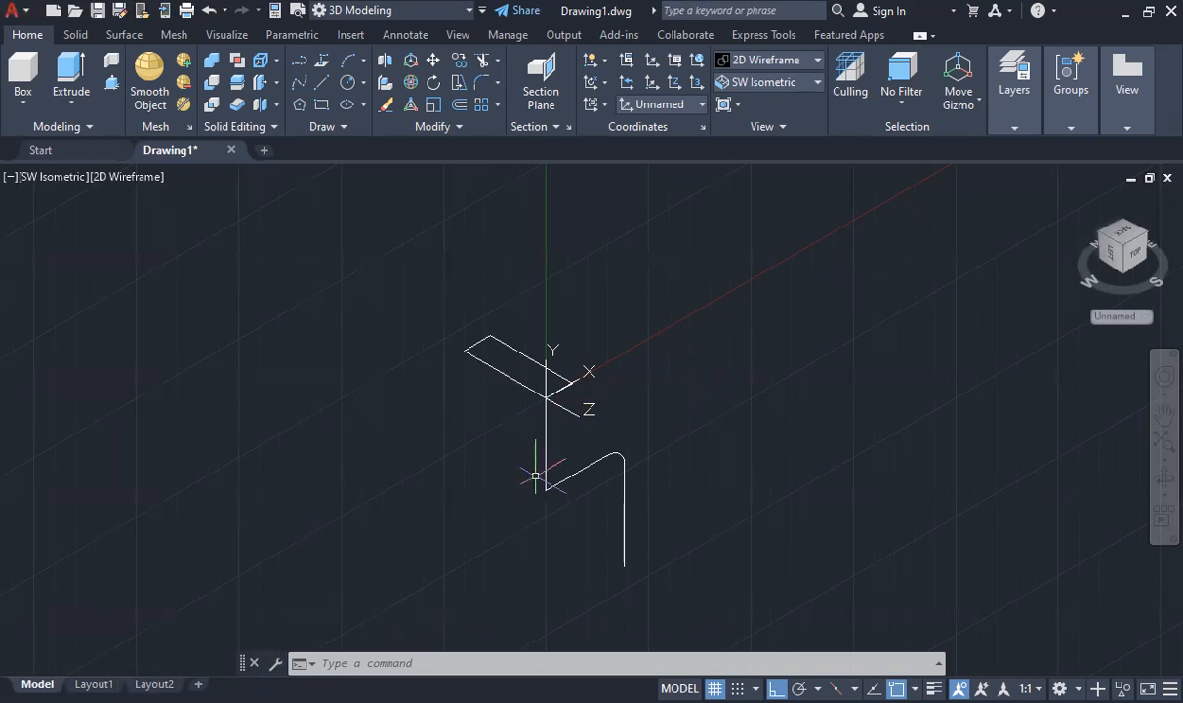
Step: Sweep the 16 by 50 mm rectangle as a solid along the filleted polyline path
click(70, 102)
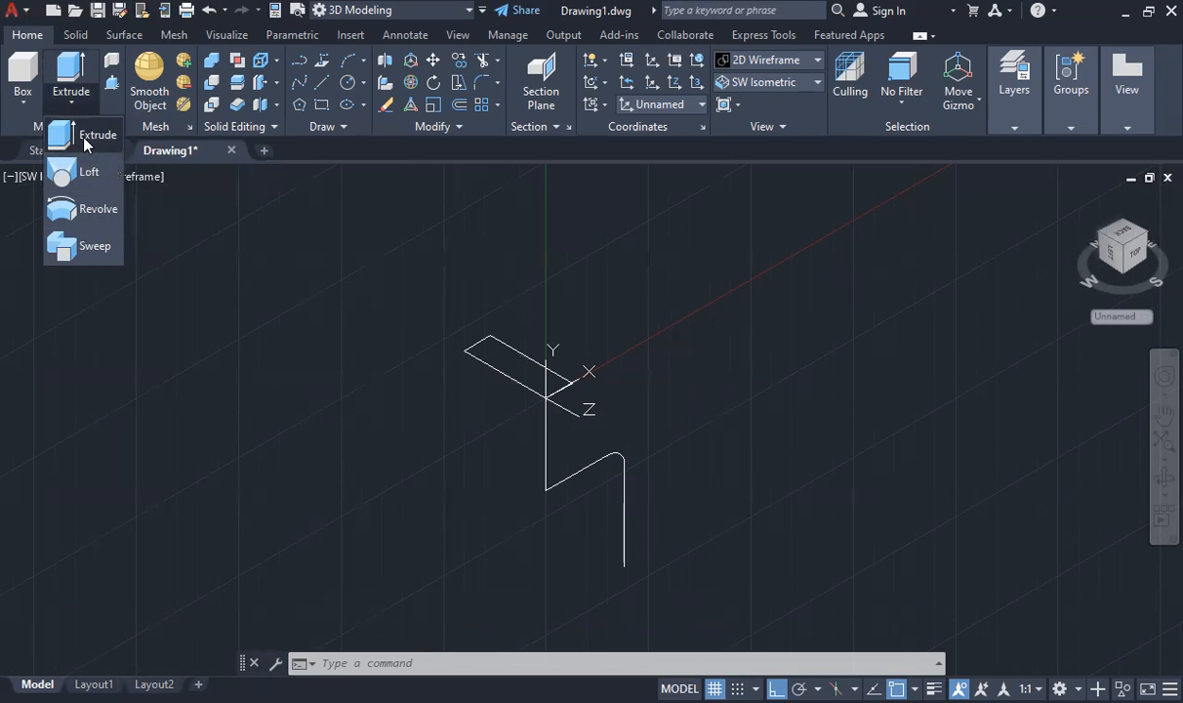
click(91, 251)
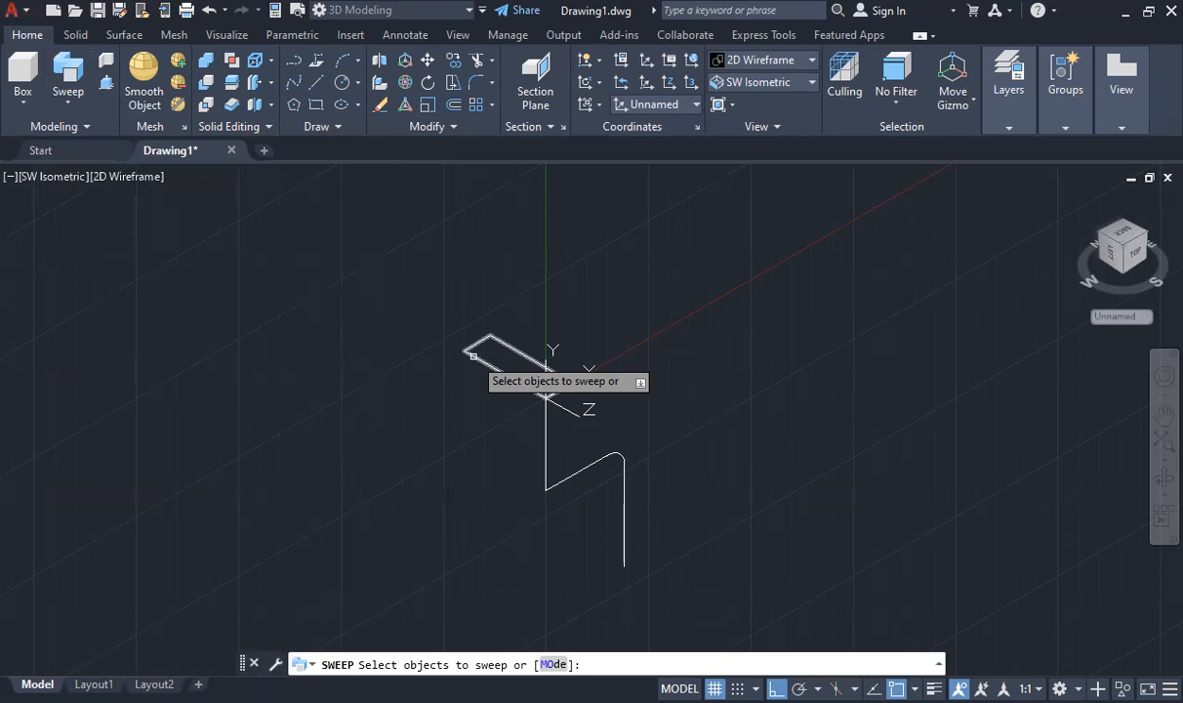
click(473, 356)
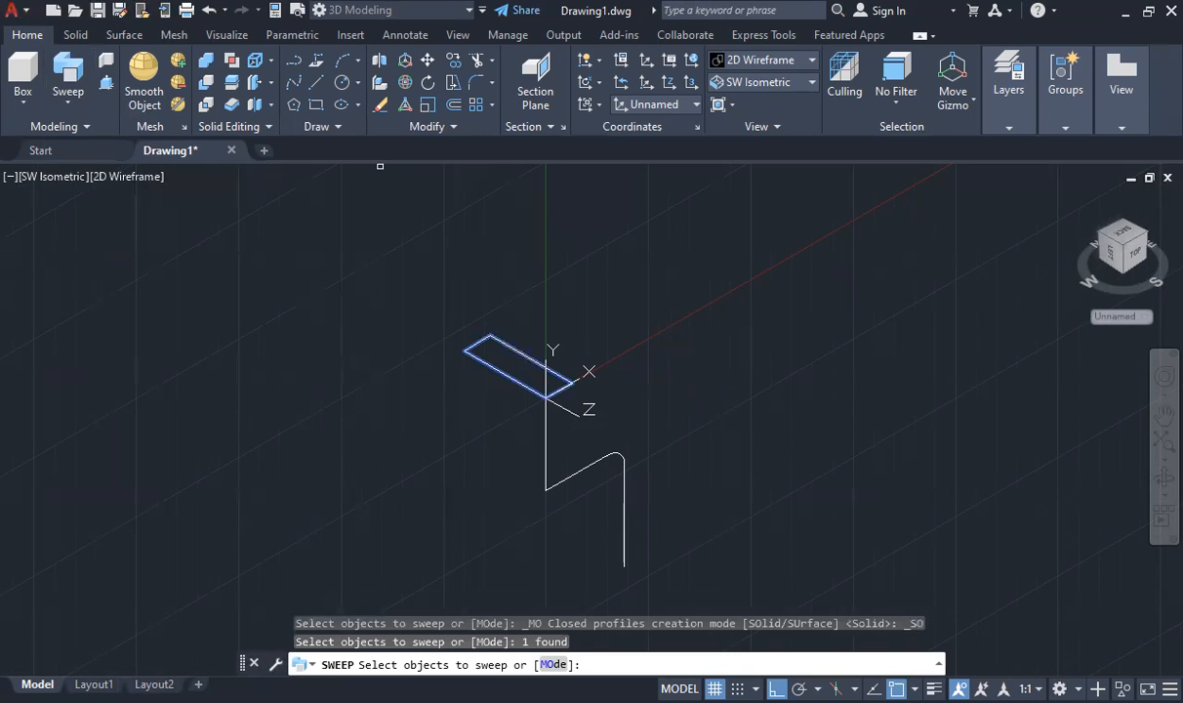
key(Return)
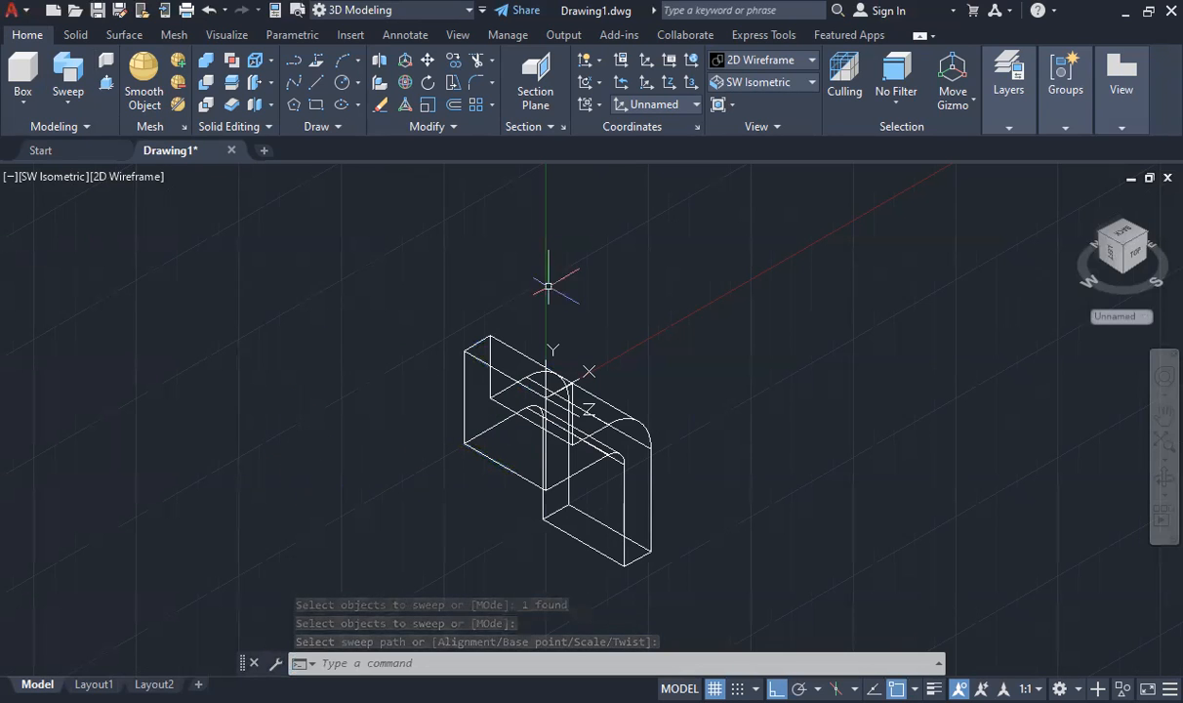
Step: Preview the swept arm in the Shades of Gray visual style, and undo the style change and the sweep
click(752, 60)
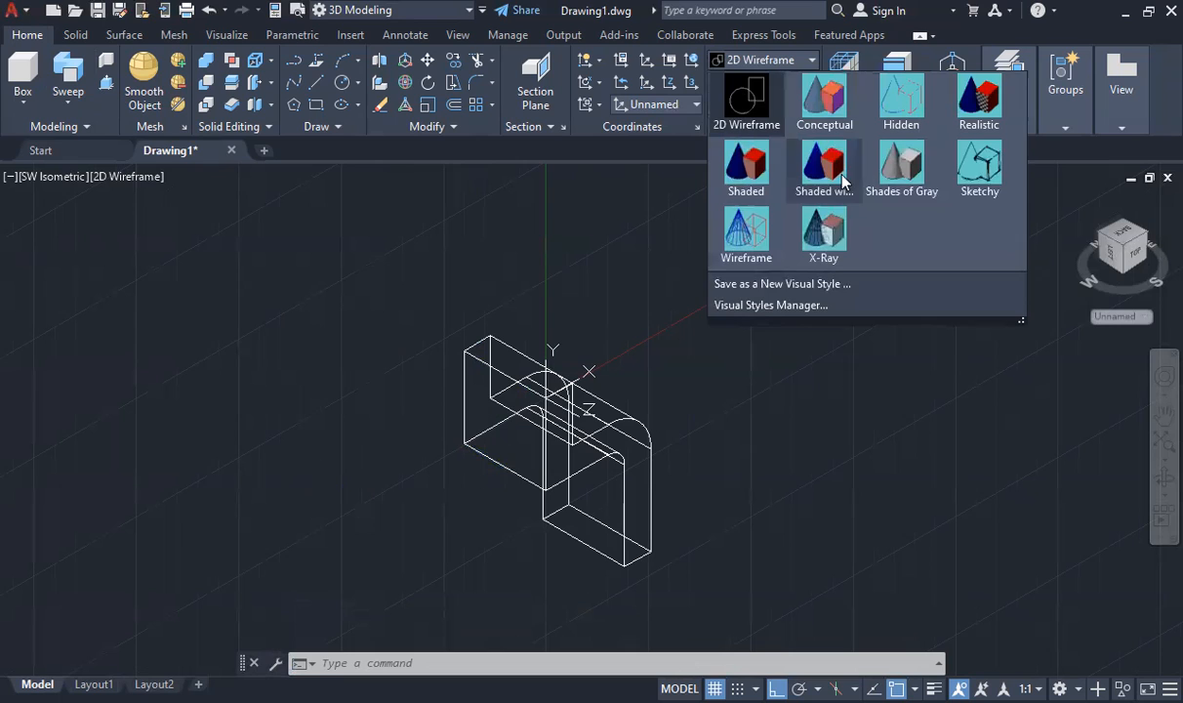
click(901, 164)
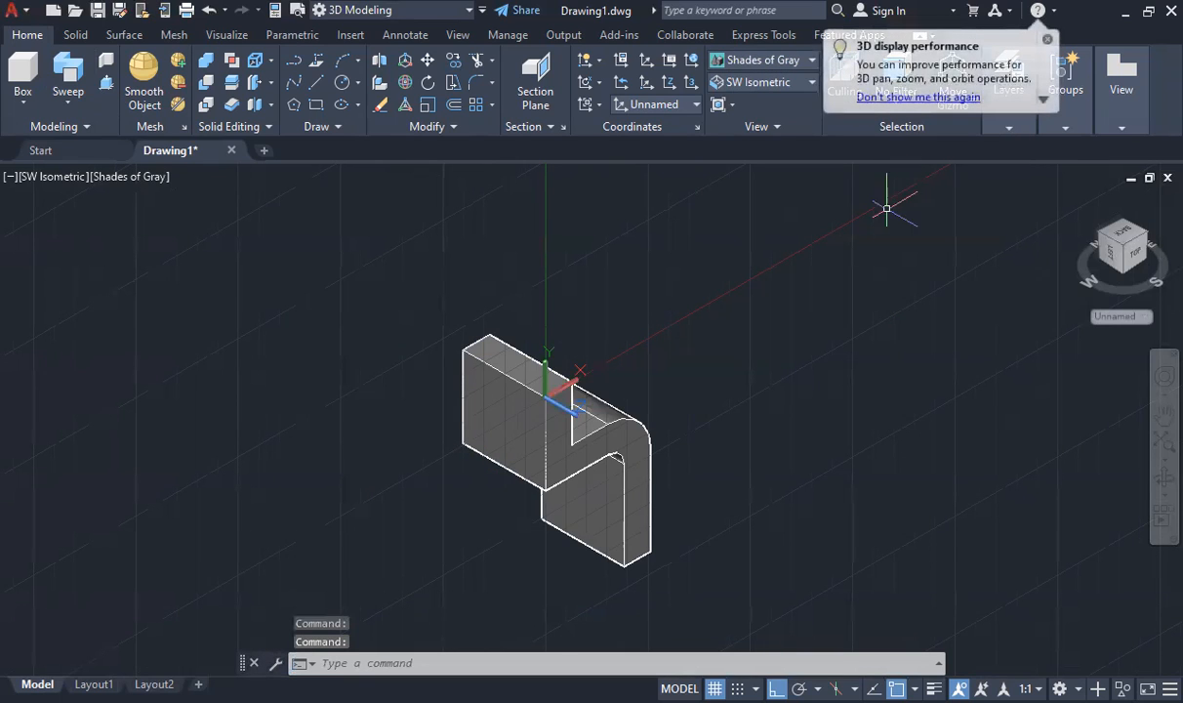
key(ctrl+z)
key(ctrl+z)
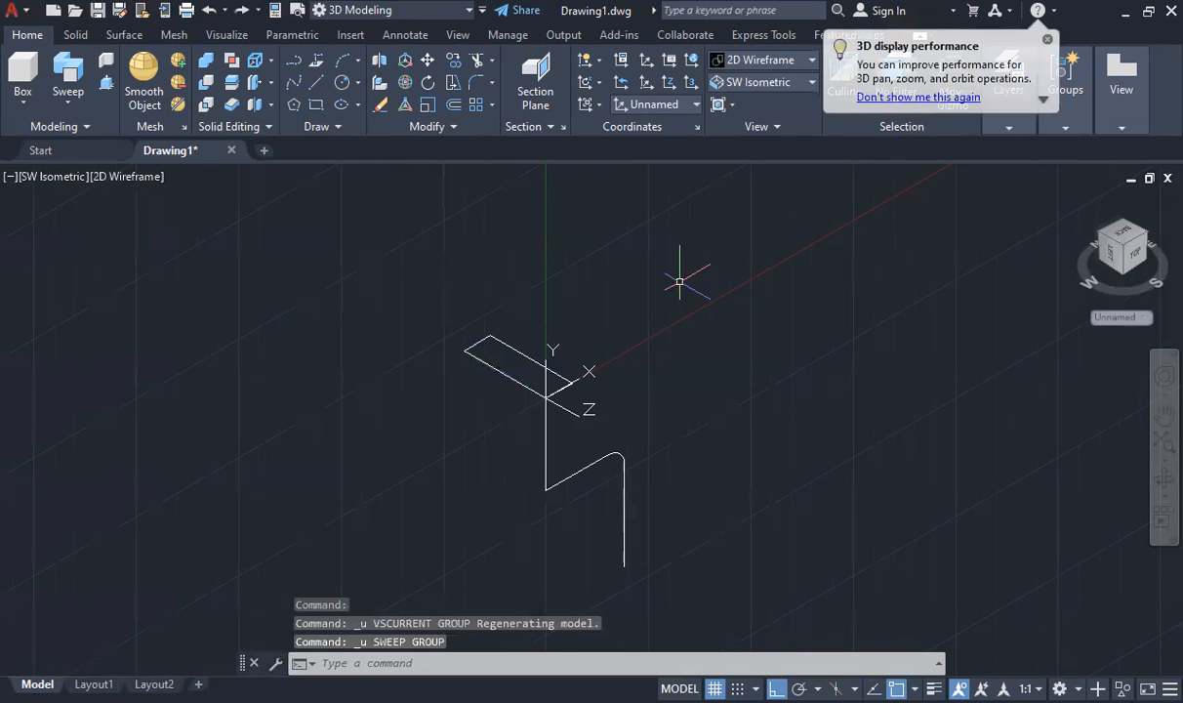
Step: Sweep the rectangle along the filleted polyline once more, and undo this repeated sweep
click(208, 348)
click(208, 349)
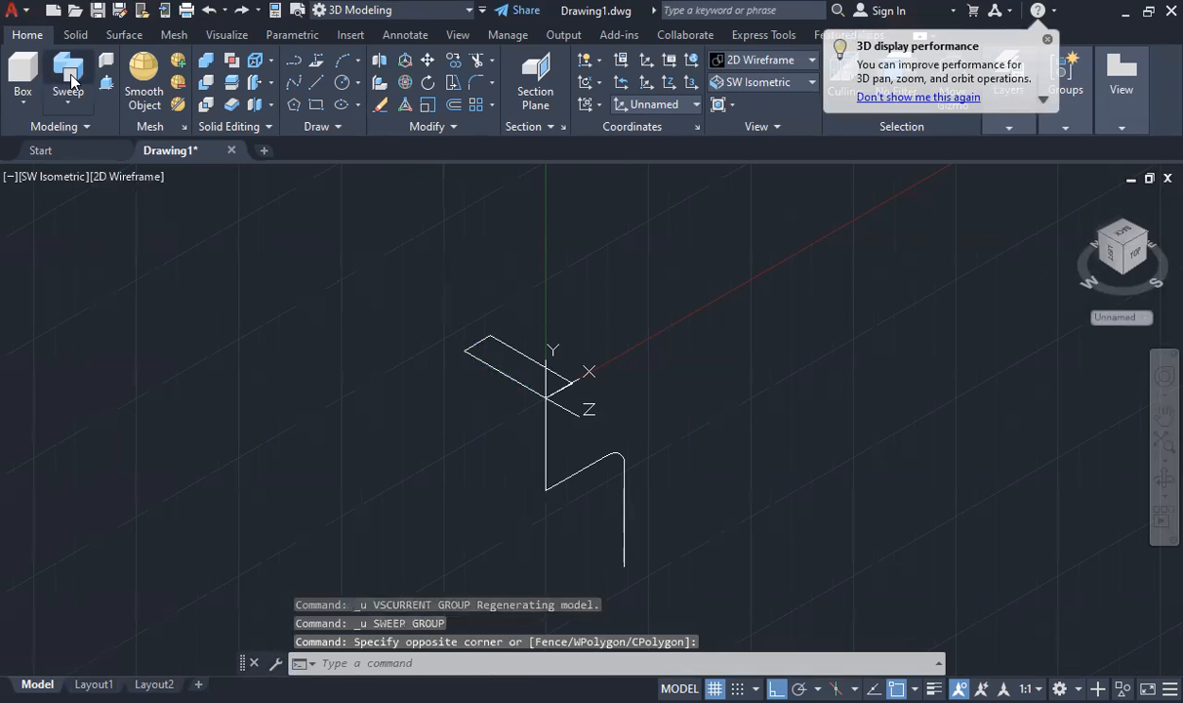
click(67, 71)
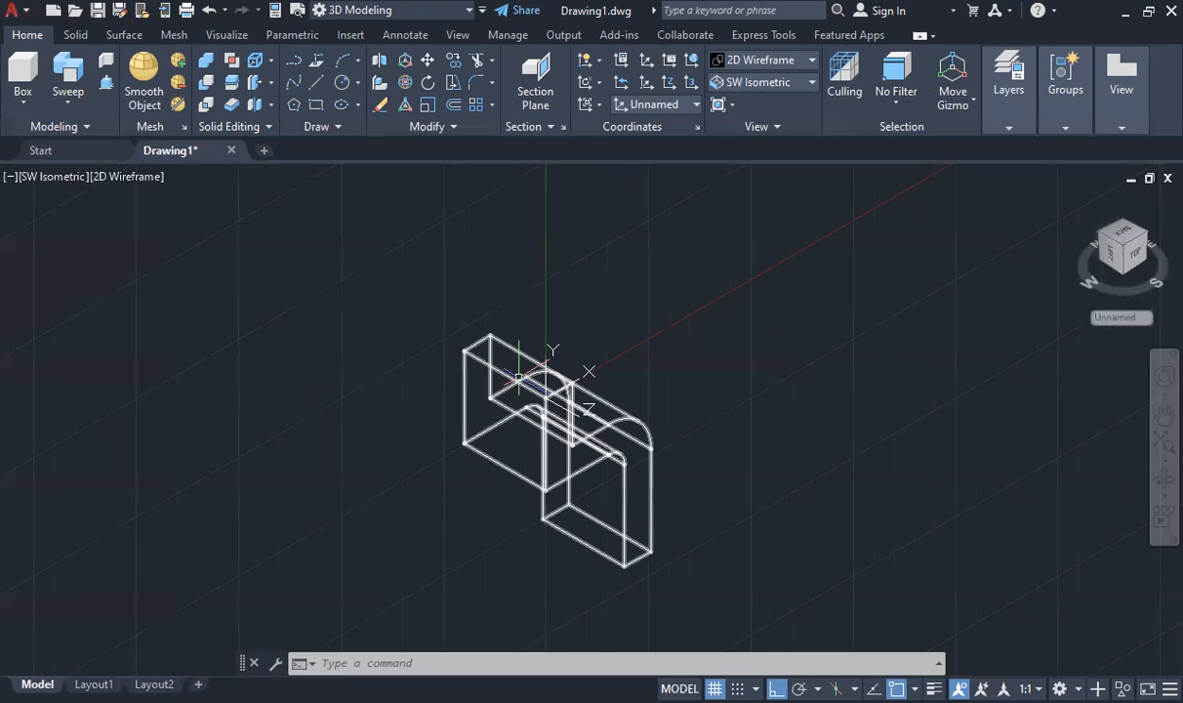
mouse_move(510, 375)
key(ctrl+z)
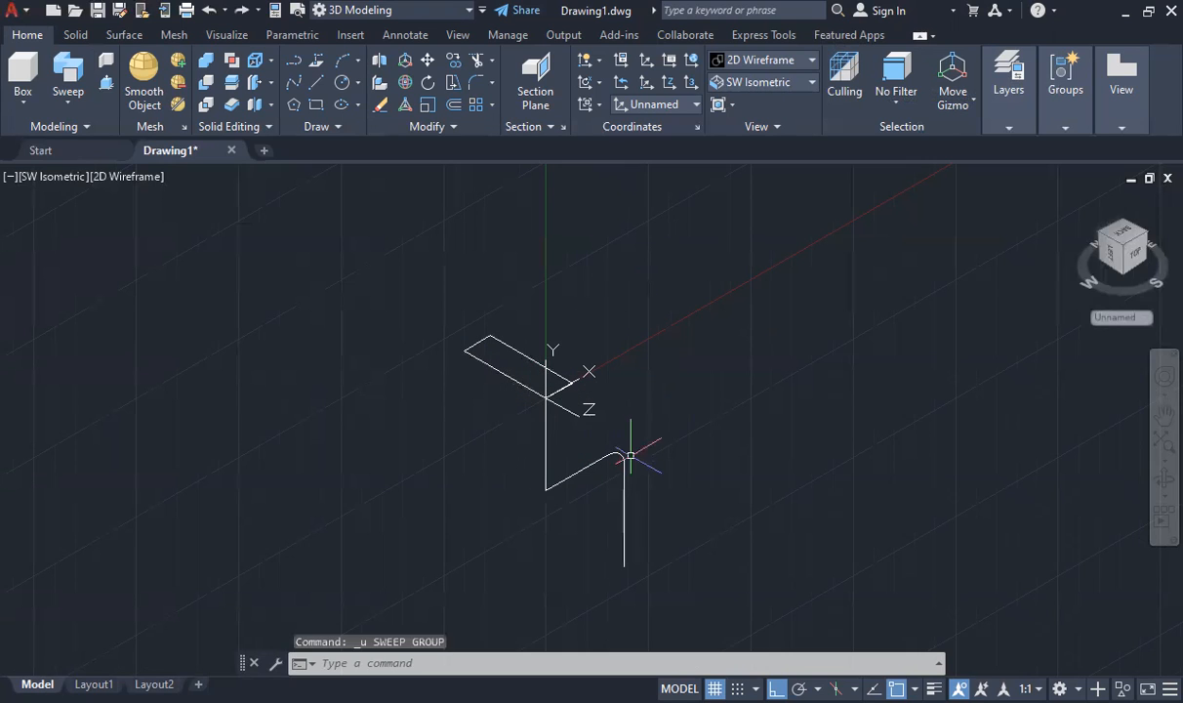
Step: Undo the fillet on the path's upper corner and erase the whole polyline
key(ctrl+z)
click(625, 498)
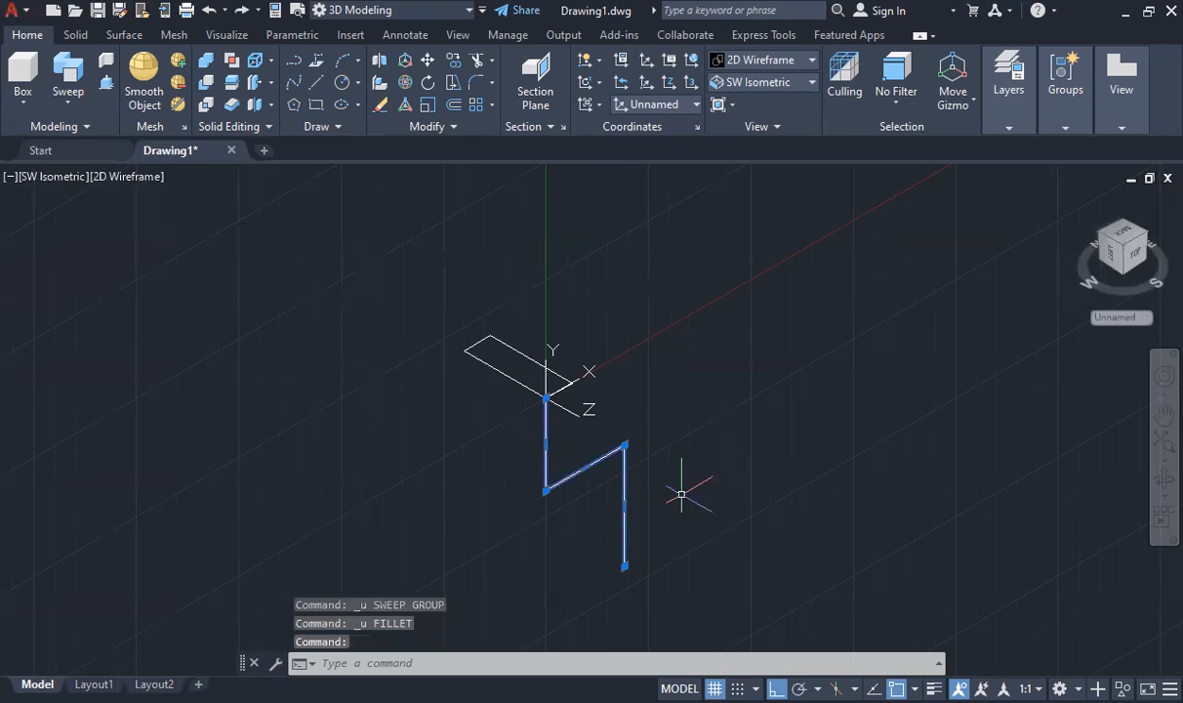
key(Delete)
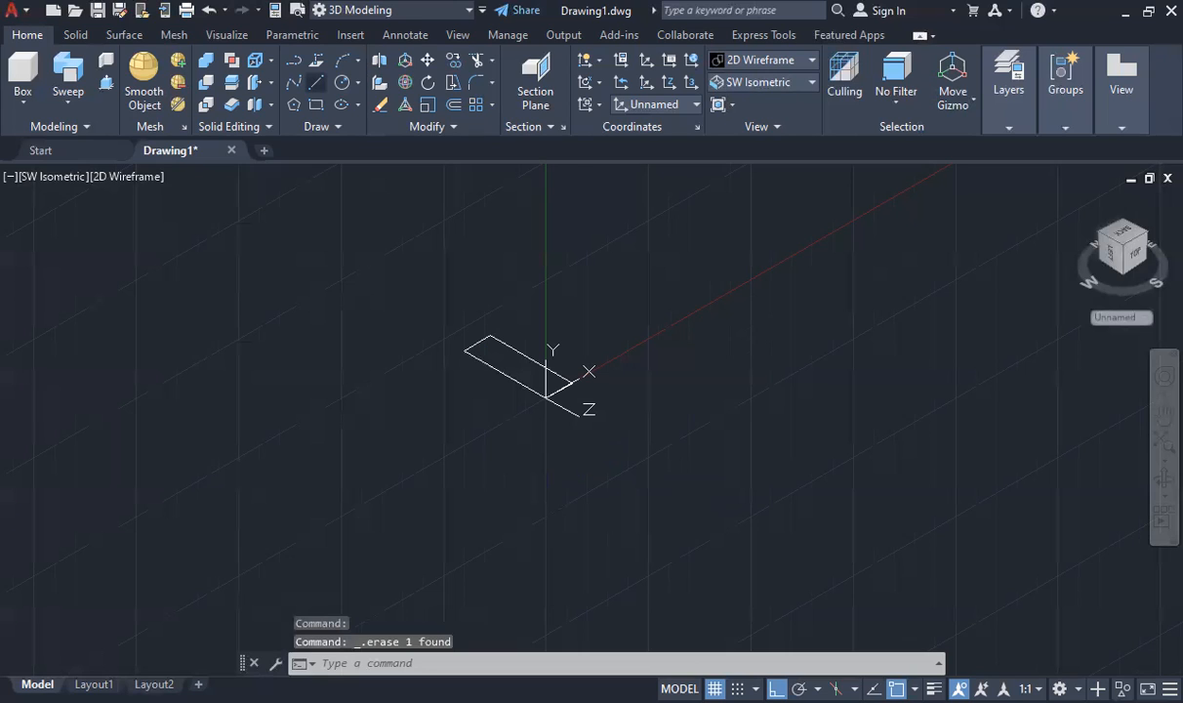
Step: Try a sweep path of separate lines, 49 mm down, 48 mm along positive X and 64 mm down, and undo the sweep and lines
click(315, 82)
click(546, 397)
text(49)
key(Return)
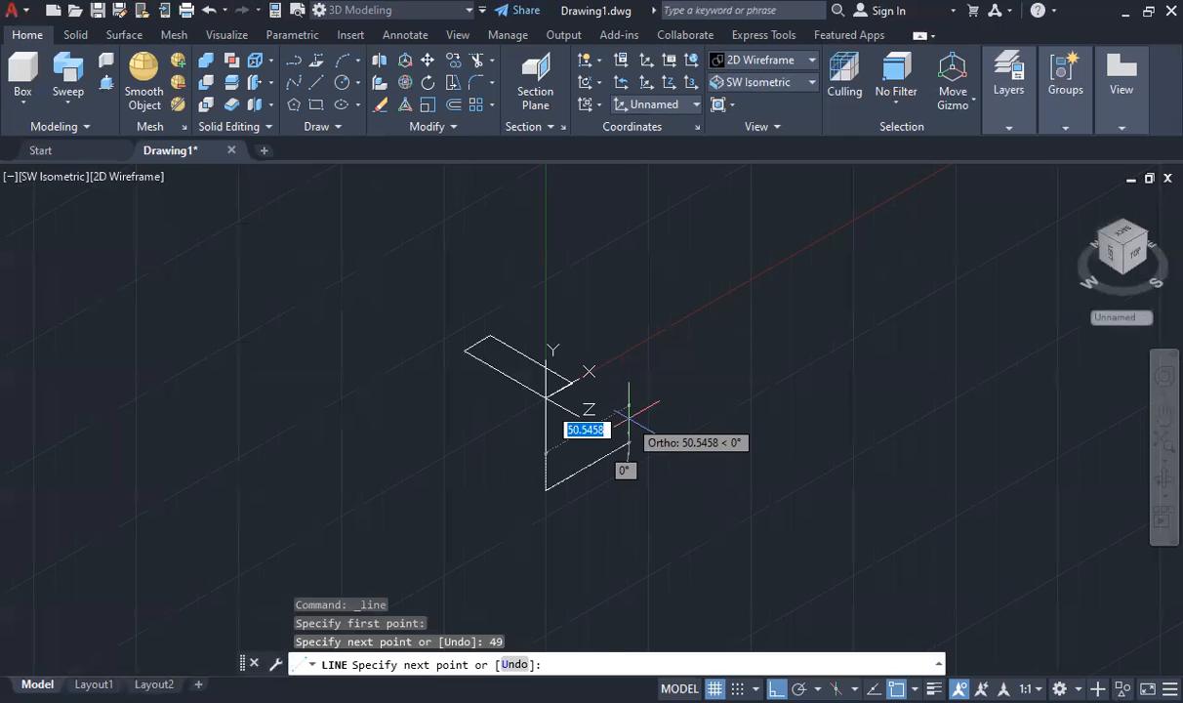
text(48)
key(Return)
text(64)
key(Return)
key(Escape)
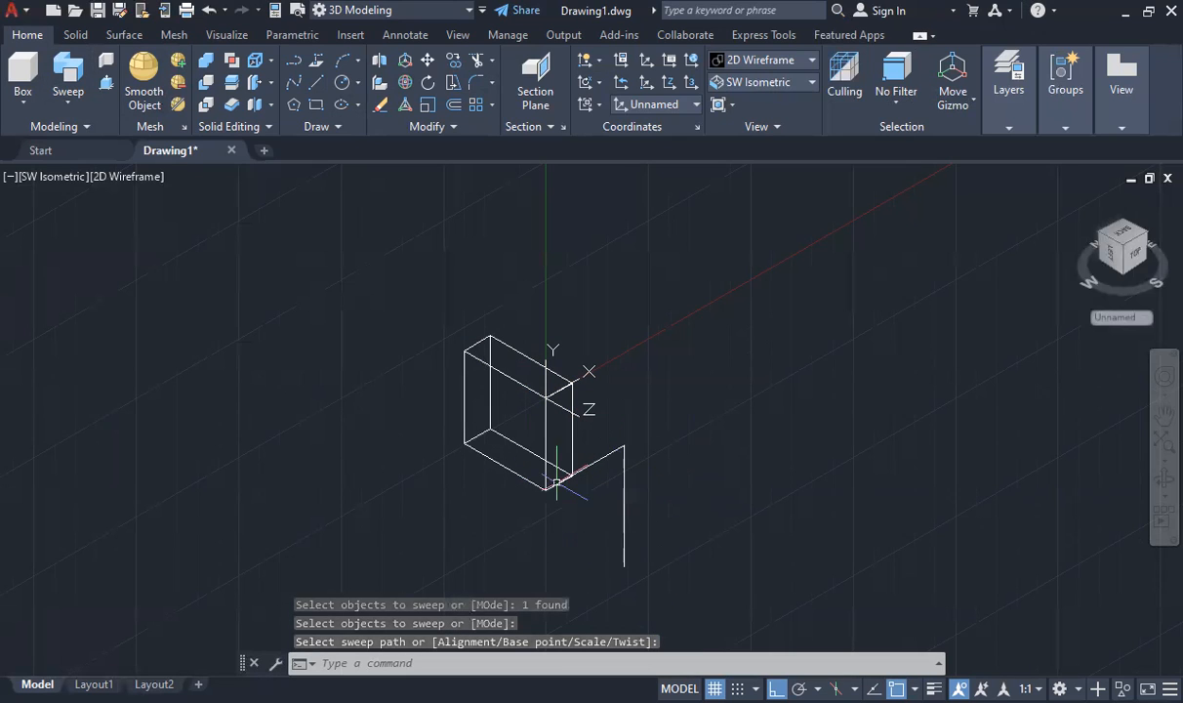
key(ctrl+z)
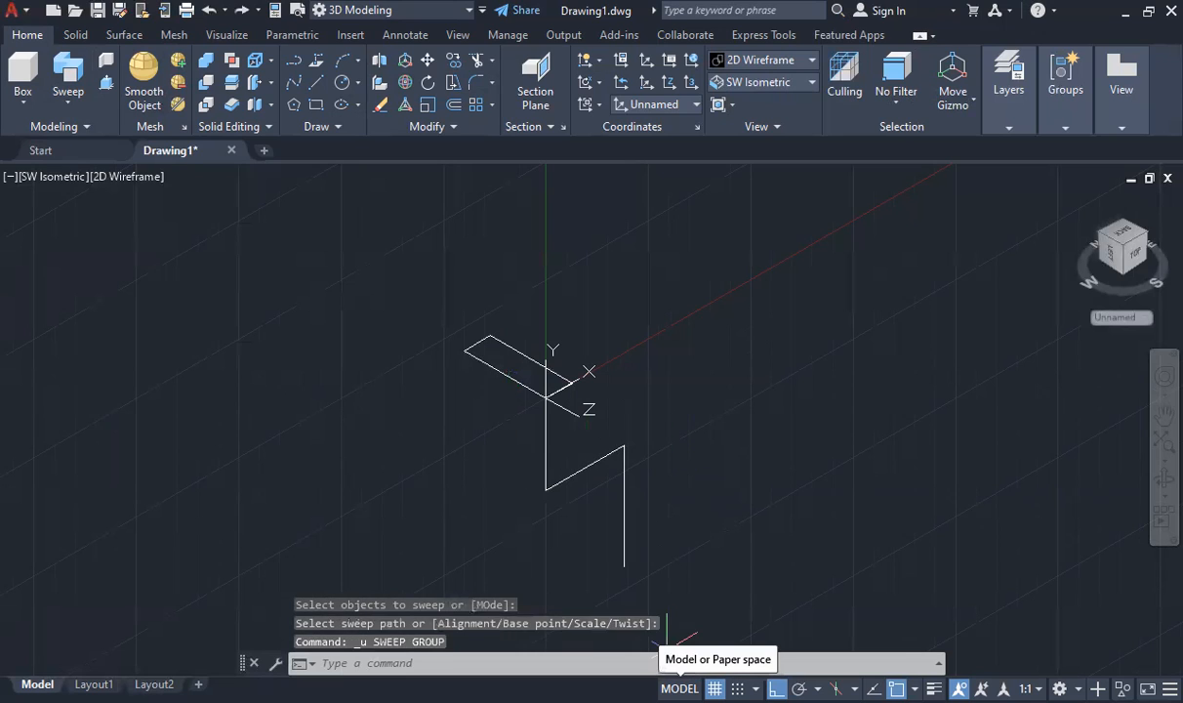
key(ctrl+z)
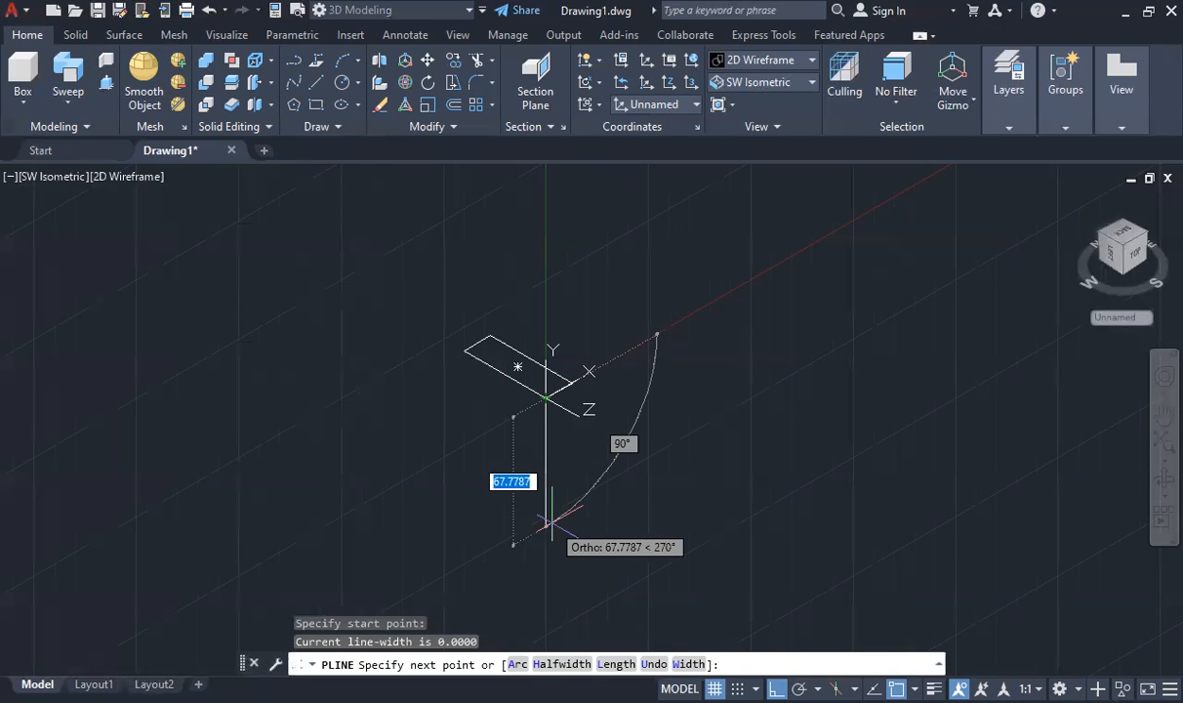
Step: Redraw the path as one continuous polyline from the UCS origin: 49 mm down, 48 mm along positive X, and 64 mm down
text(49)
key(Return)
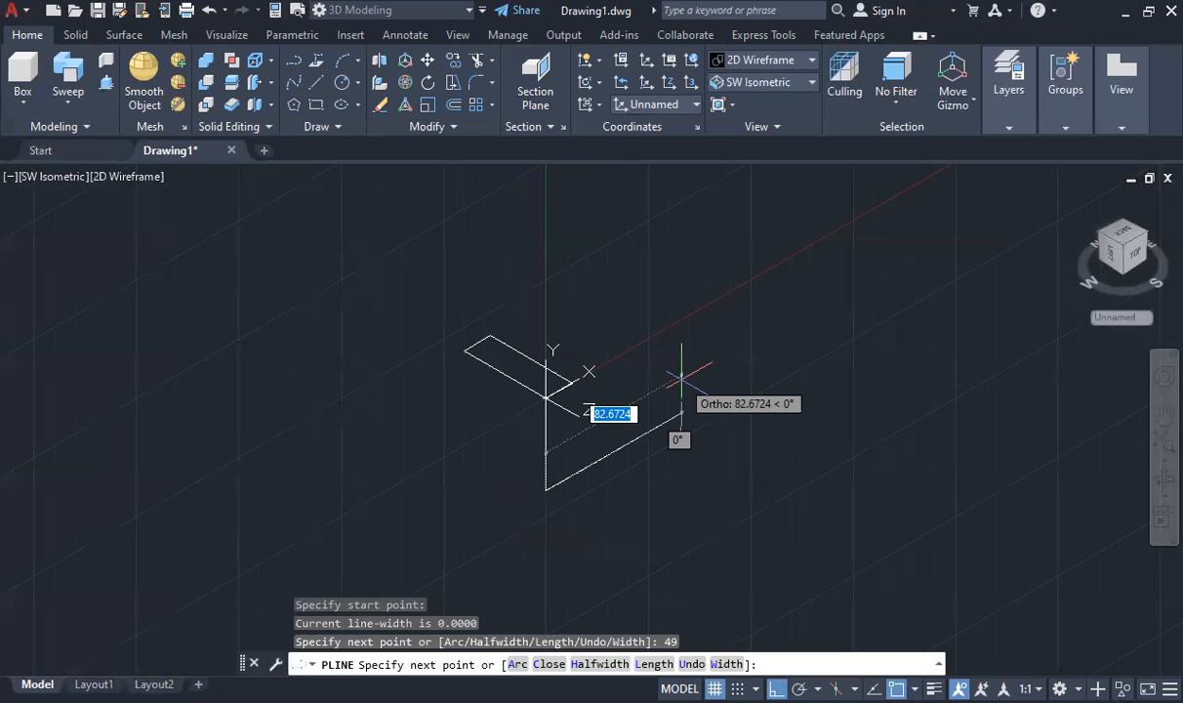
text(48)
key(Return)
text(64)
key(Return)
key(Escape)
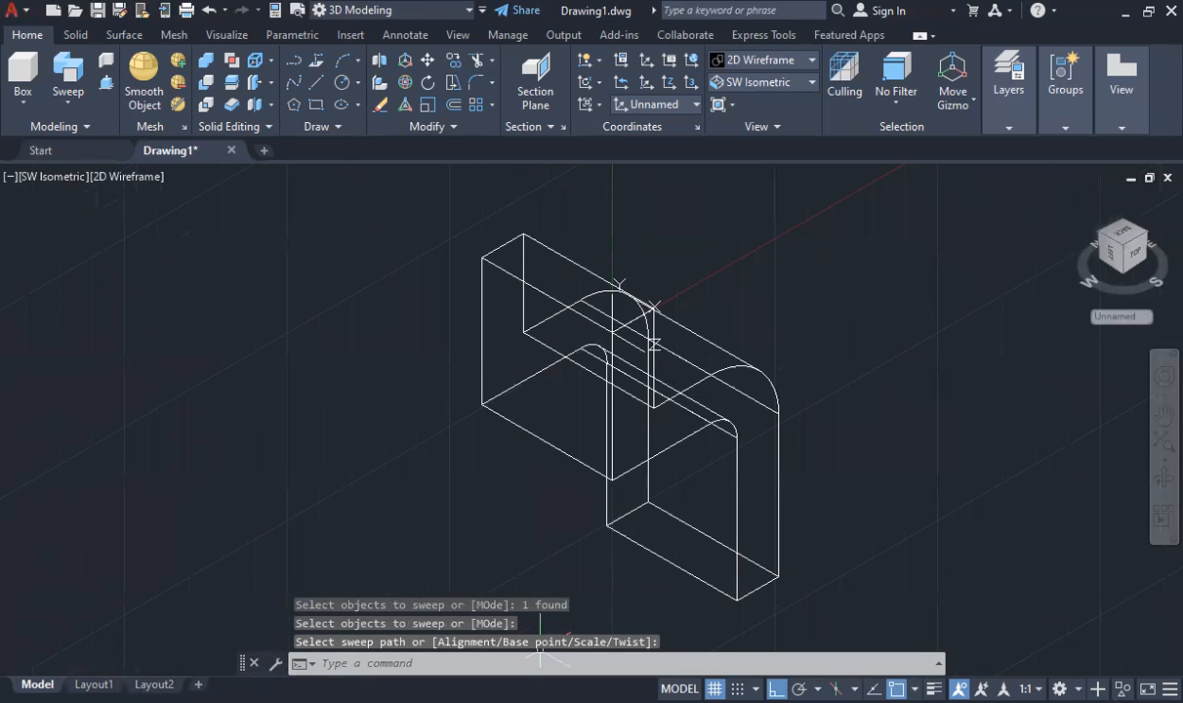
Step: Check the handout's dimensions, try 13 mm edge fillets on the two short top edges of the swept arm, and undo them
key(alt+Tab)
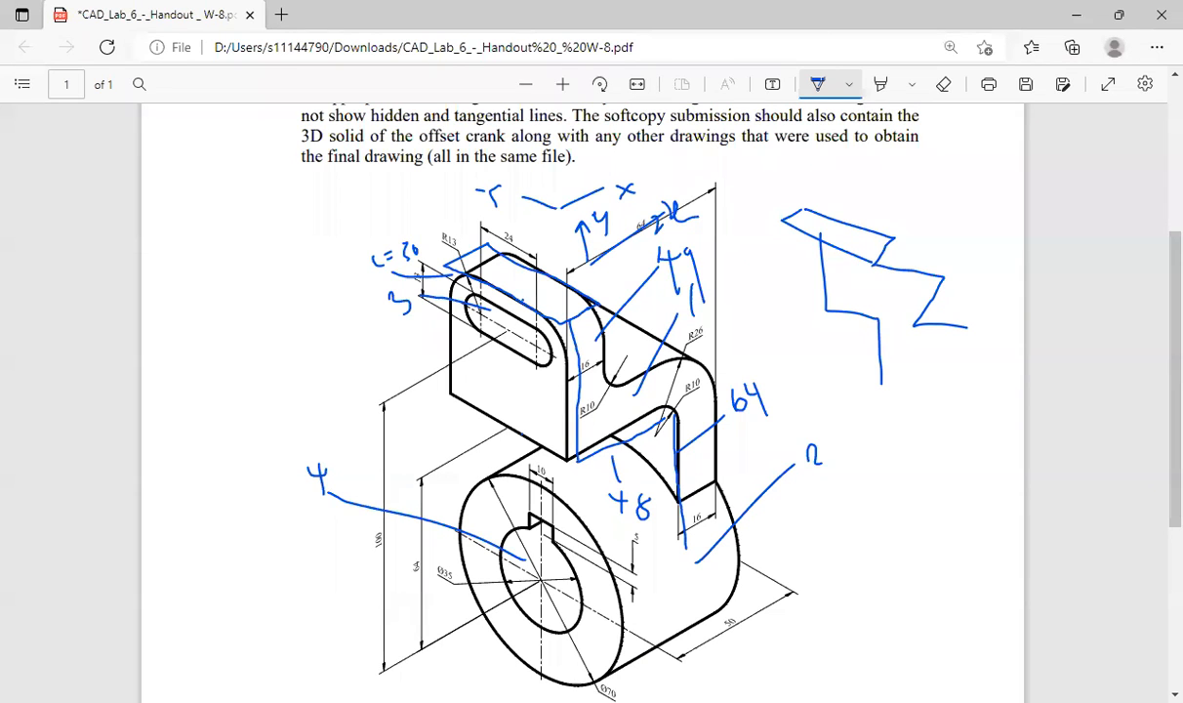
key(alt+Tab)
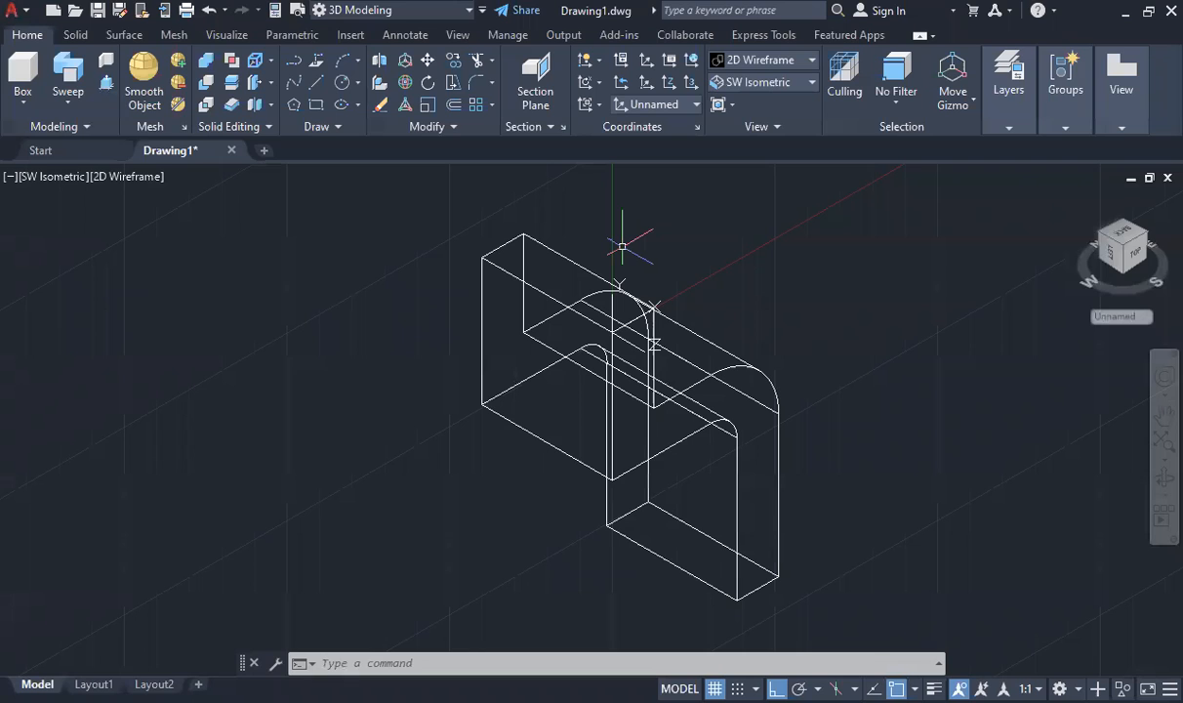
text(FILL)
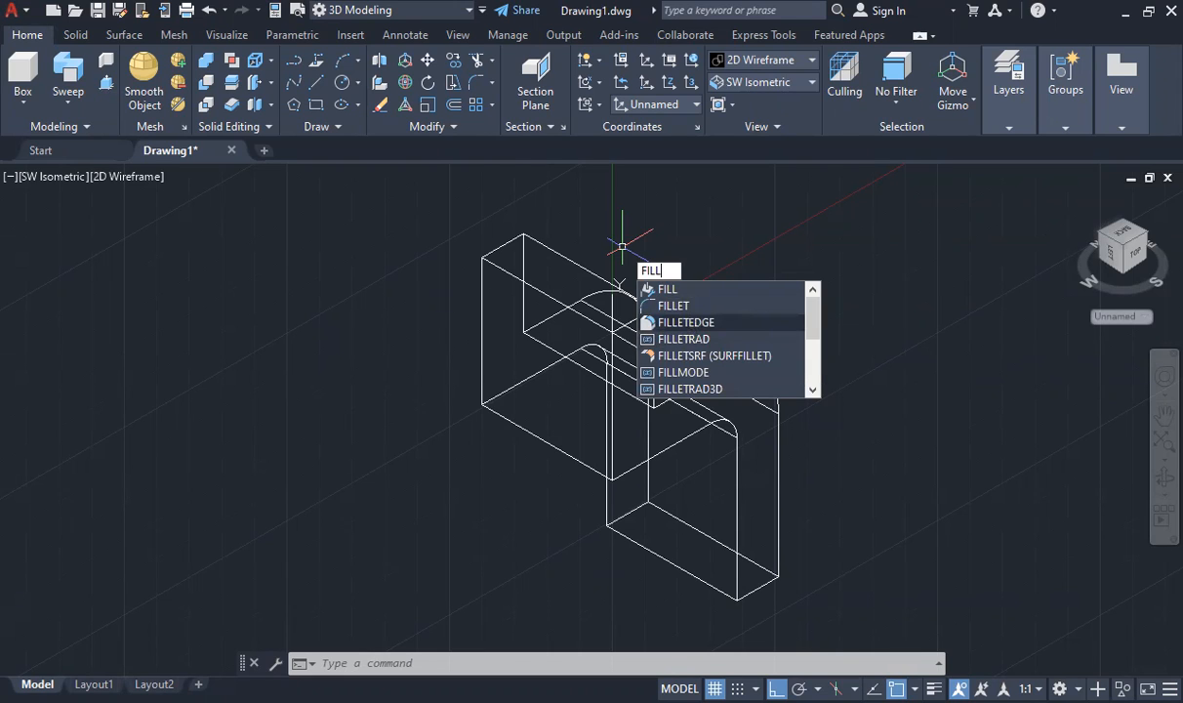
key(Return)
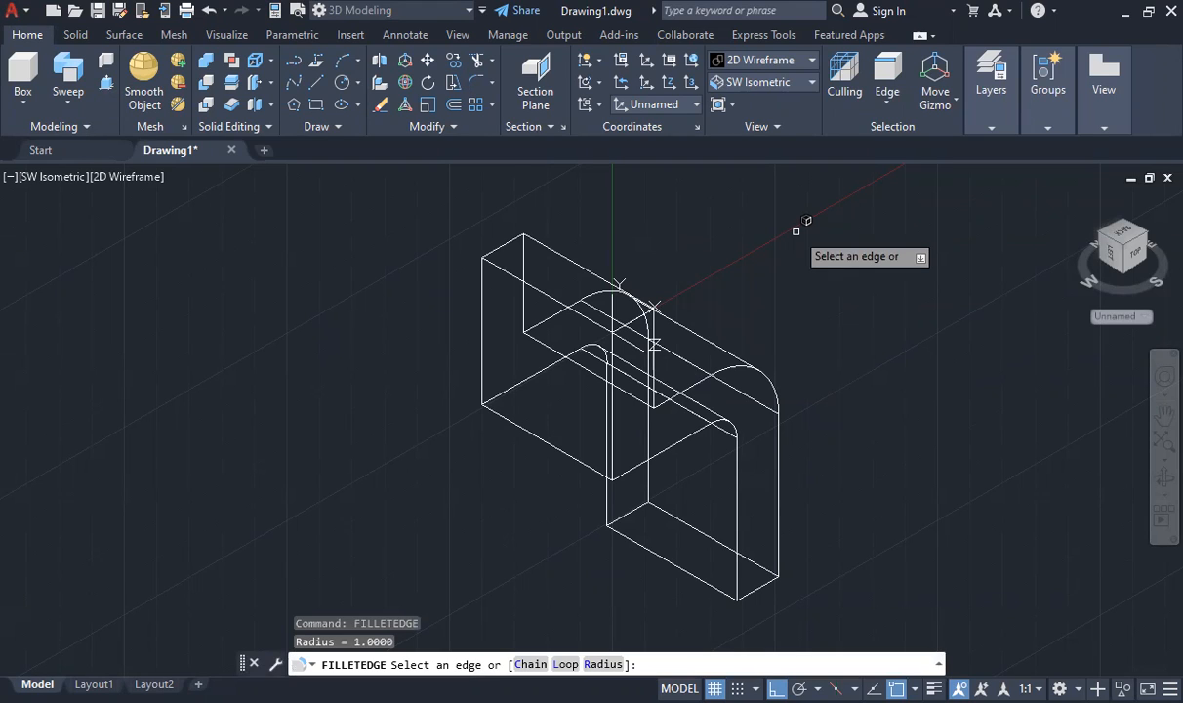
click(505, 245)
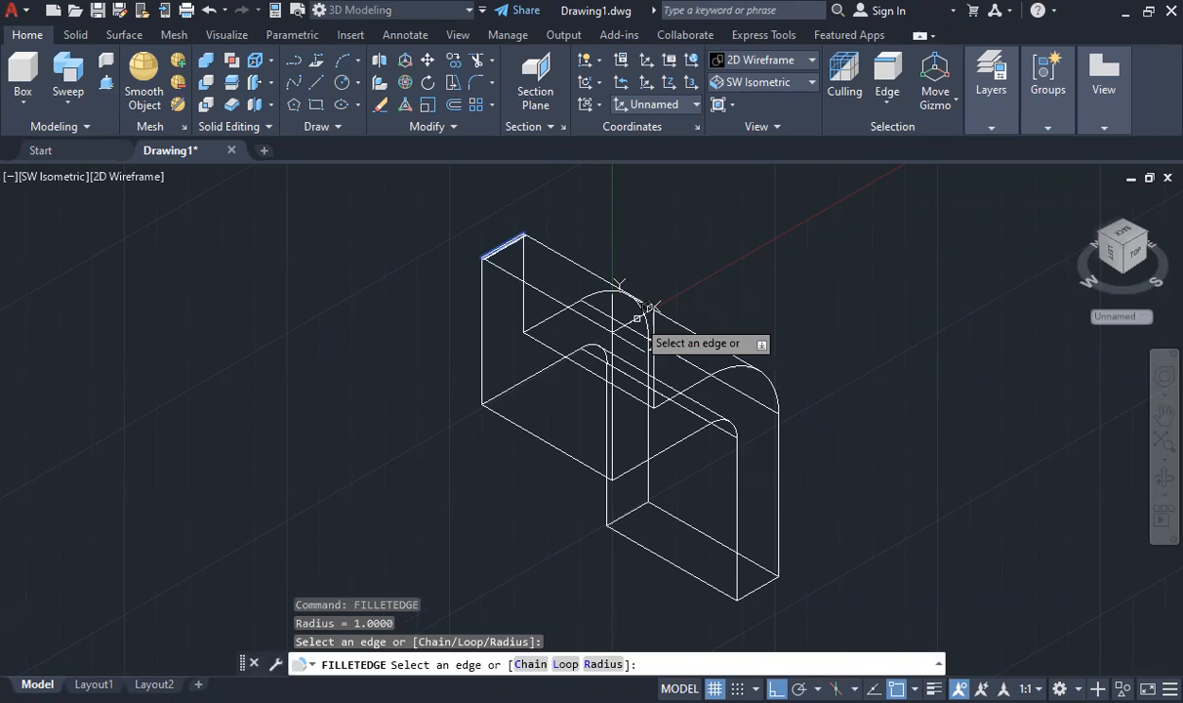
click(637, 318)
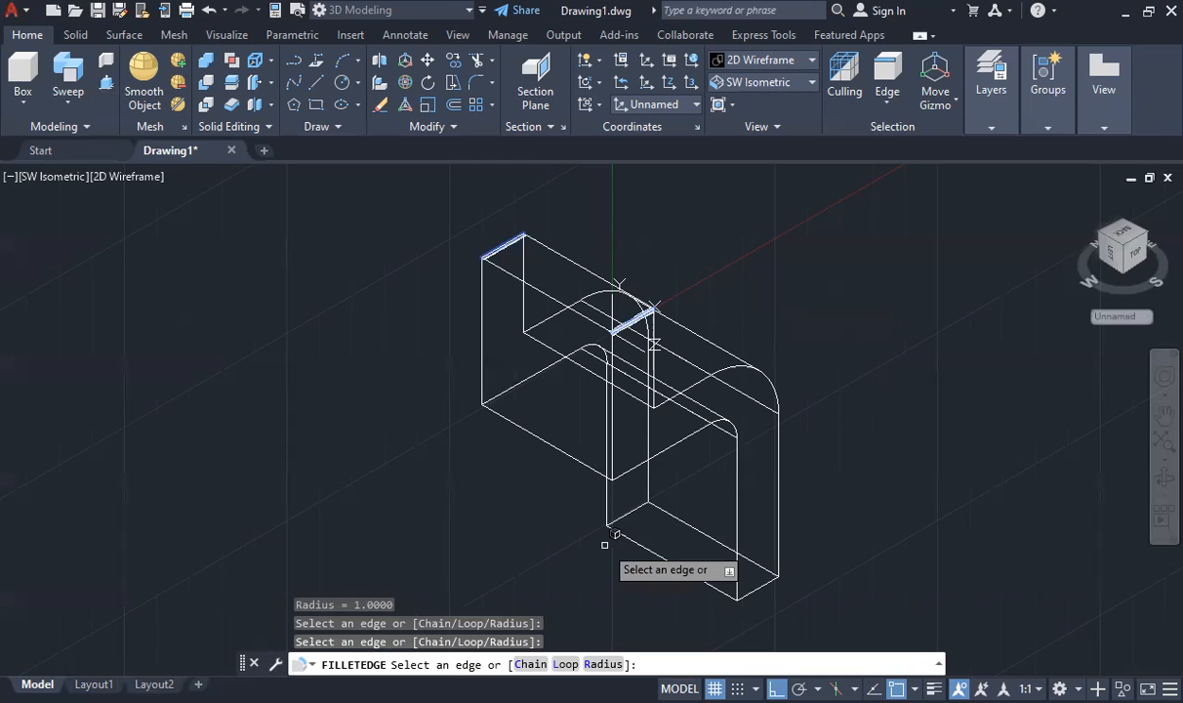
key(Return)
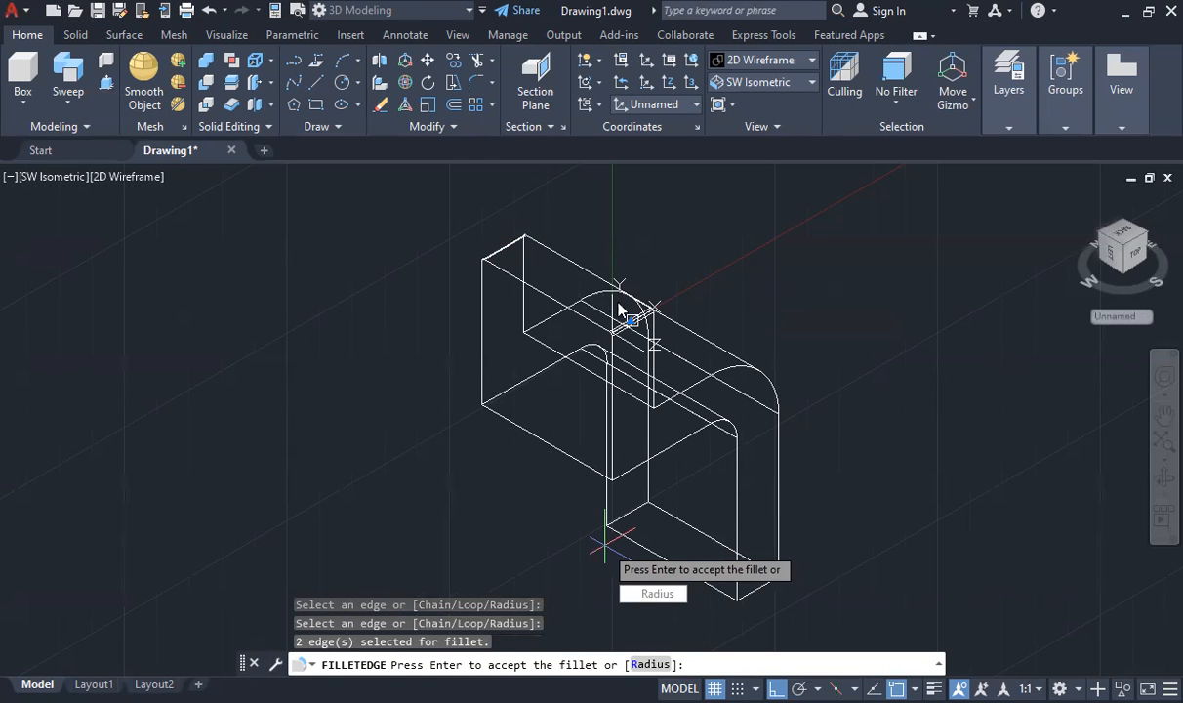
scroll(619, 311, up, 2)
scroll(656, 540, down, 2)
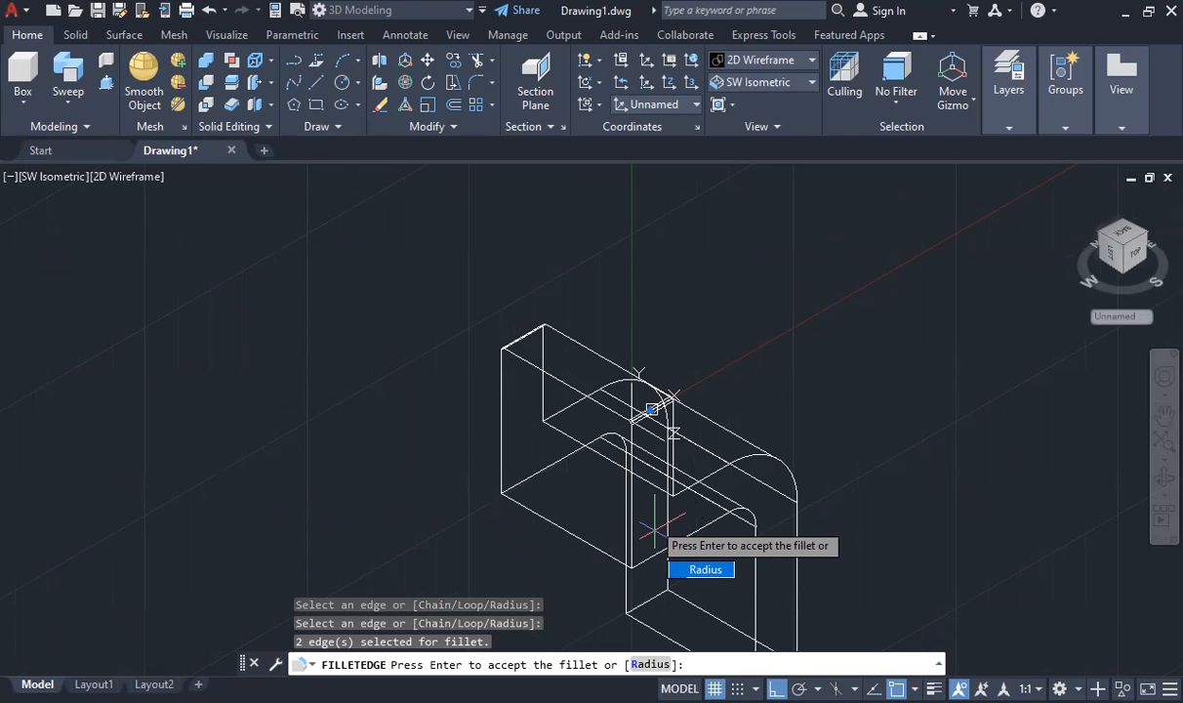
click(701, 570)
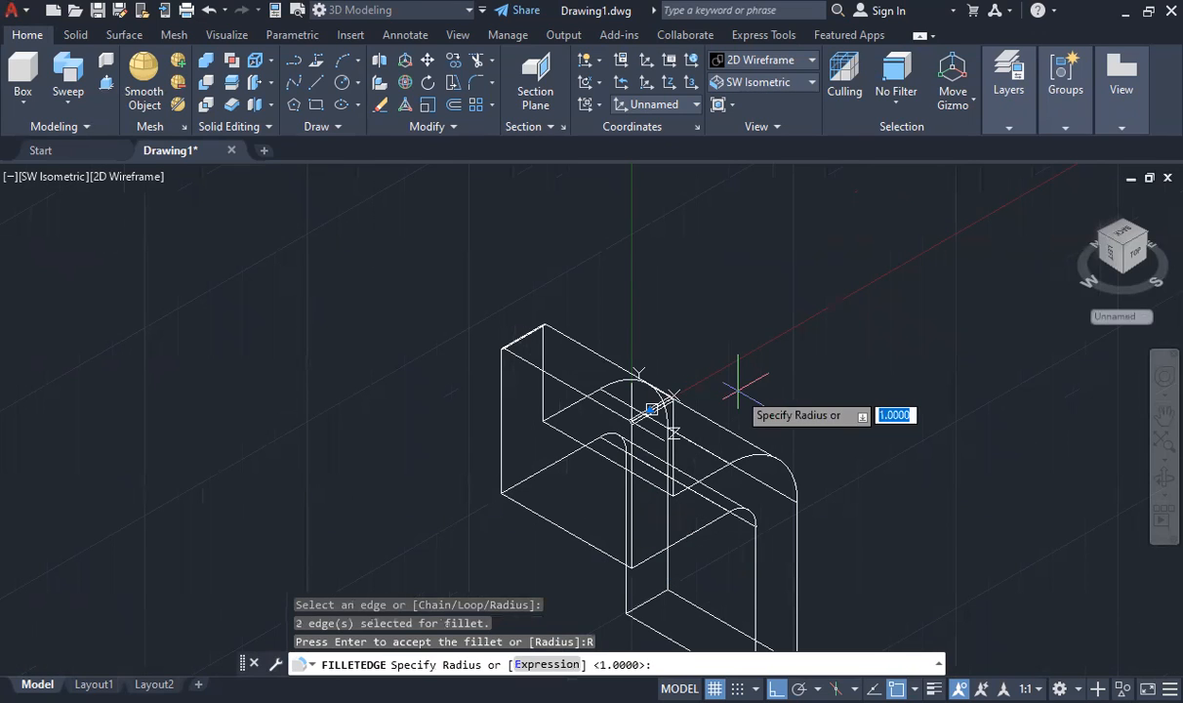
text(13)
key(Return)
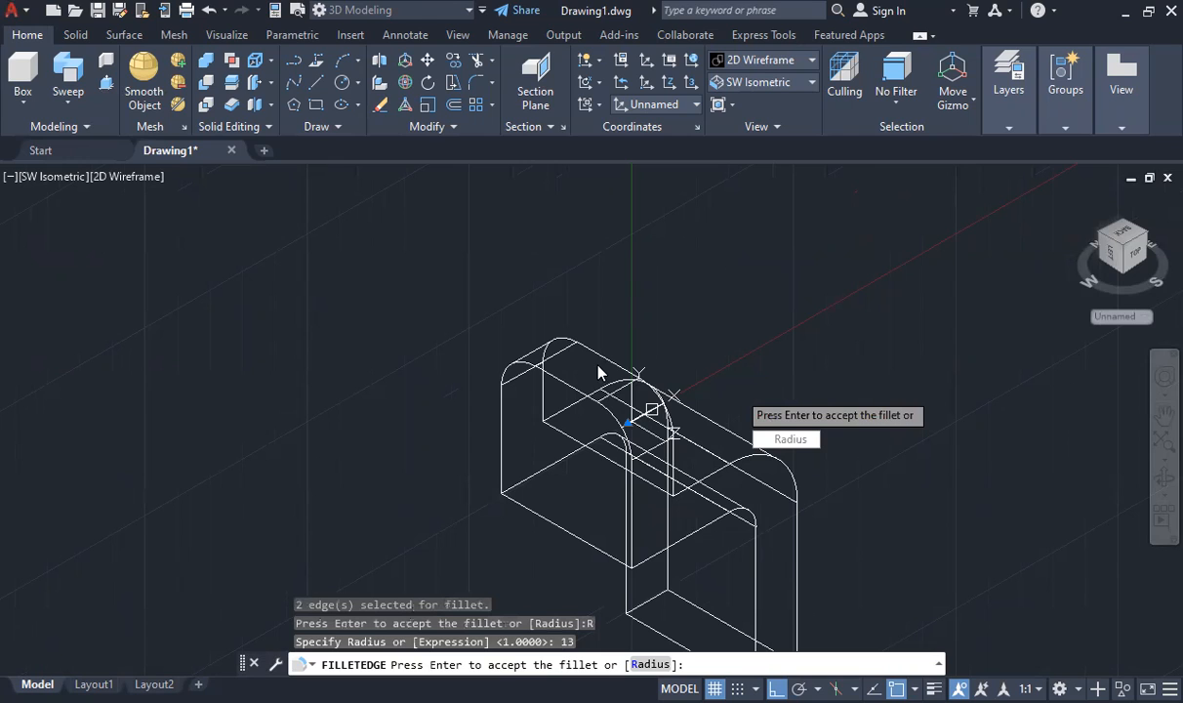
key(Return)
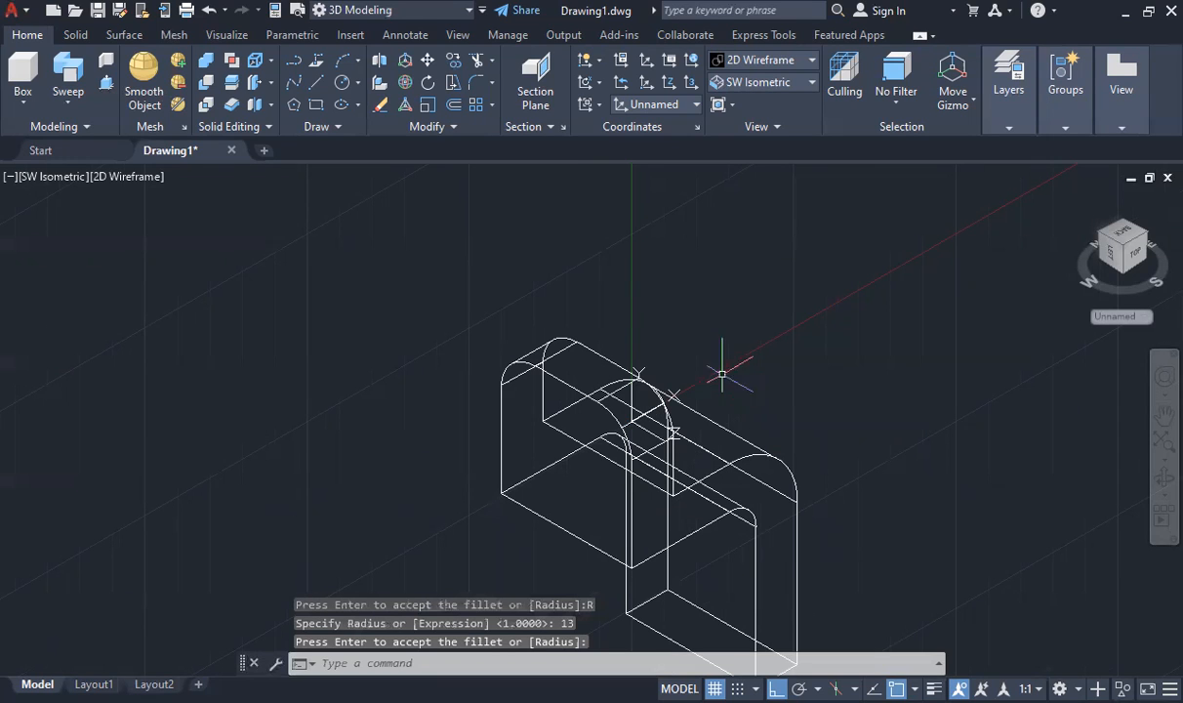
key(ctrl+z)
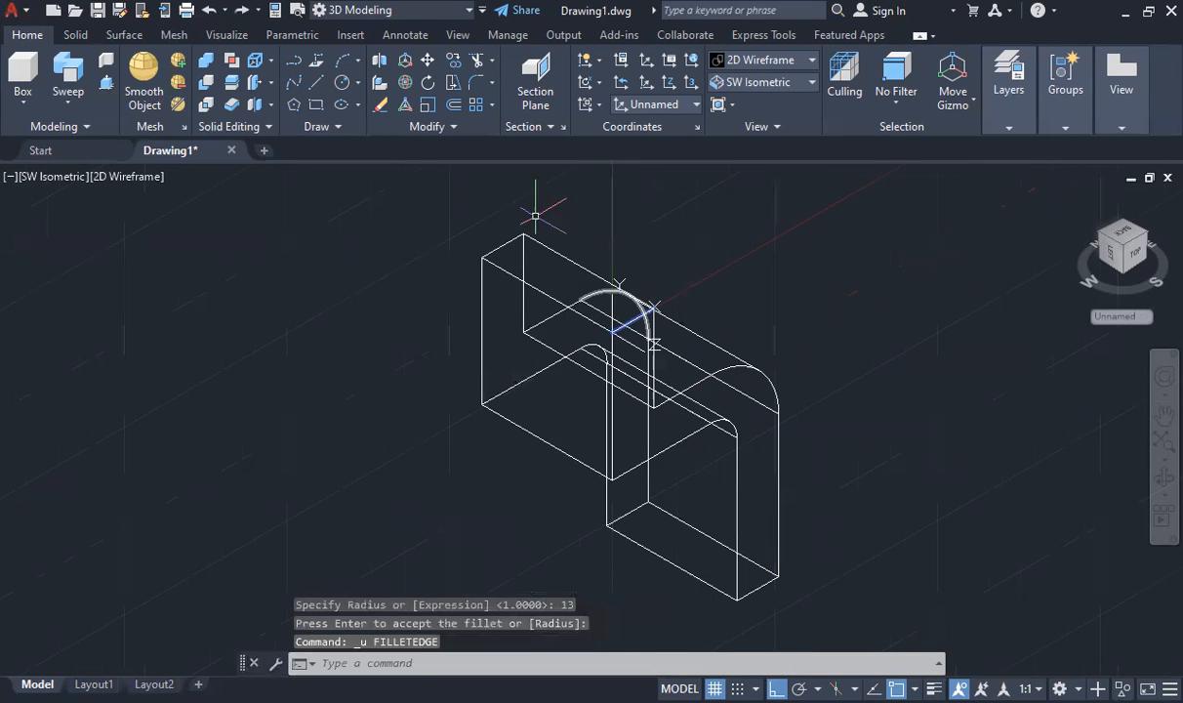
text(FILL)
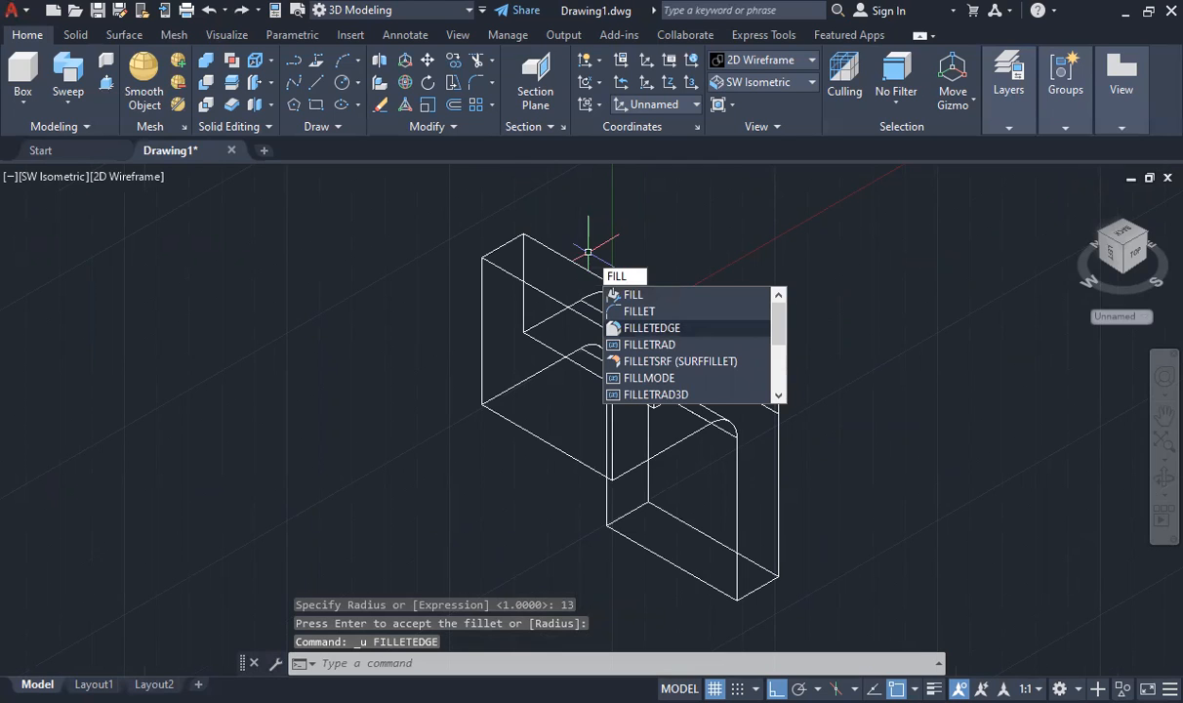
key(Return)
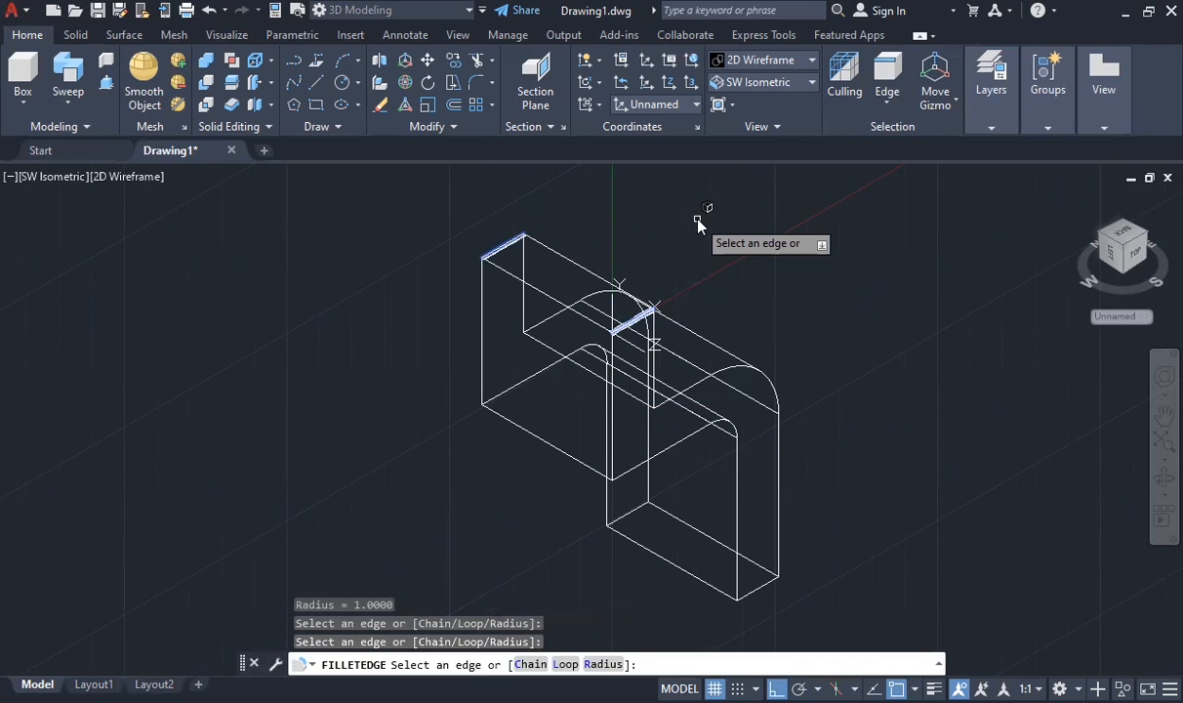
key(Return)
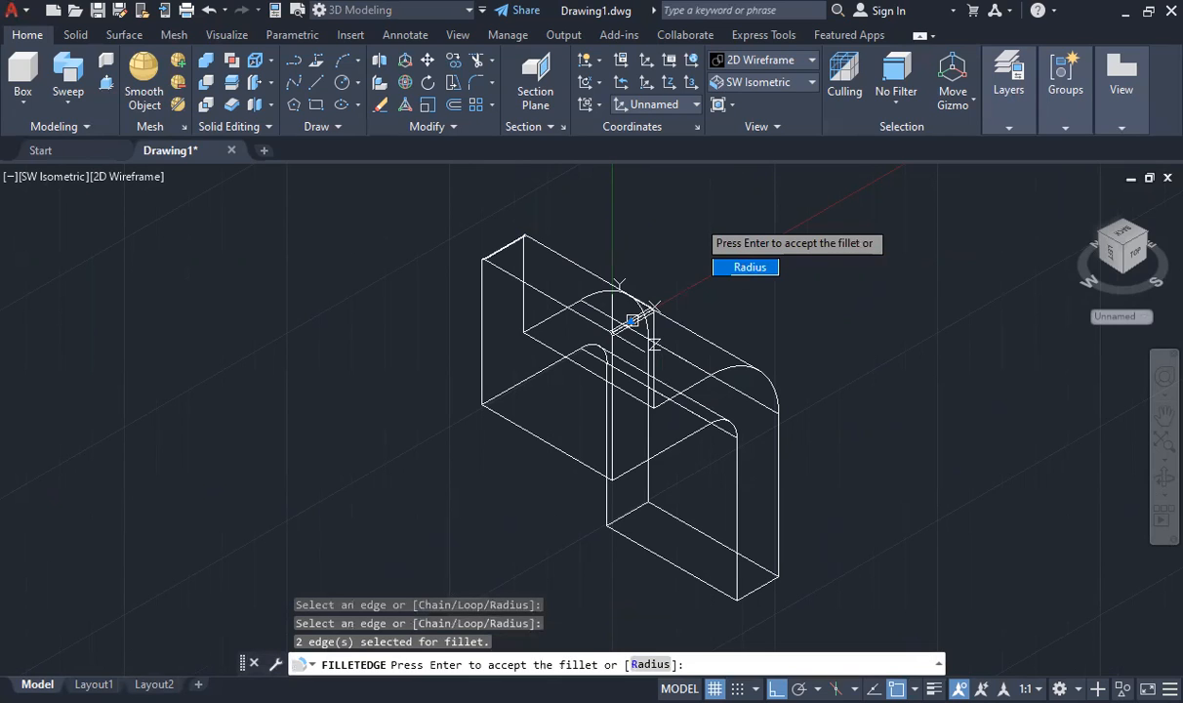
key(Return)
text(13)
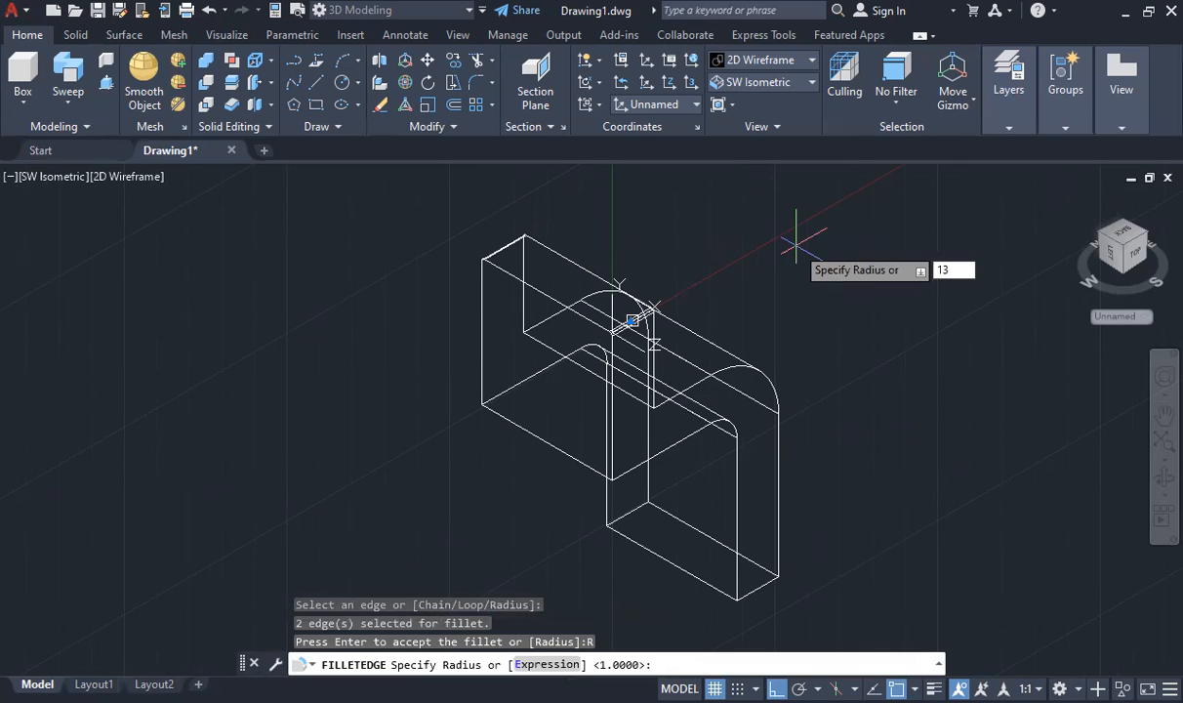
key(Return)
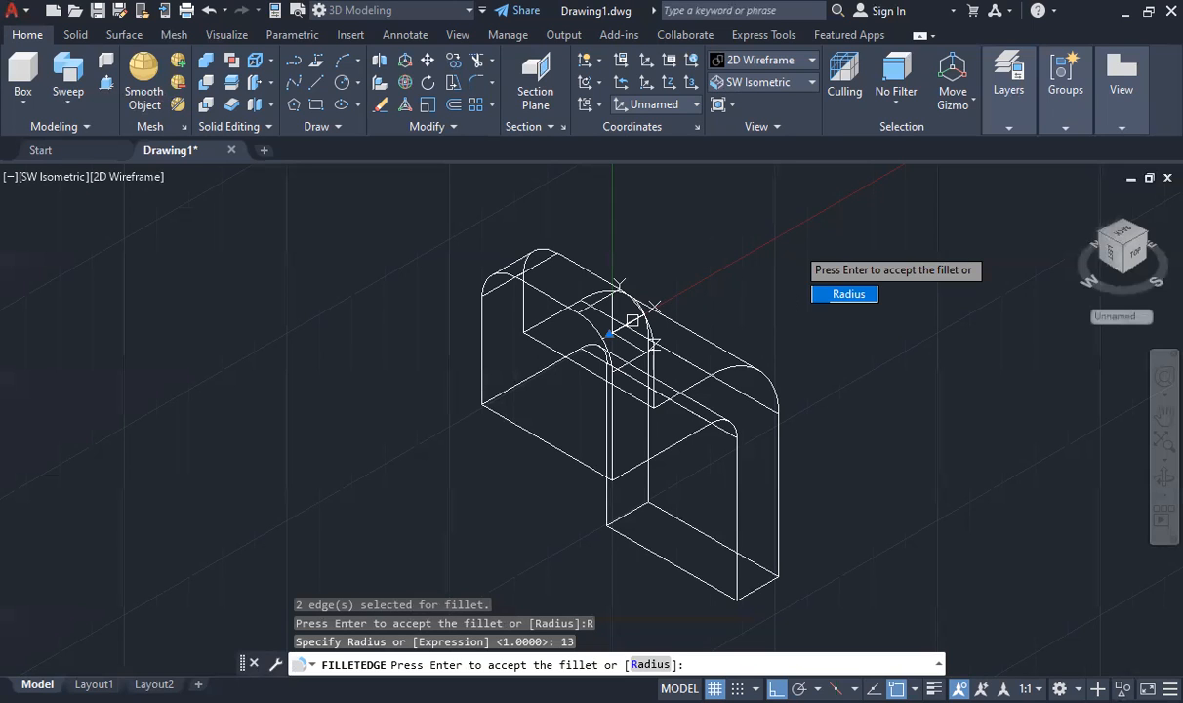
key(Escape)
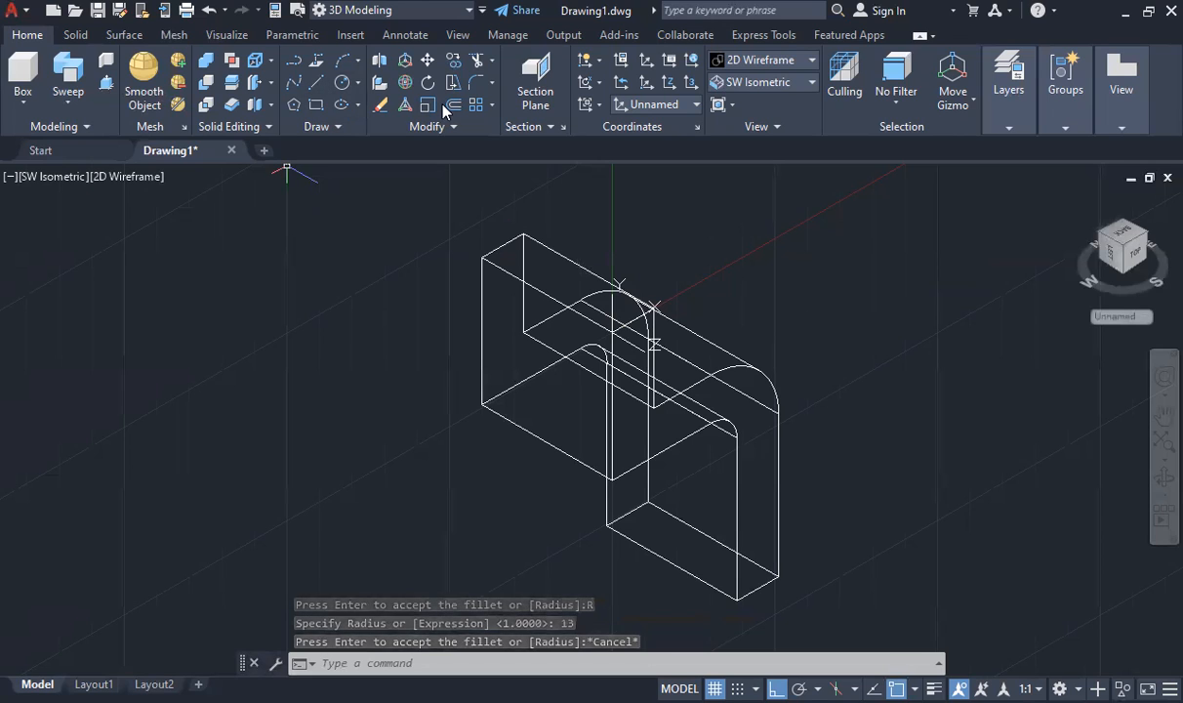
Step: Fillet the two short top edges of the swept arm's upper leg with a radius of 13 mm
text(FIL)
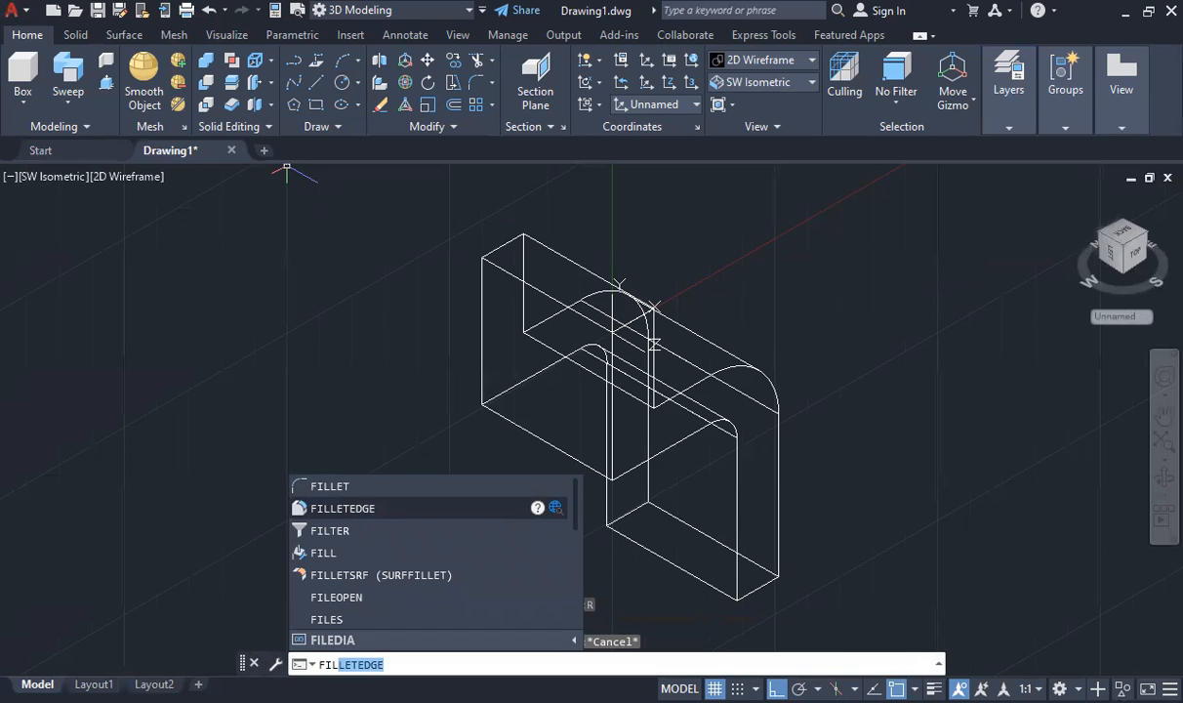
click(342, 507)
key(Return)
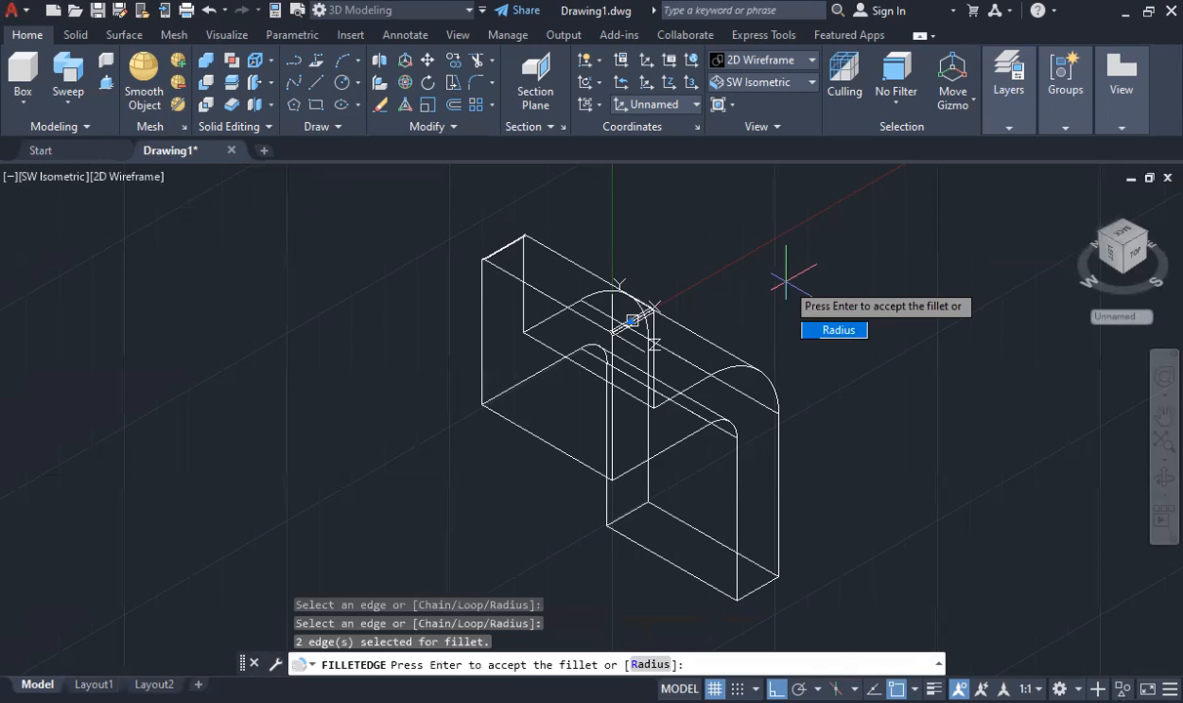
text(r)
key(Return)
text(13)
key(Return)
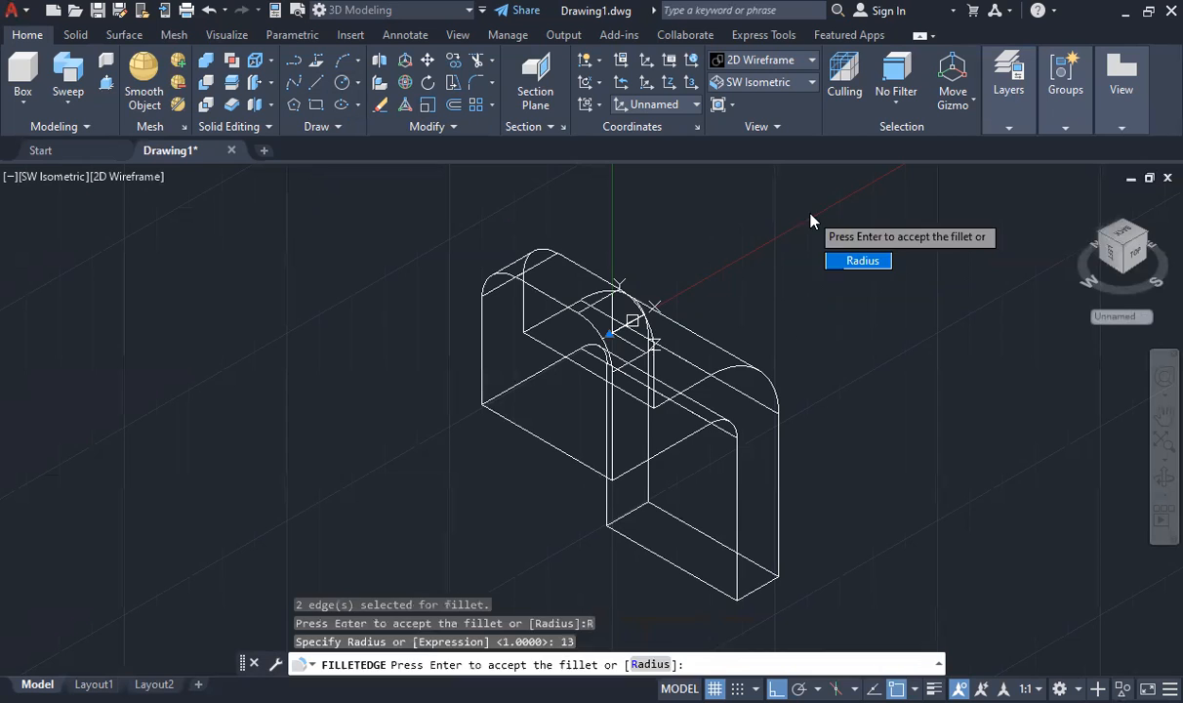
key(Return)
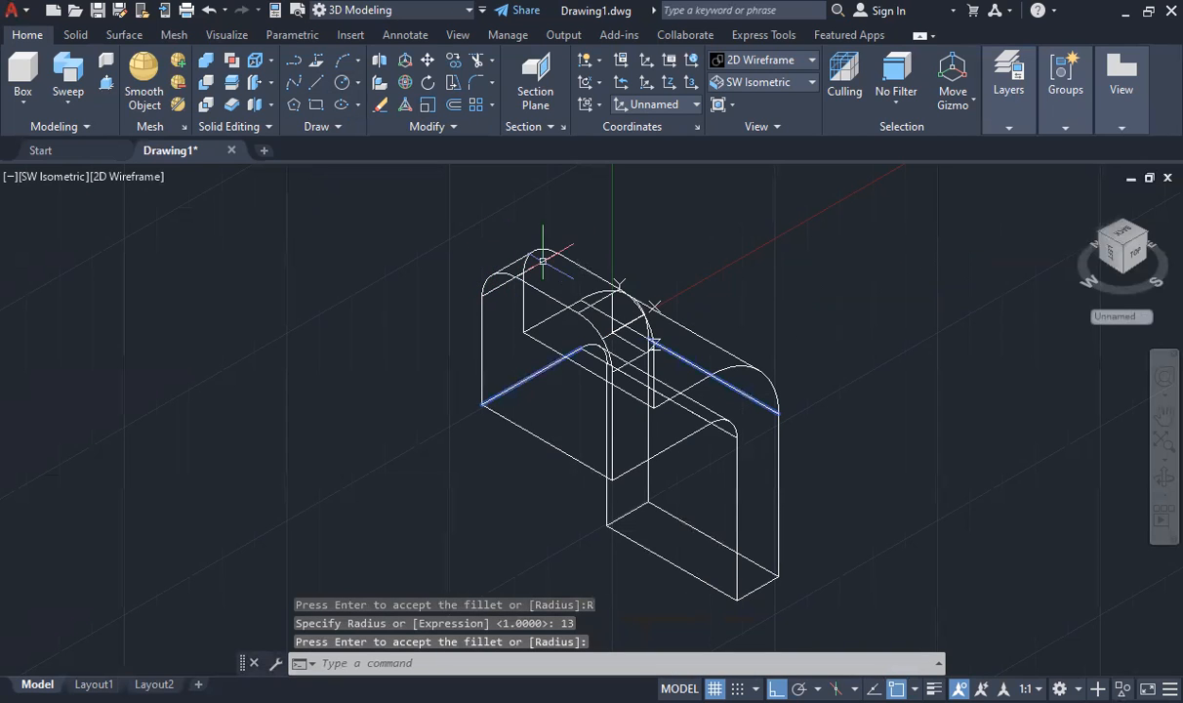
key(Escape)
Step: Try a 10 mm edge fillet on the inside corner between the arm's upper leg and middle section, and undo it
scroll(606, 271, up, 2)
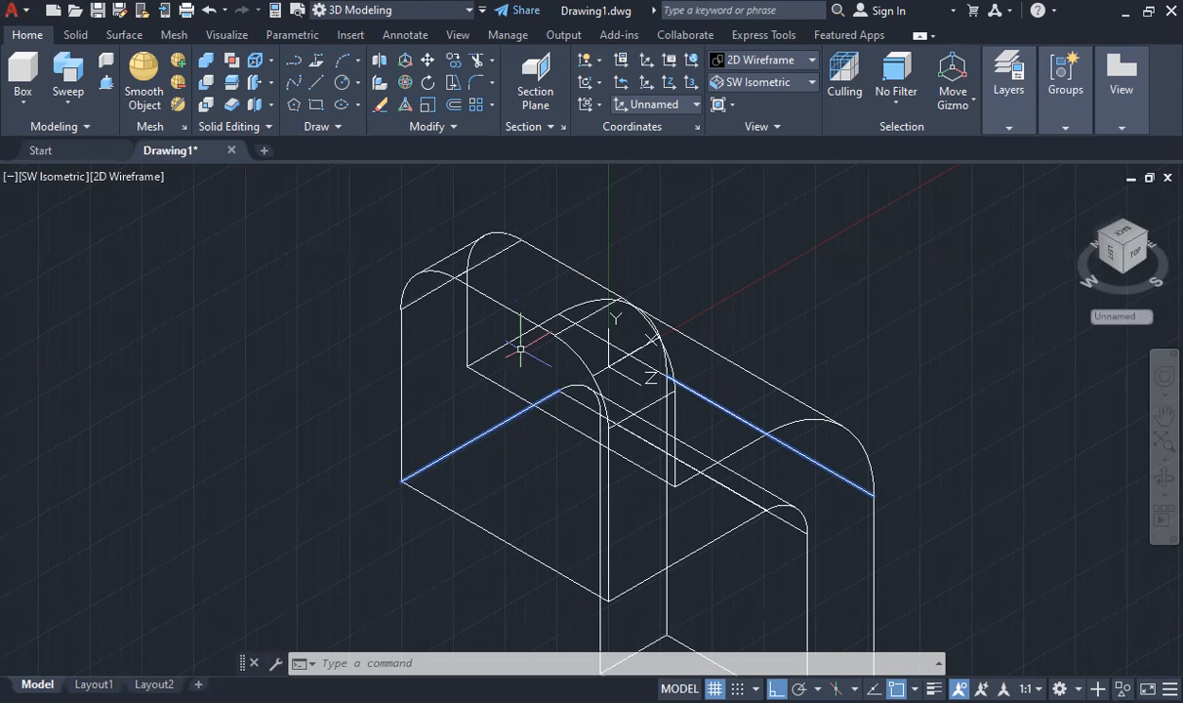
text(FILLET)
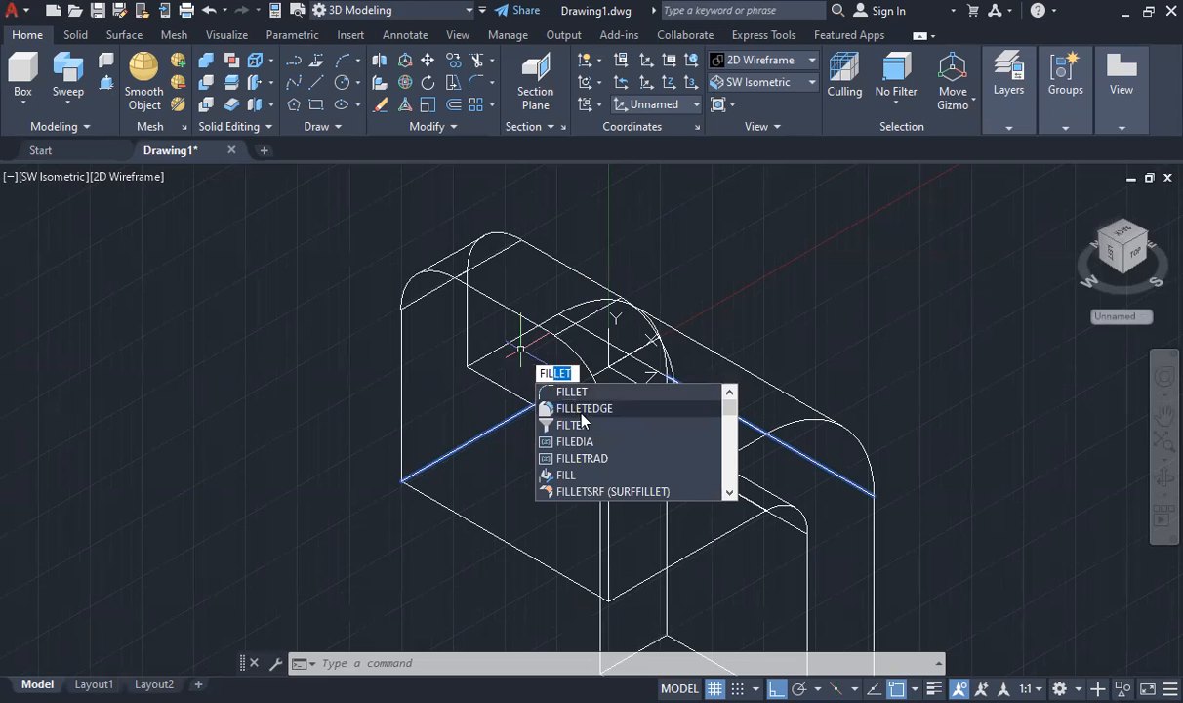
click(583, 408)
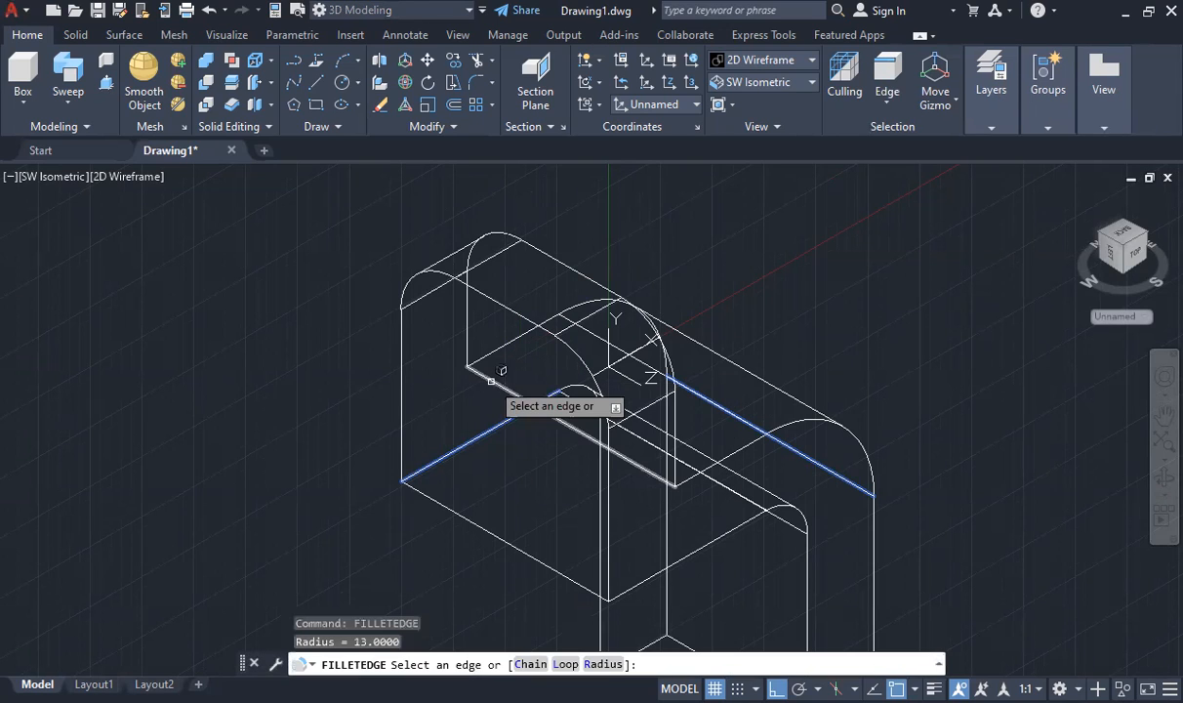
click(491, 380)
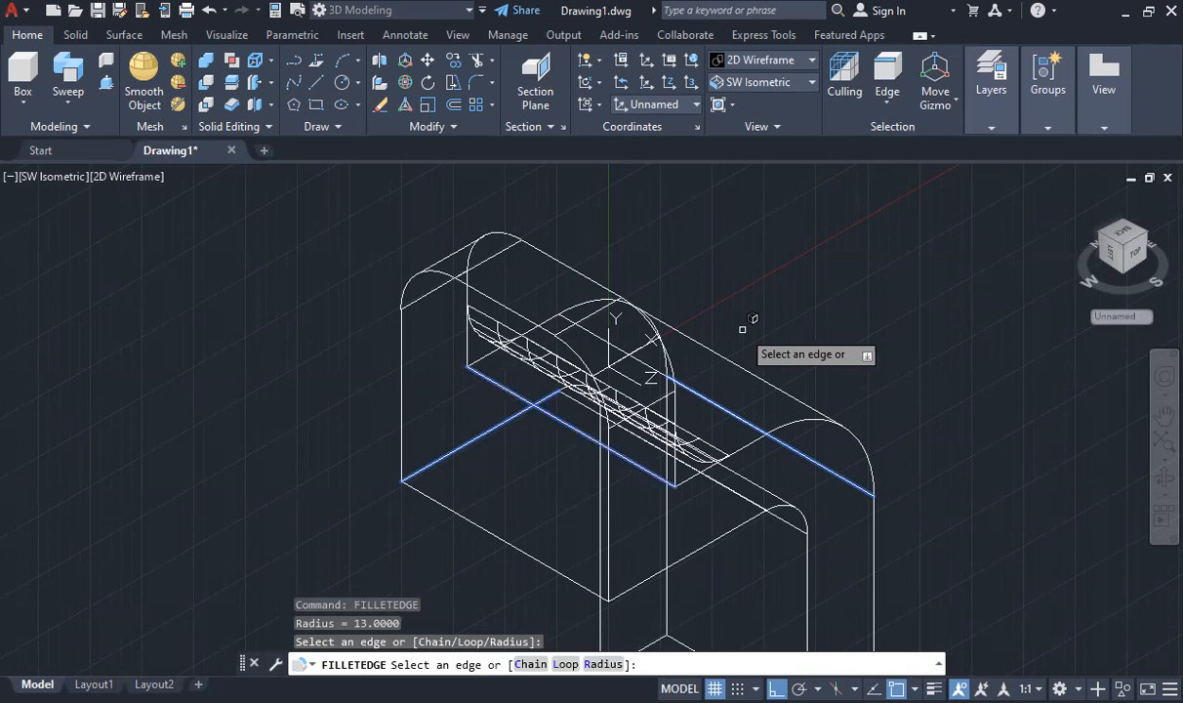
key(Return)
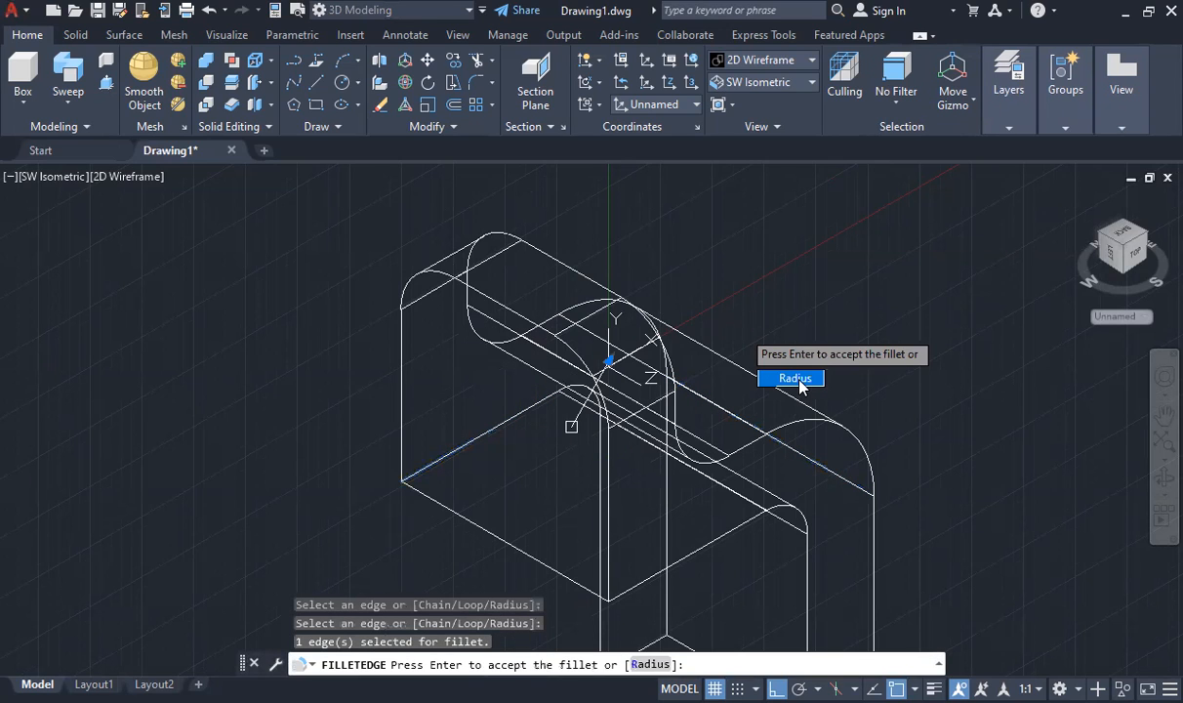
text(r)
key(Return)
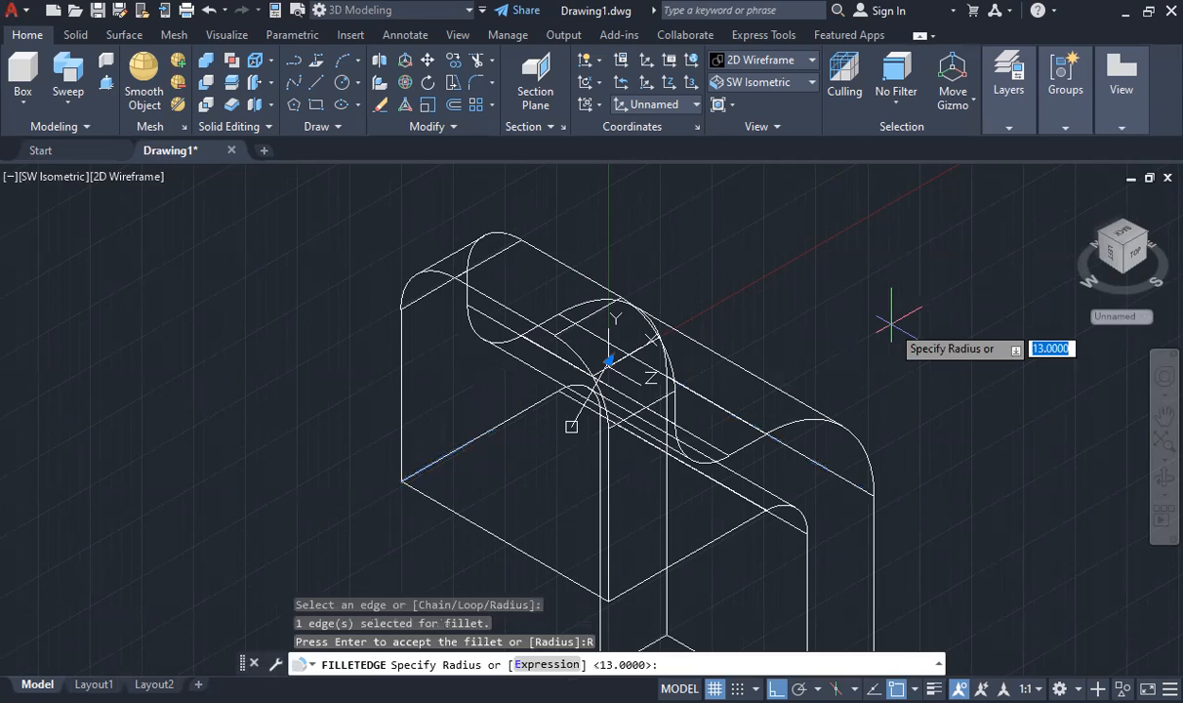
text(10)
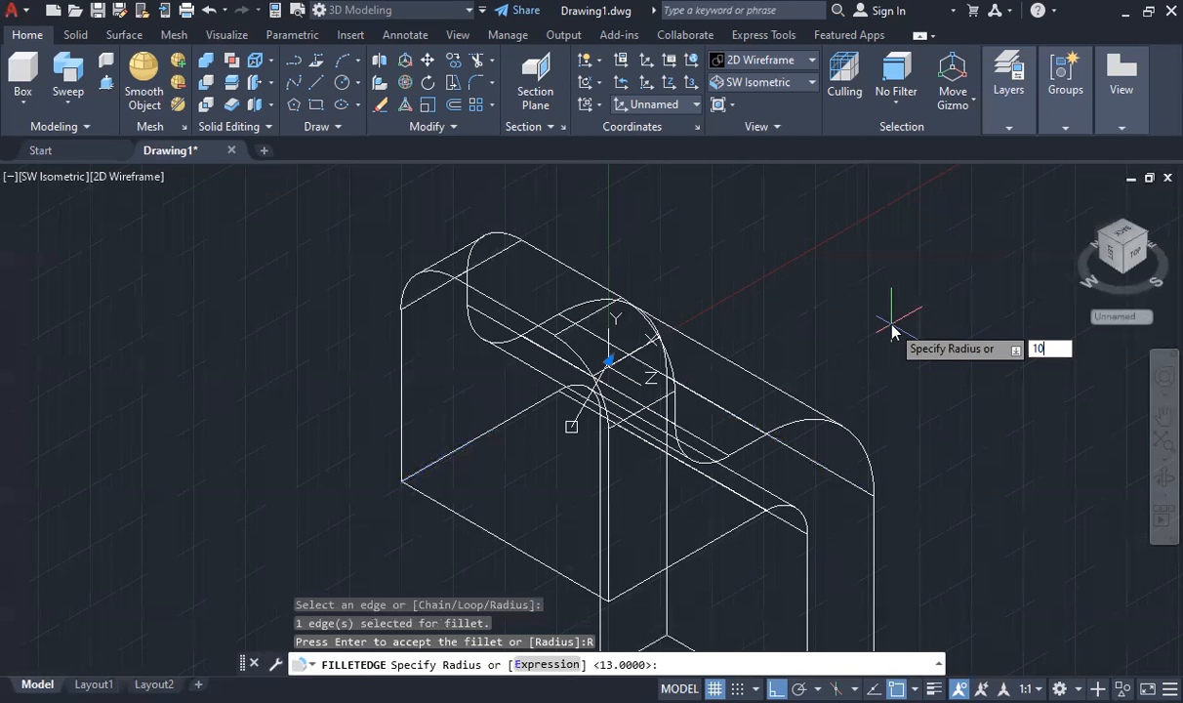
key(Return)
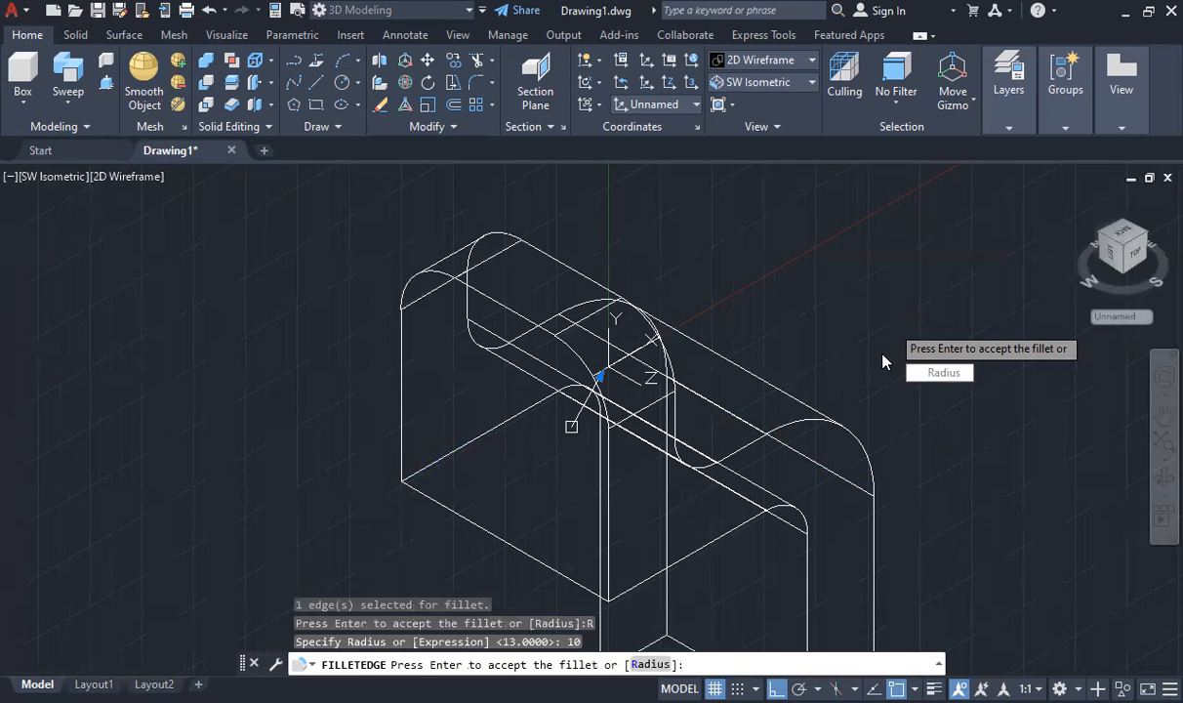
key(Return)
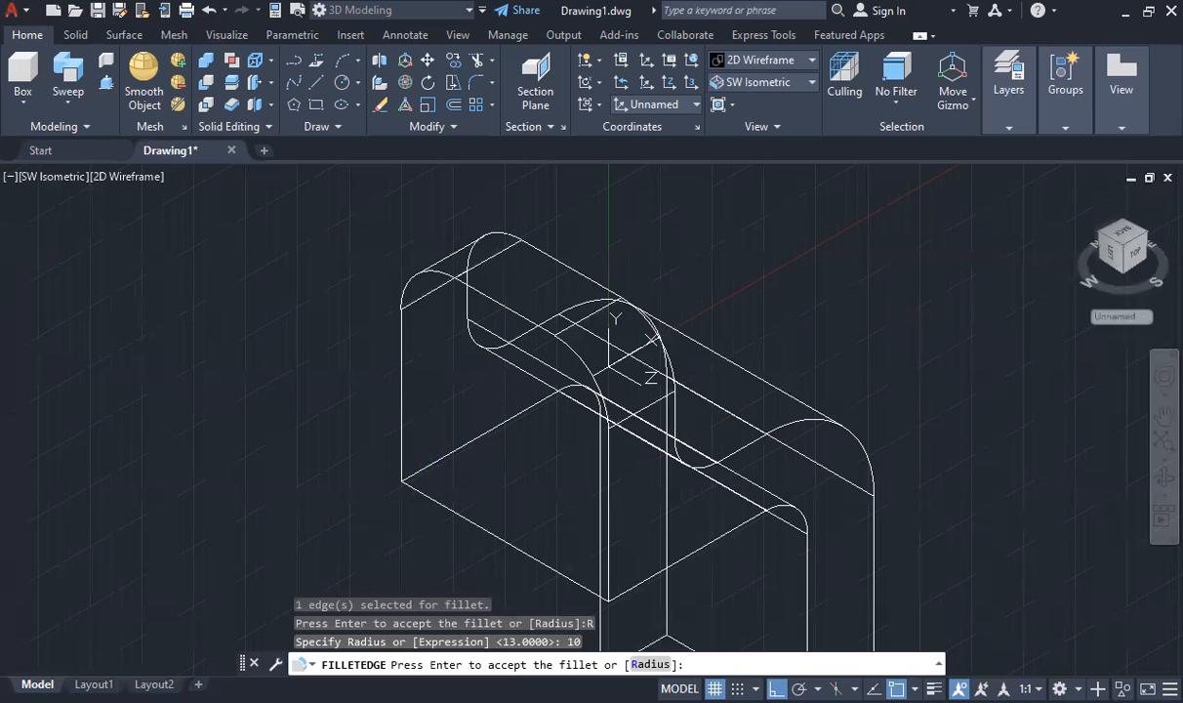
key(ctrl+z)
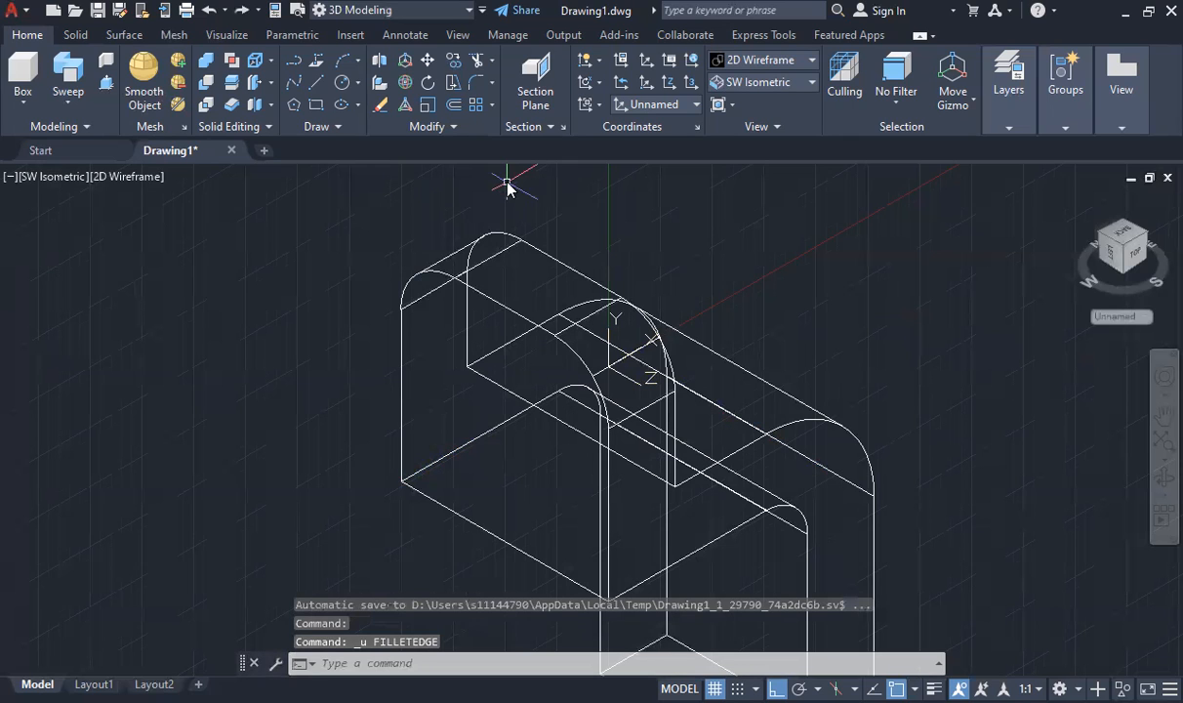
Step: Fillet the sharp inside corner edge between the arm's upper leg and middle section with a radius of 10 mm
text(FILL)
key(Down)
key(Down)
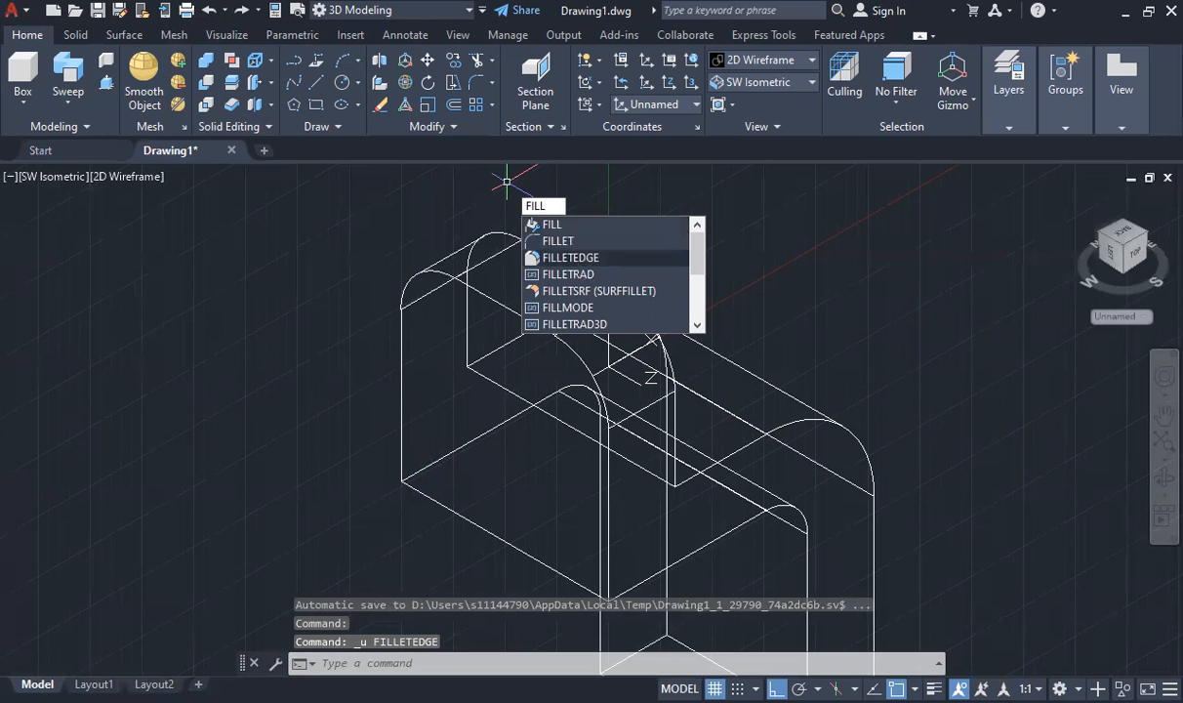
key(Return)
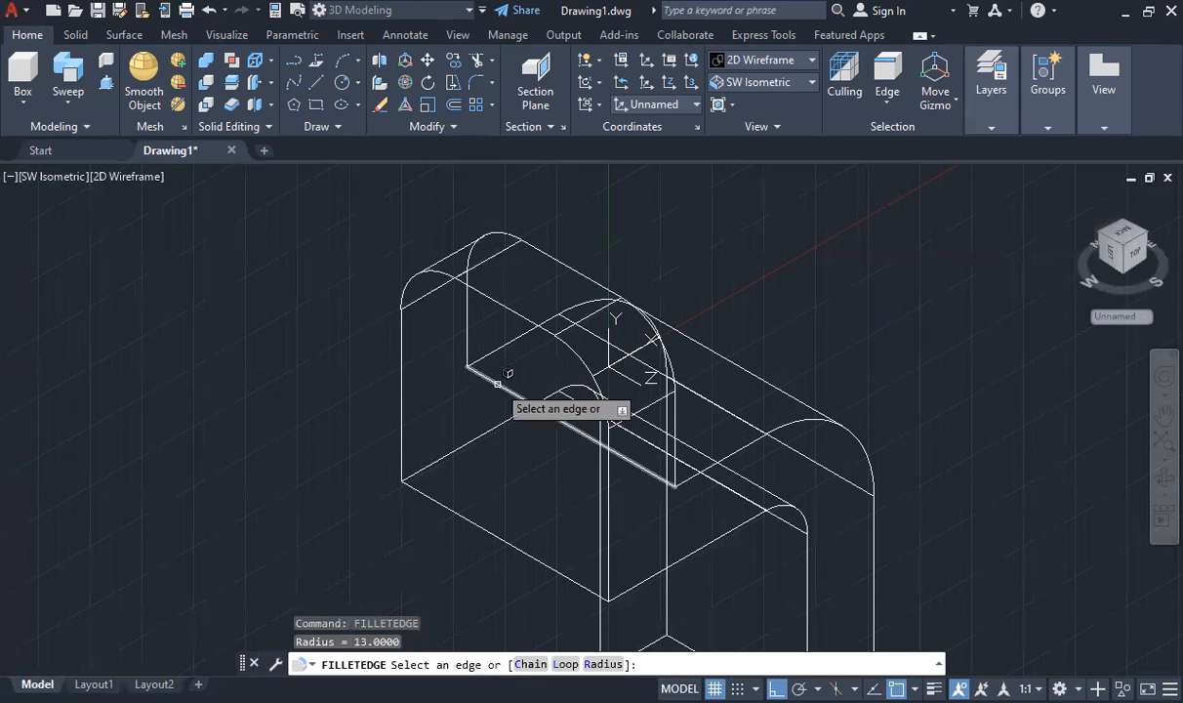
click(496, 385)
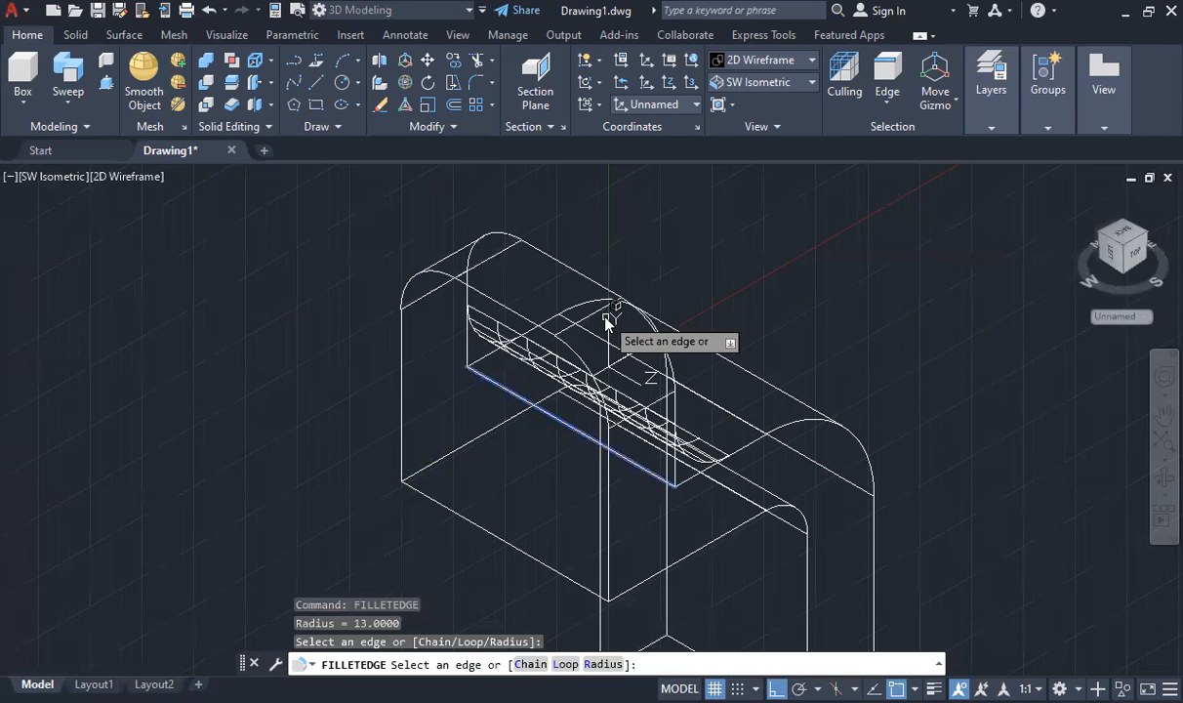
key(Return)
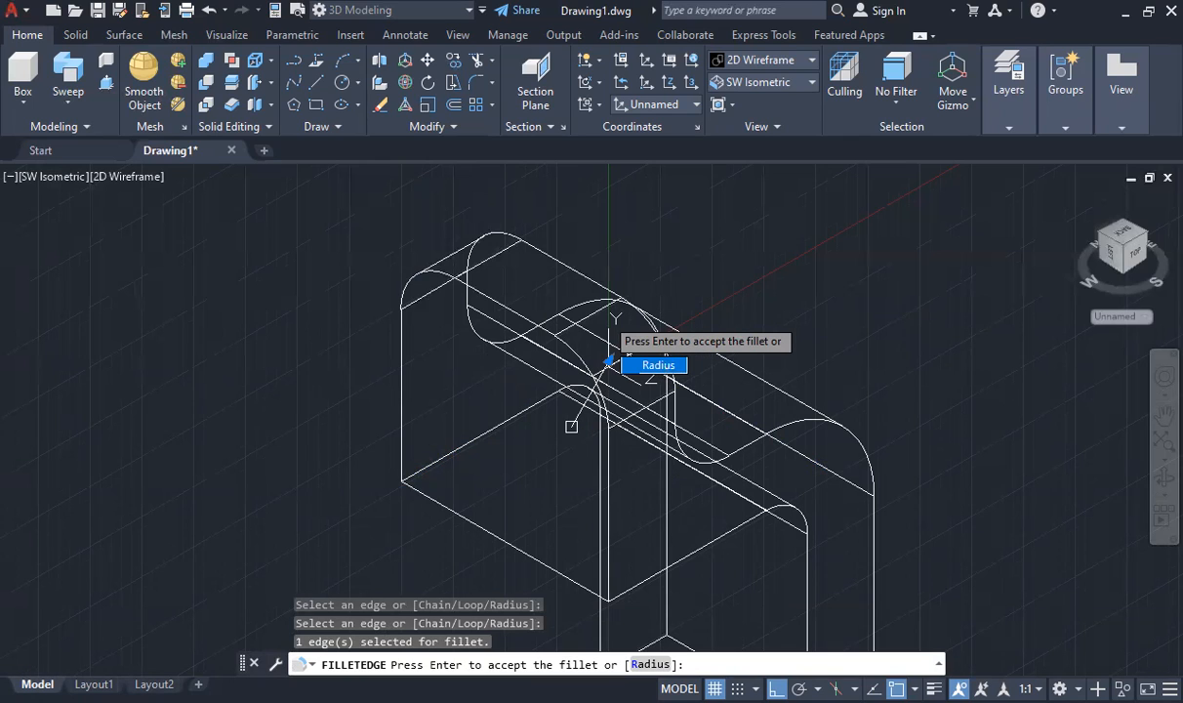
click(652, 366)
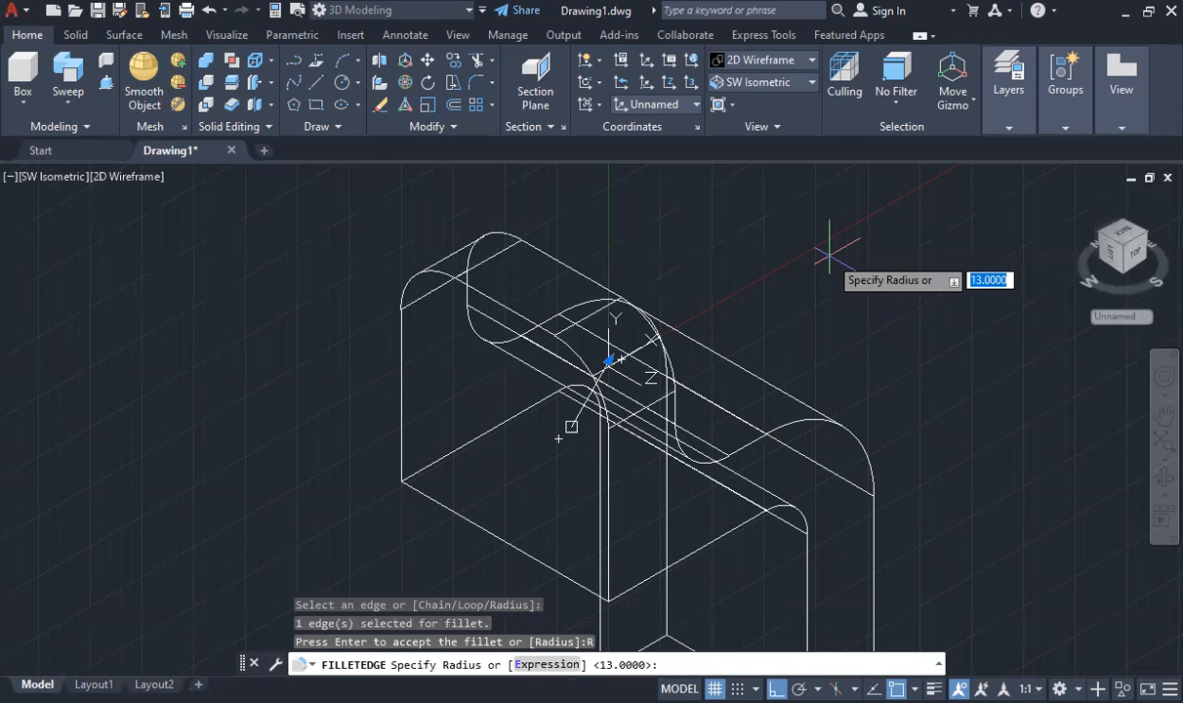
text(10)
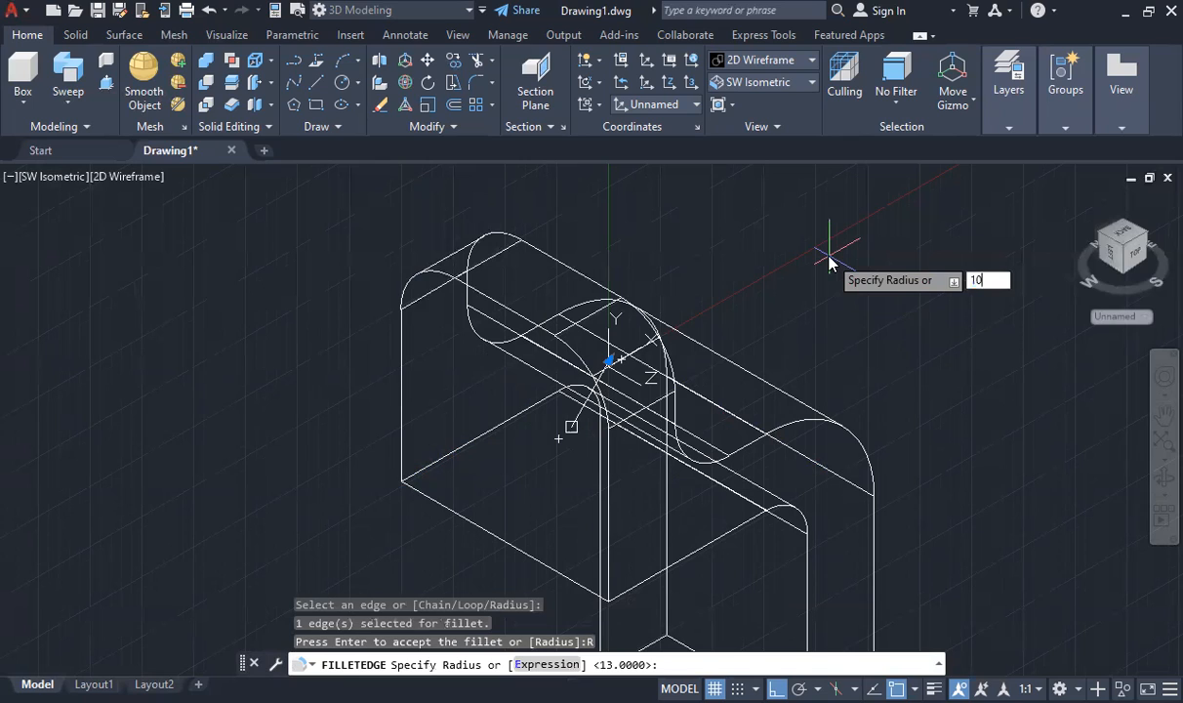
key(Return)
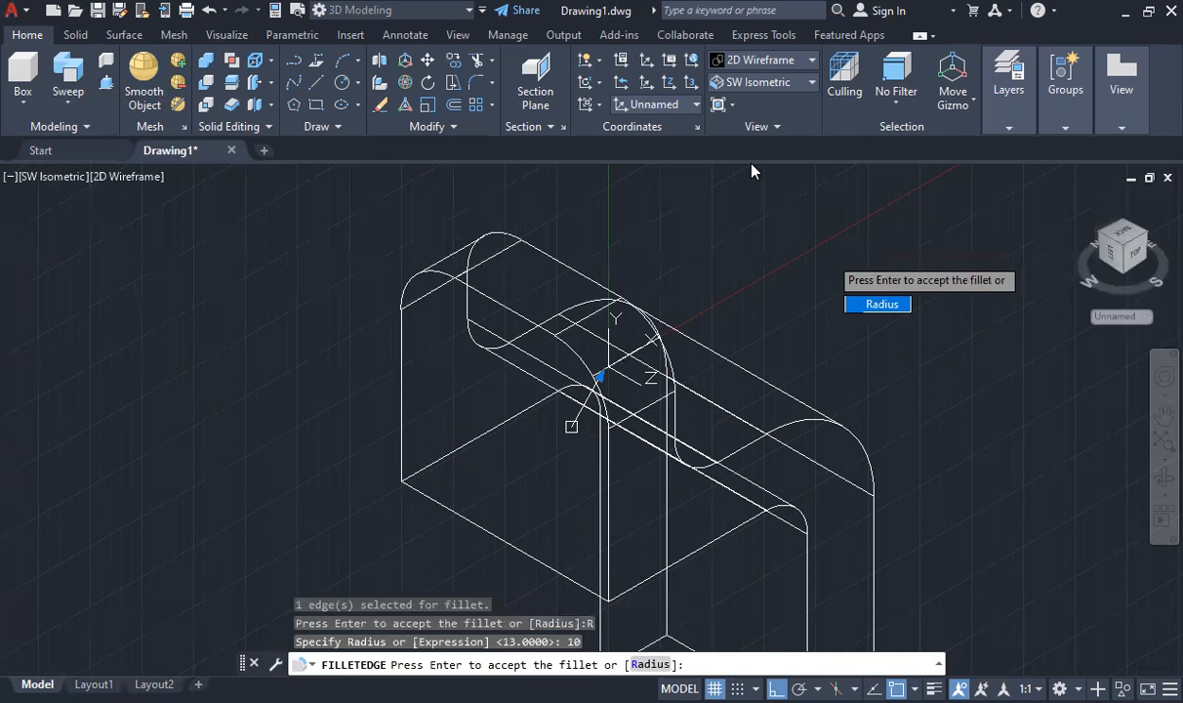
key(Return)
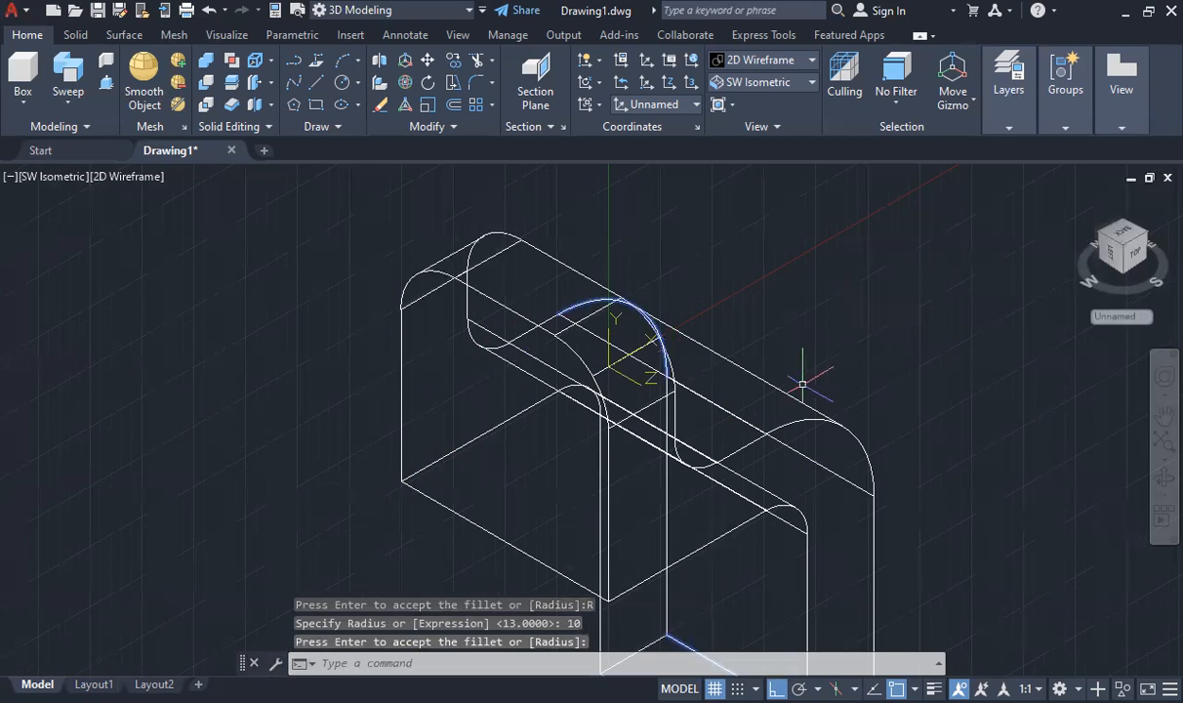
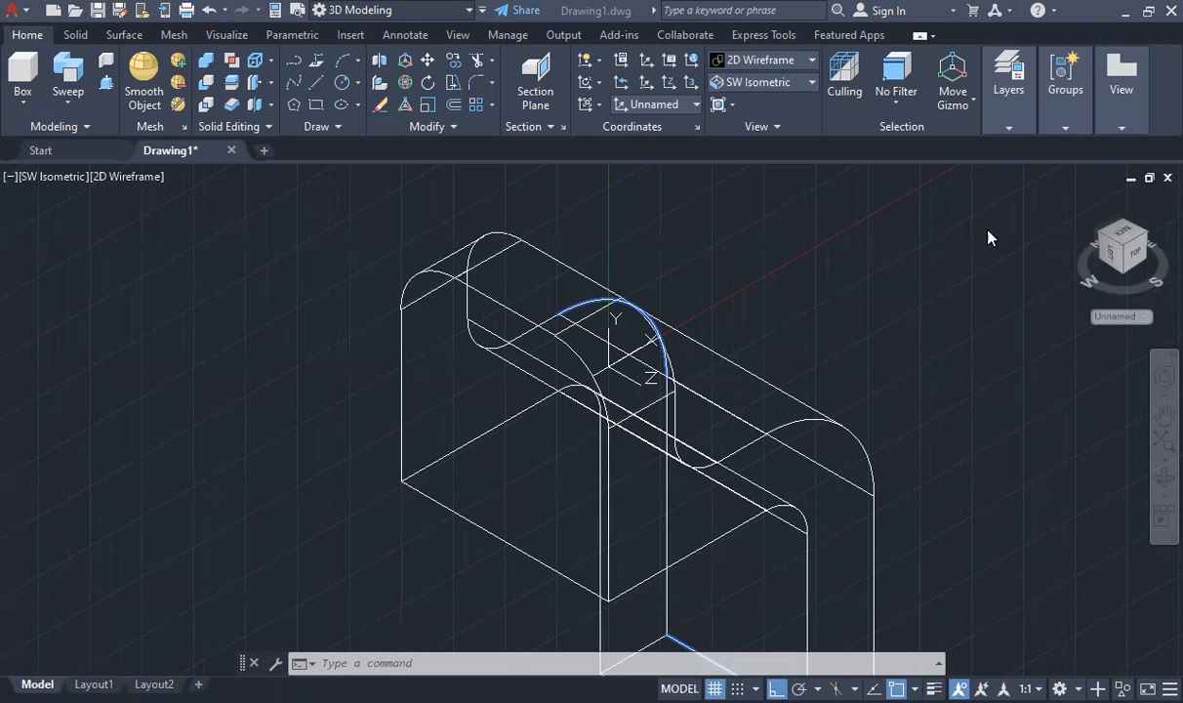
Step: Examine the filleted arm's rounded edges and bends from several viewing angles
mouse_move(762, 360)
shift+middle_down()
mouse_move(634, 296)
mouse_move(467, 313)
mouse_move(504, 408)
mouse_move(758, 262)
mouse_move(860, 431)
mouse_move(663, 393)
mouse_move(727, 318)
mouse_move(787, 375)
mouse_move(689, 335)
mouse_move(747, 298)
mouse_move(739, 363)
shift+middle_up()
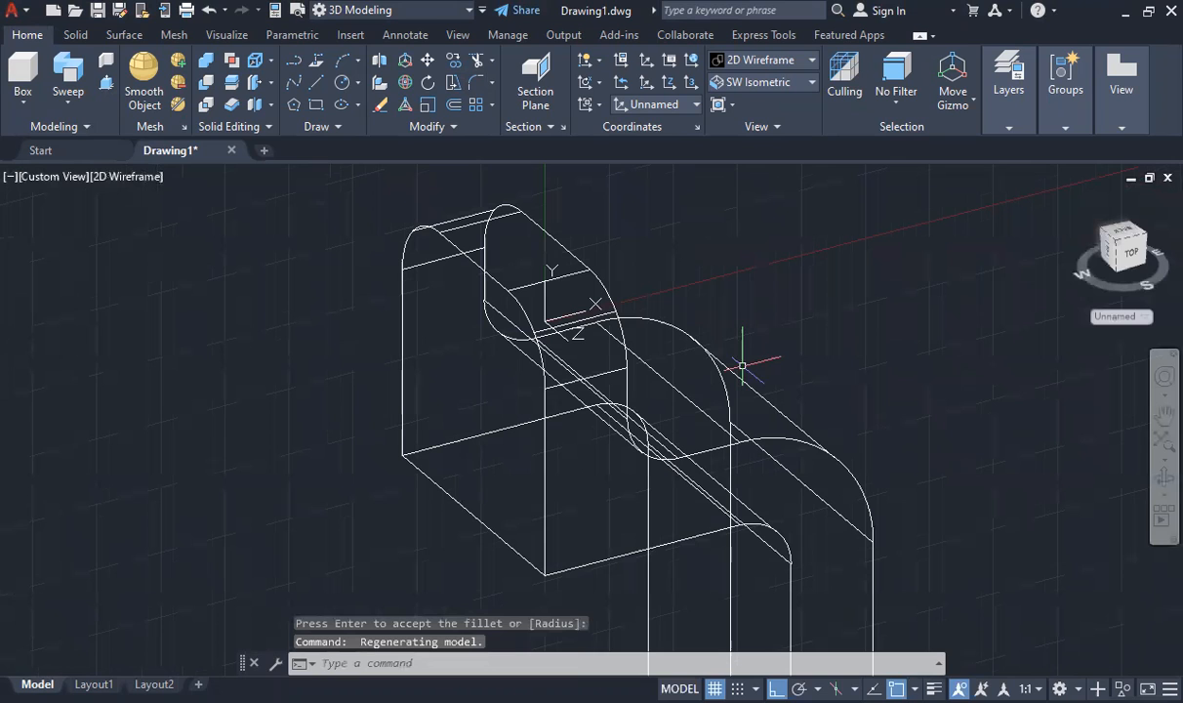
shift+middle_drag(806, 264, 835, 262)
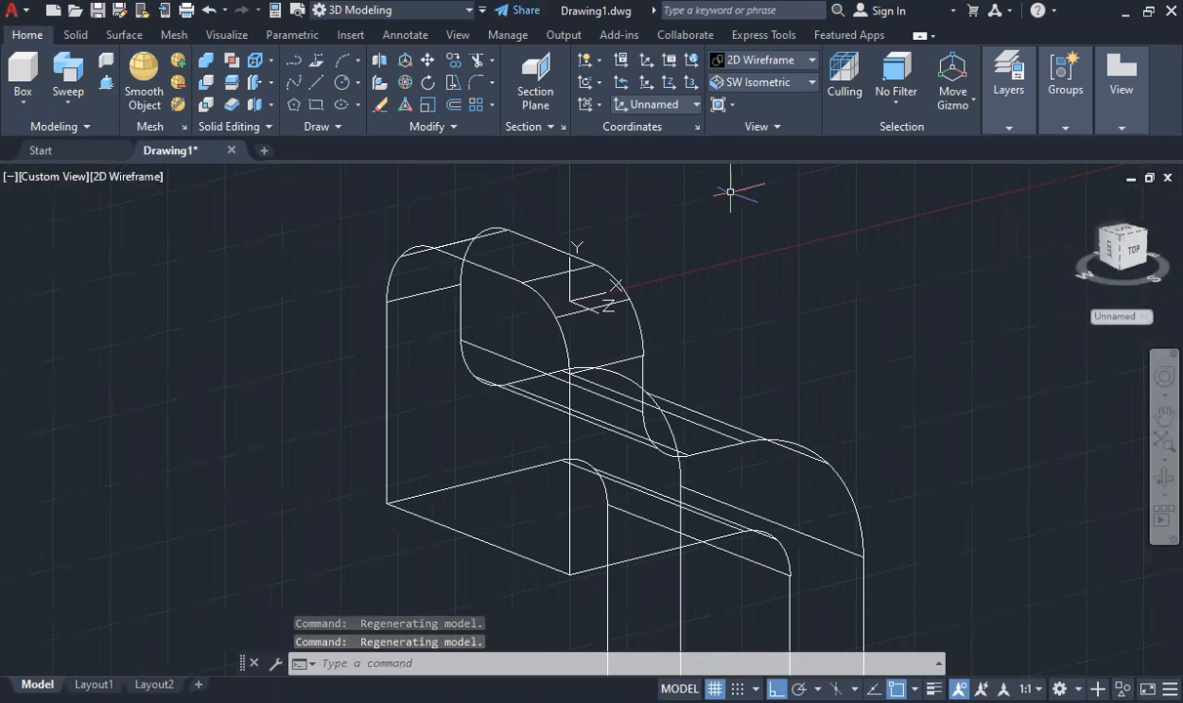
shift+middle_drag(824, 344, 678, 333)
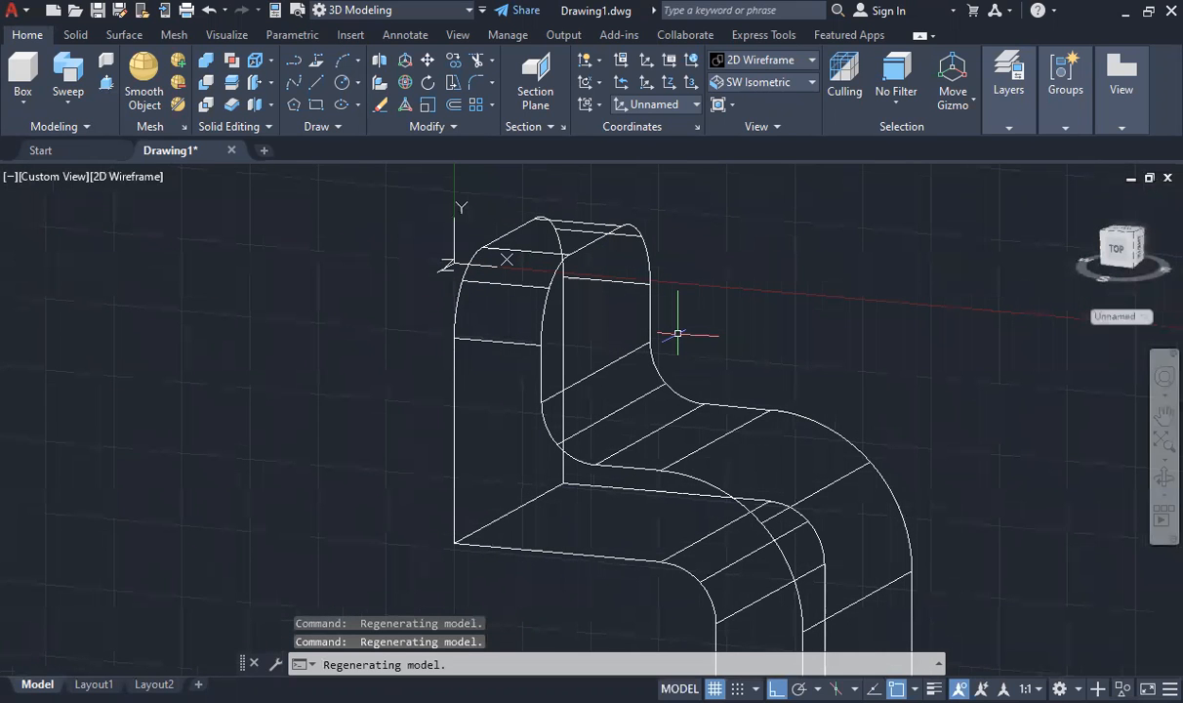
scroll(466, 383, down, 3)
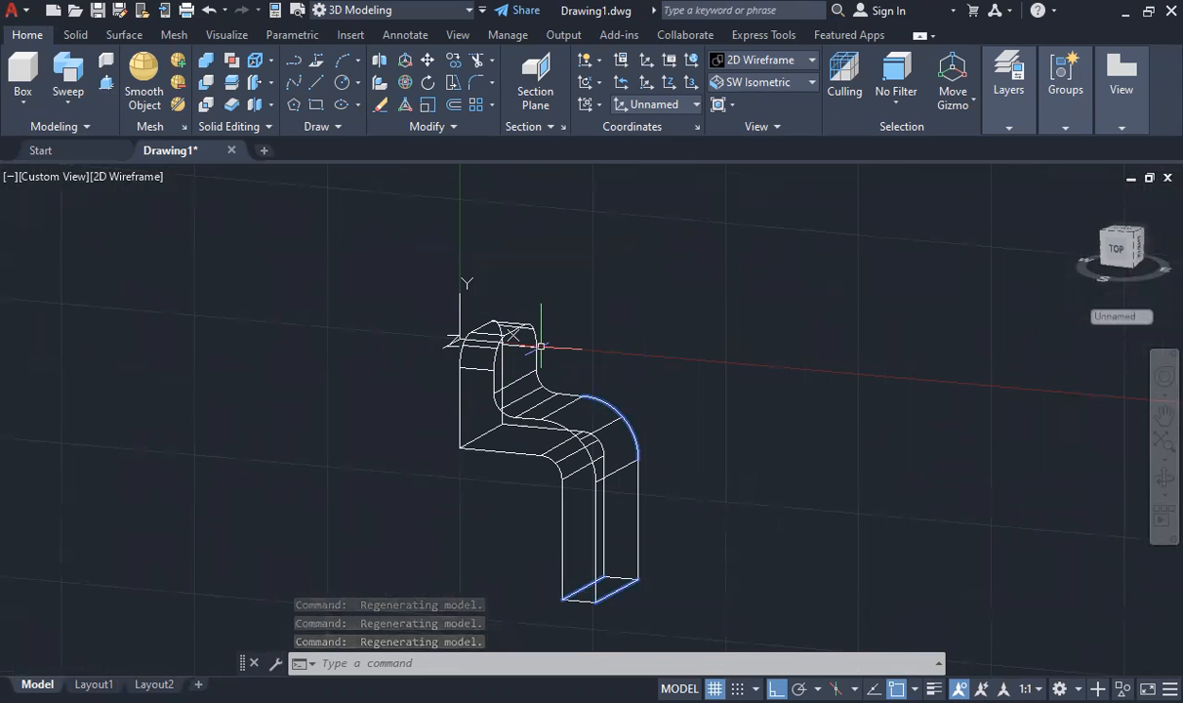
click(1140, 246)
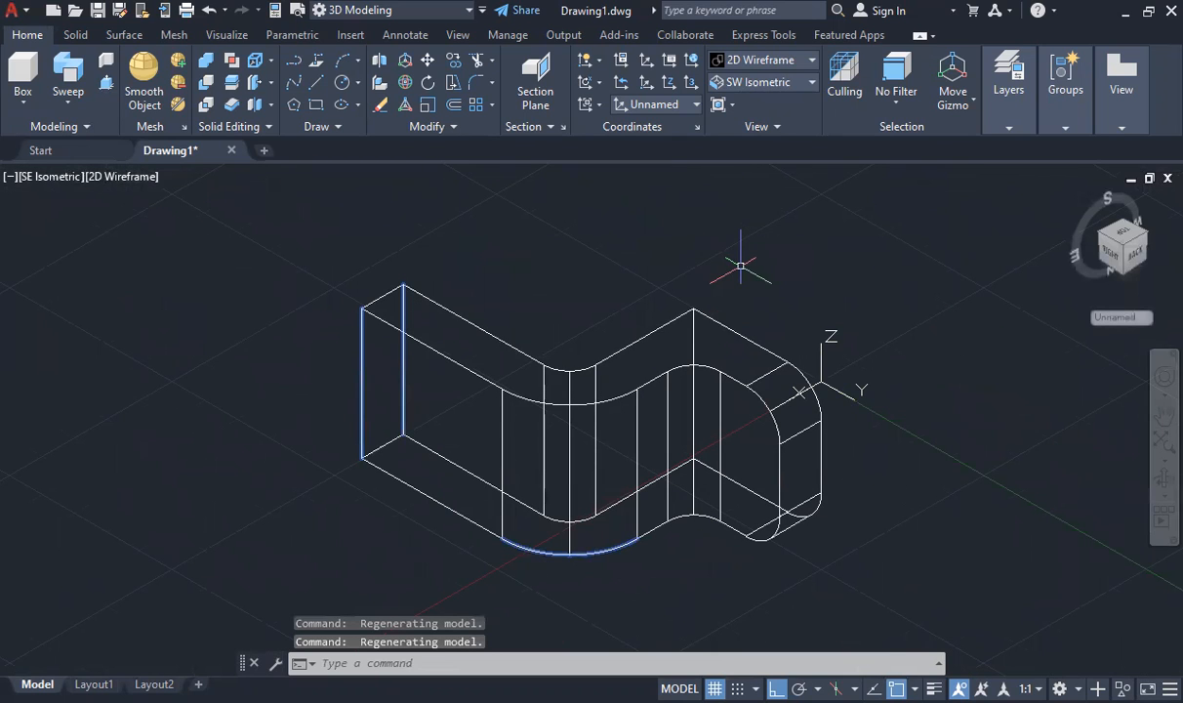
key(ctrl+z)
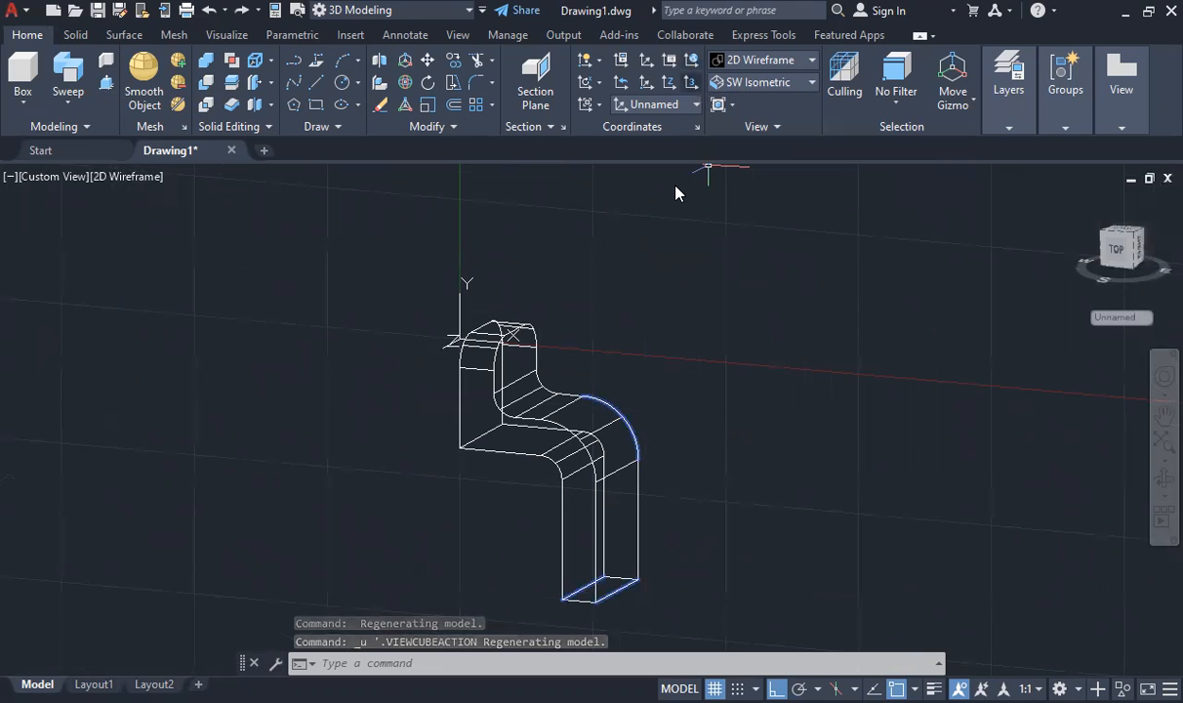
Step: Restore the World coordinate system and set the view to SW Isometric
click(689, 62)
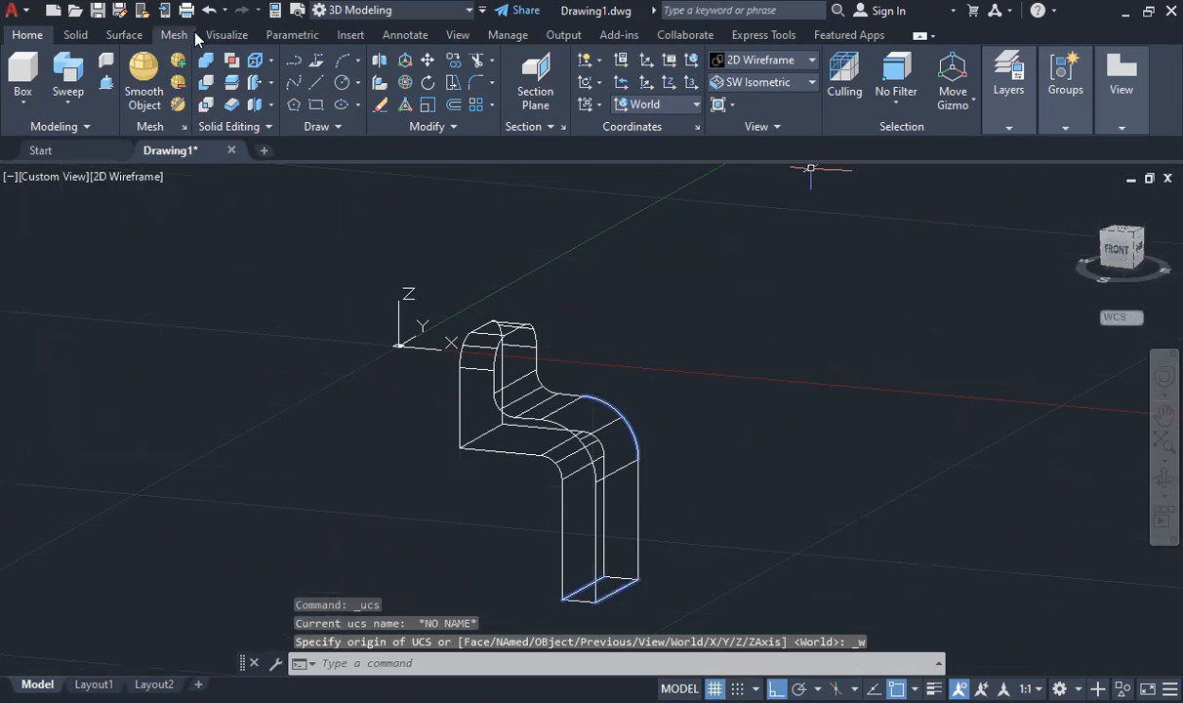
click(456, 34)
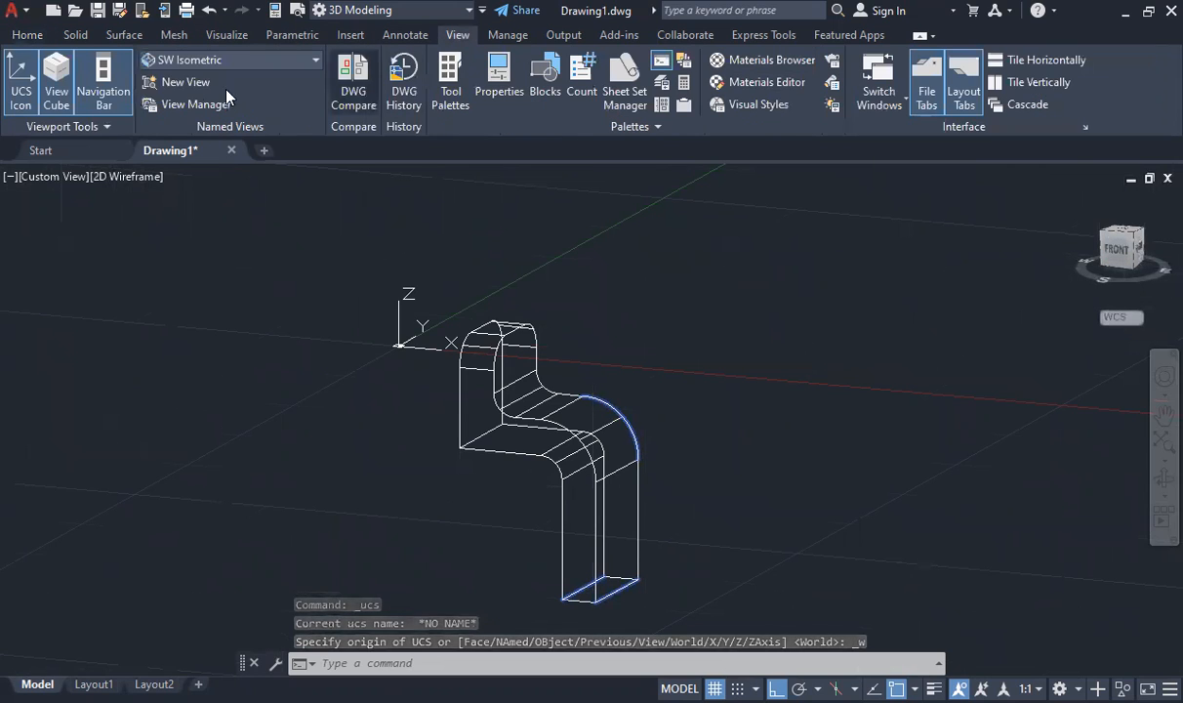
click(177, 61)
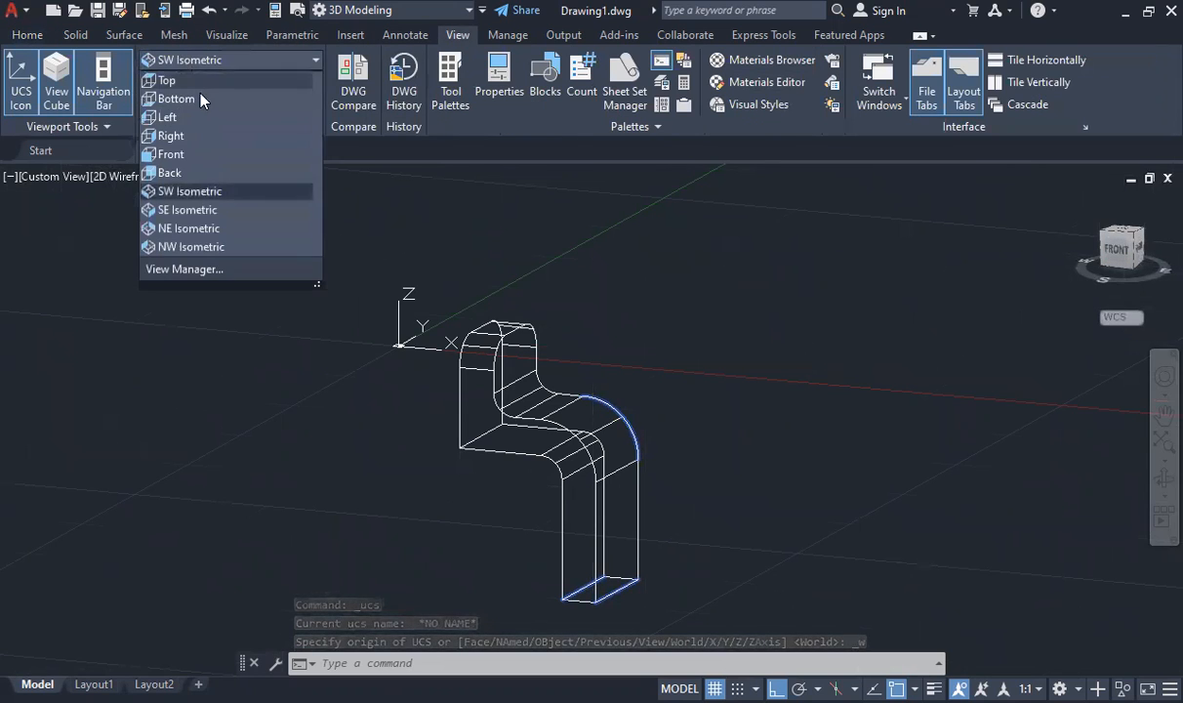
click(188, 192)
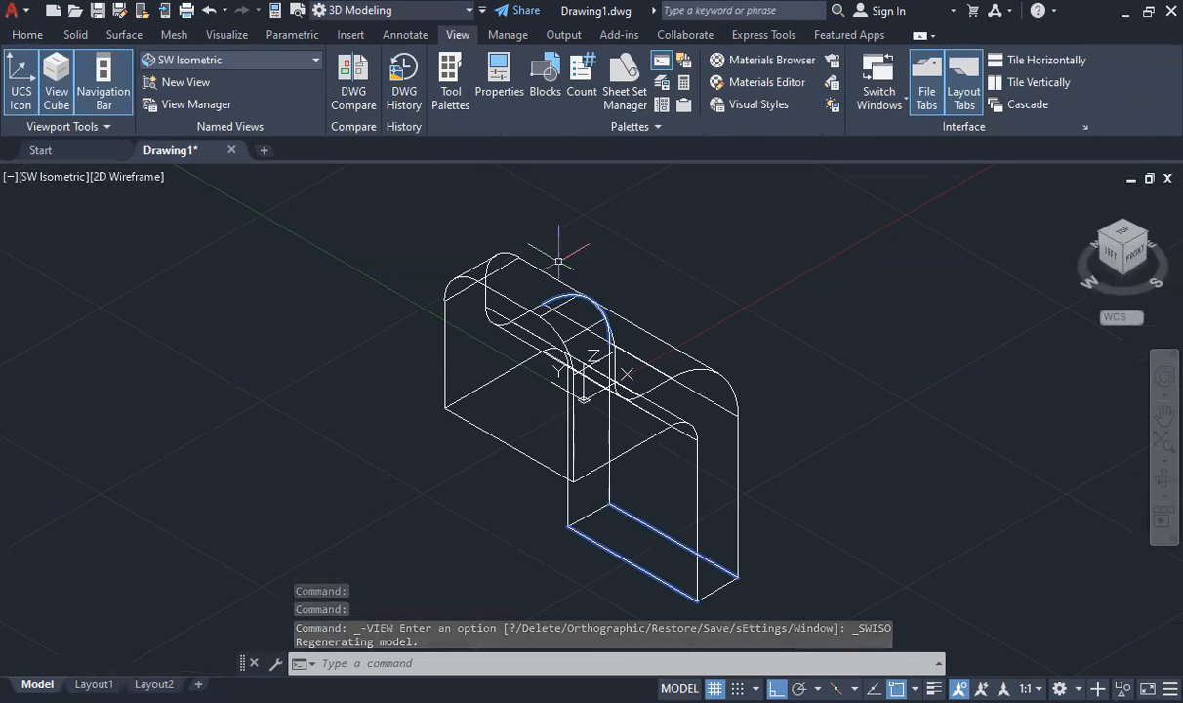
click(30, 39)
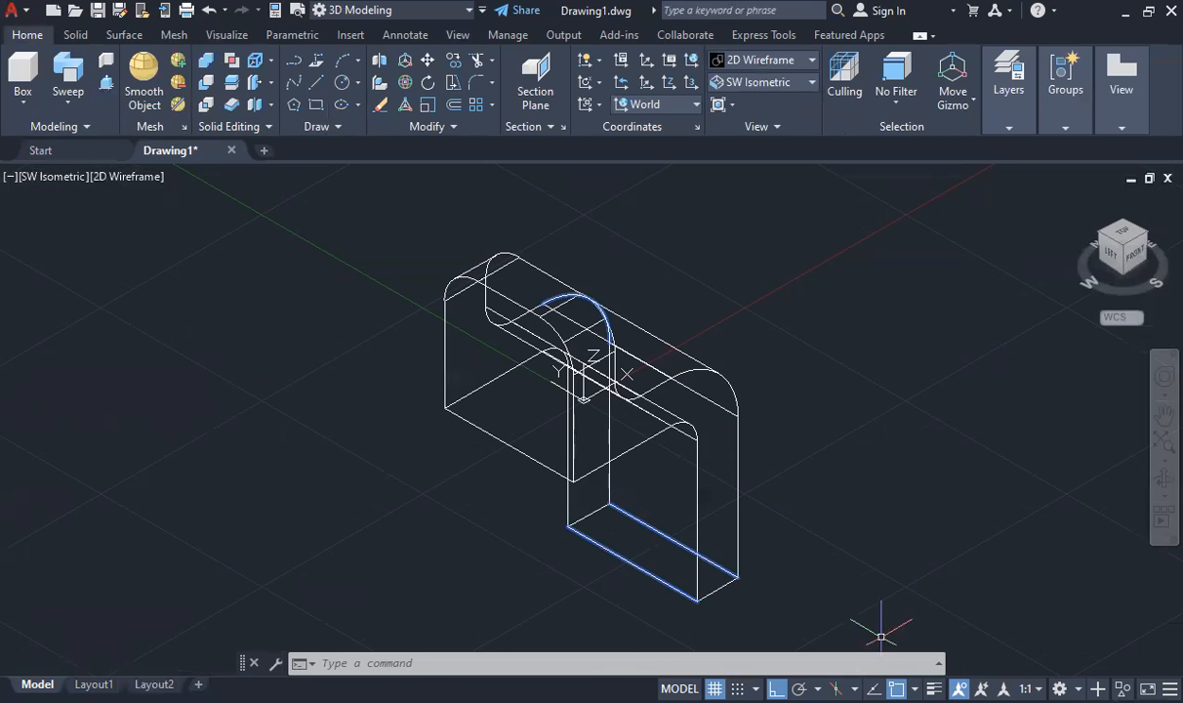
Step: Examine the arm in the Shades of Gray visual style, and return the display to 2D Wireframe
scroll(547, 397, down, 1)
scroll(549, 459, up, 1)
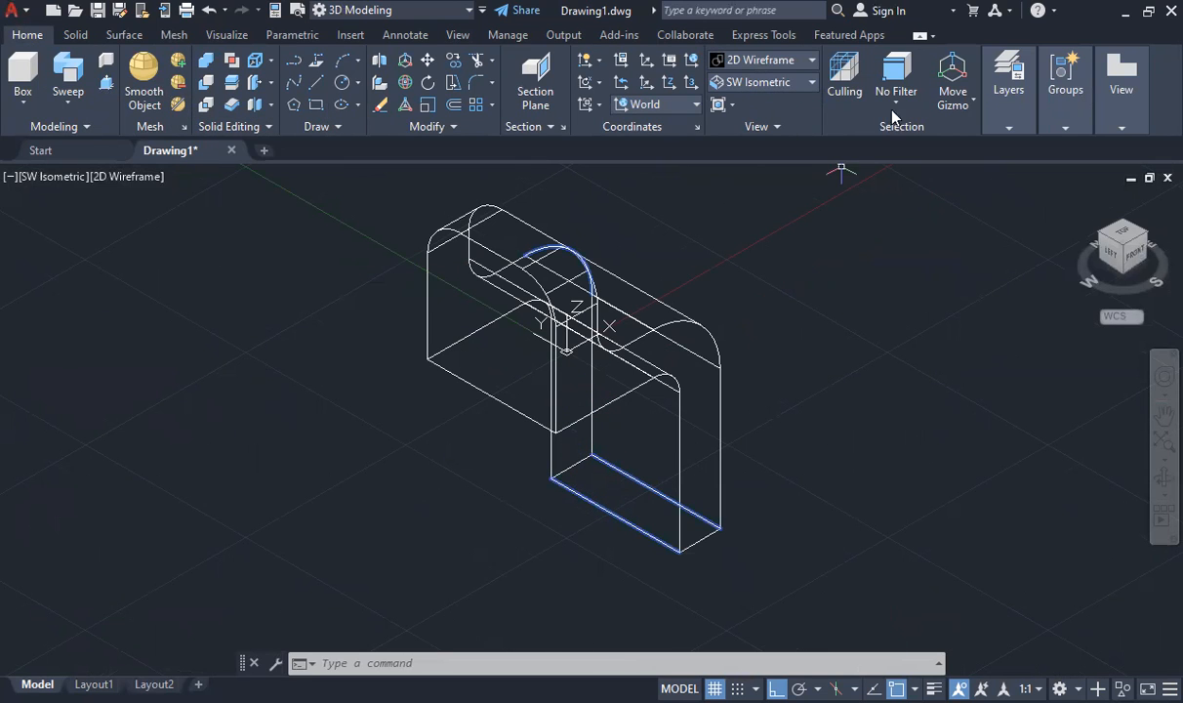
click(752, 61)
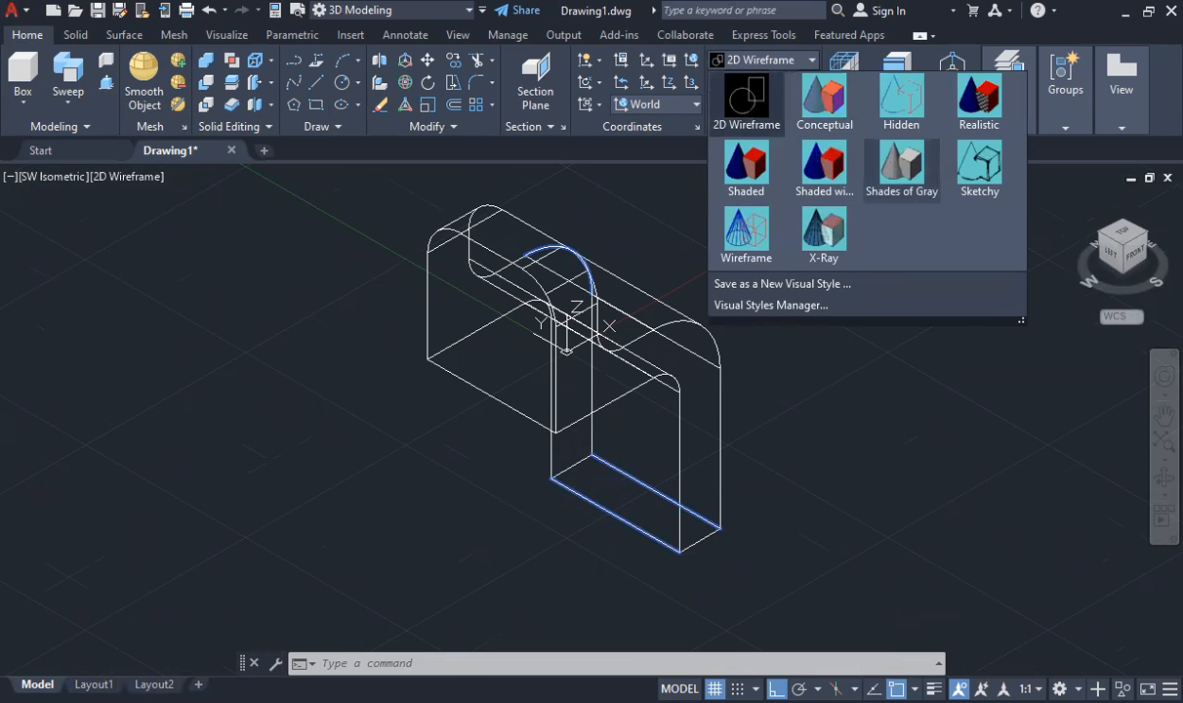
click(901, 168)
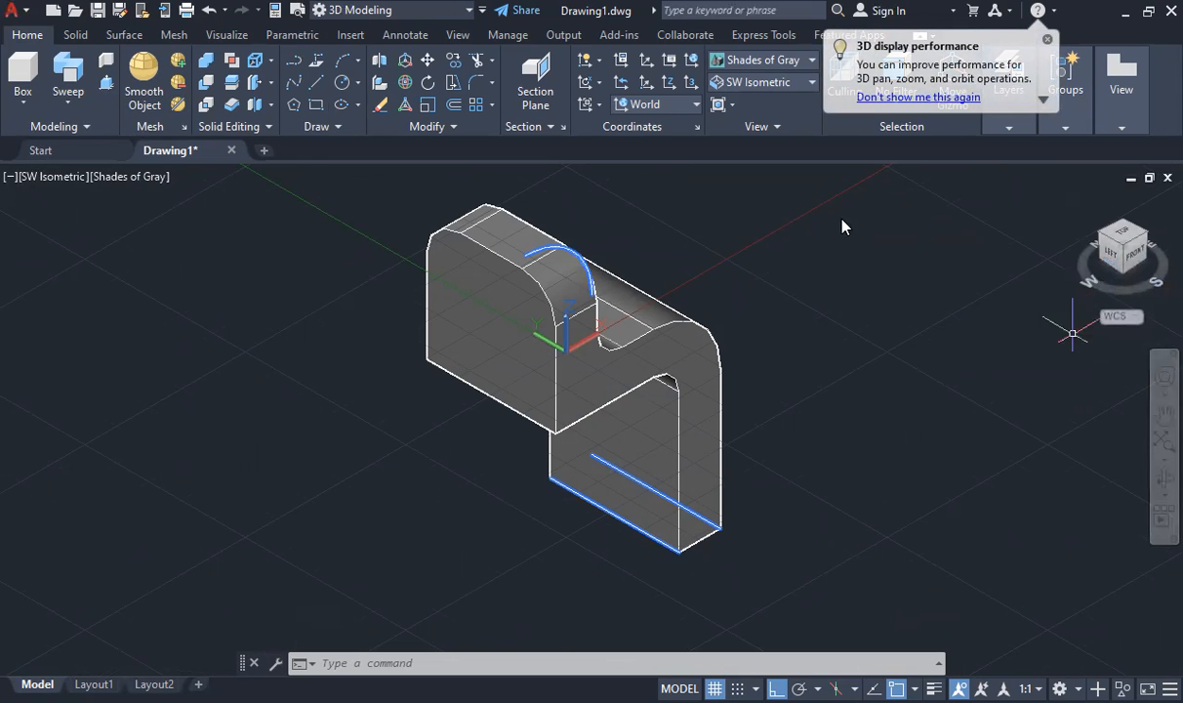
key(Escape)
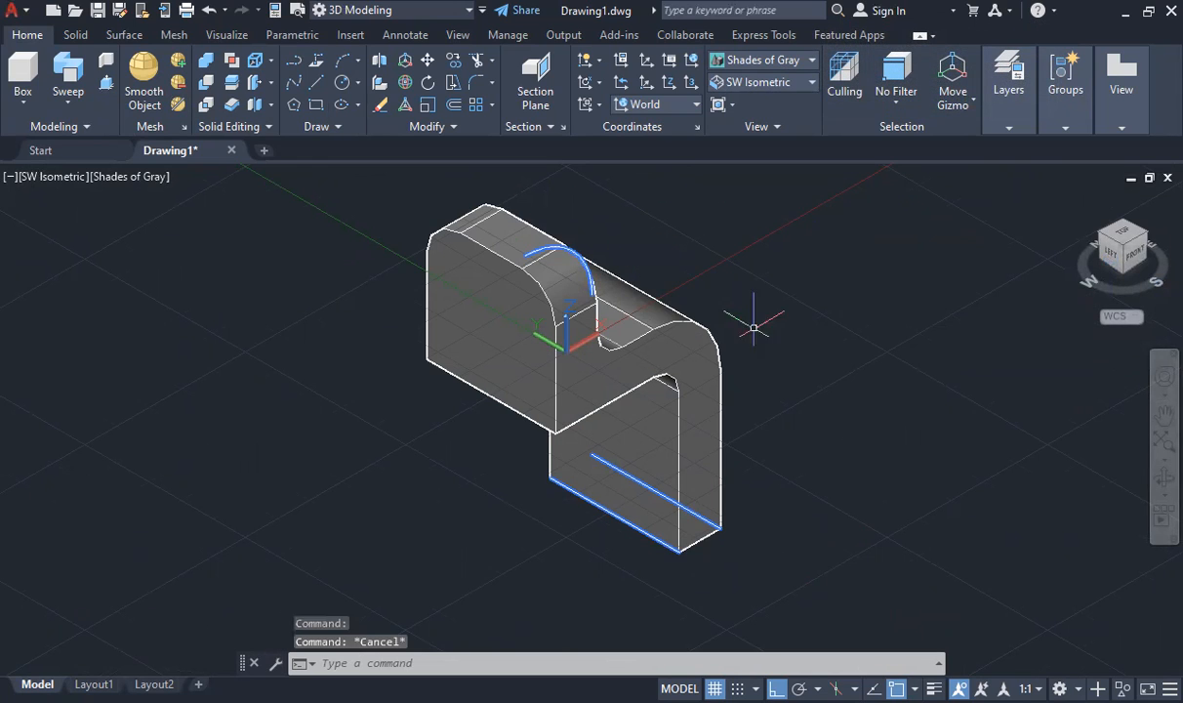
scroll(517, 433, down, 3)
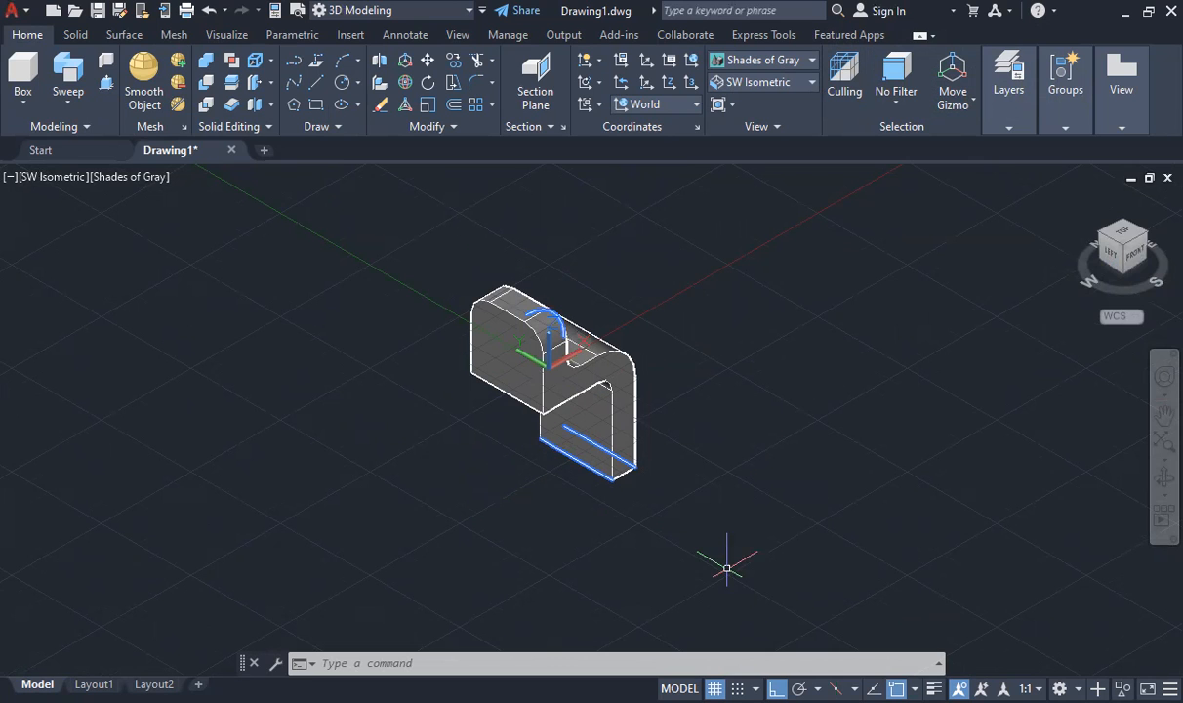
scroll(568, 398, up, 2)
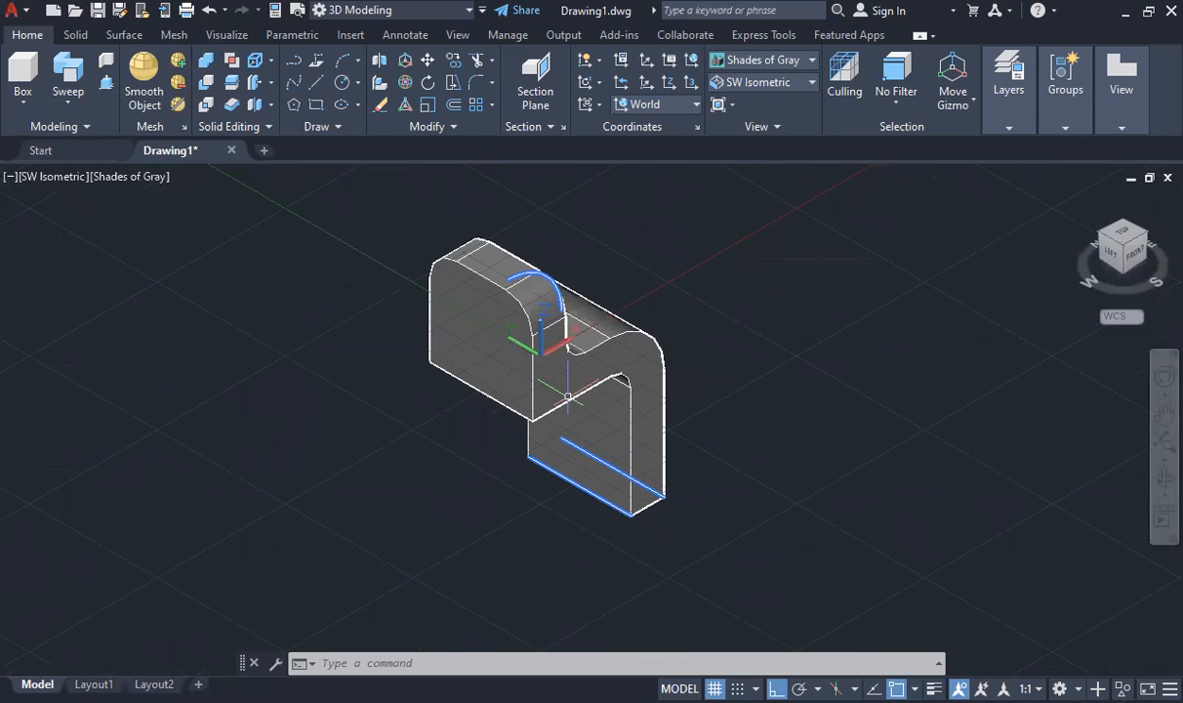
scroll(568, 397, up, 2)
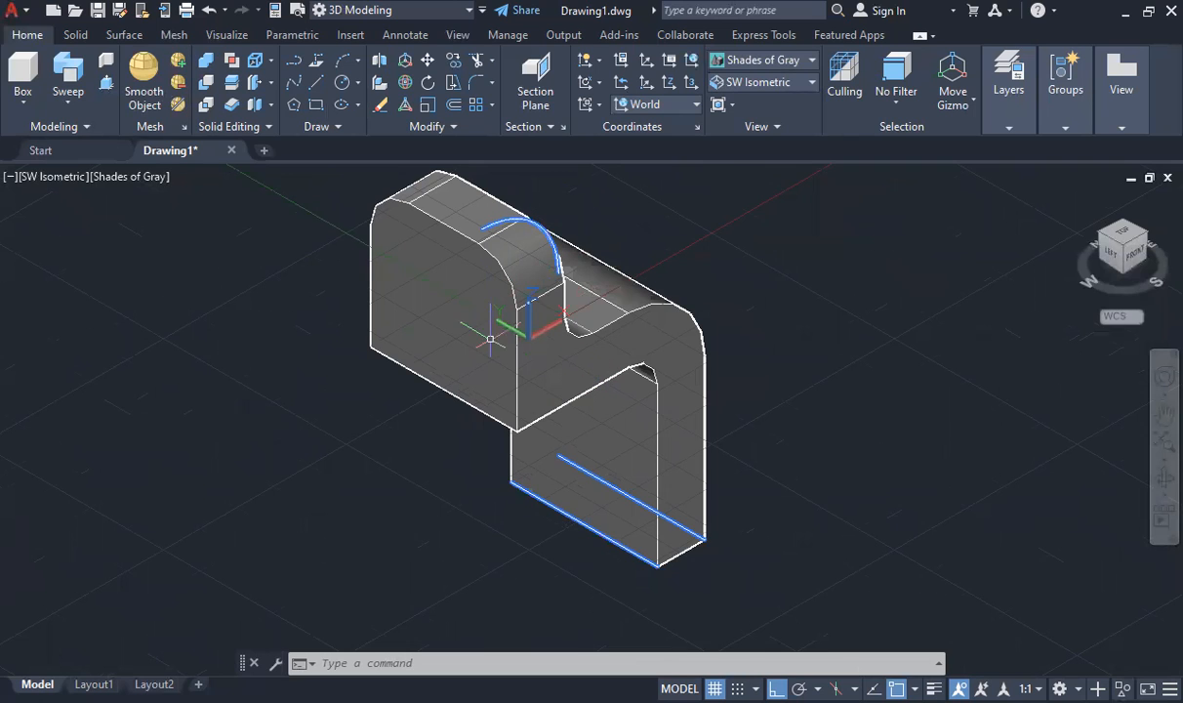
click(730, 60)
click(725, 97)
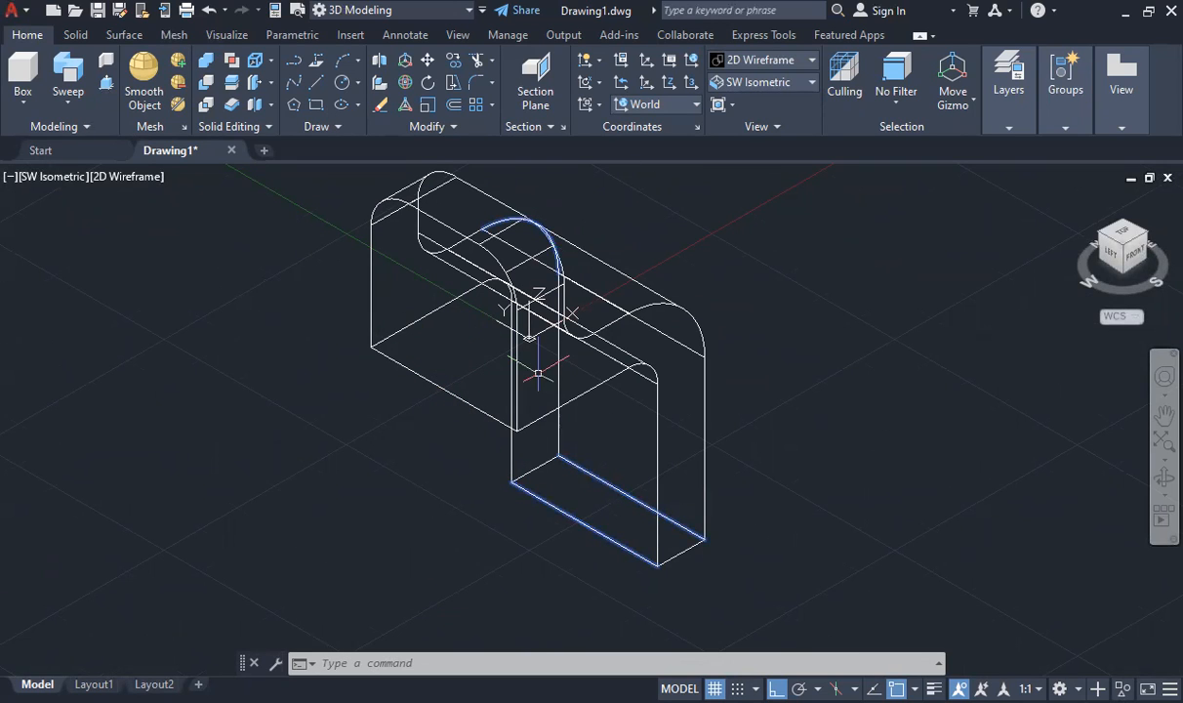
Step: Try placing the UCS origin at the midpoint of the lower leg's outer bottom edge, and undo it
text(UCS)
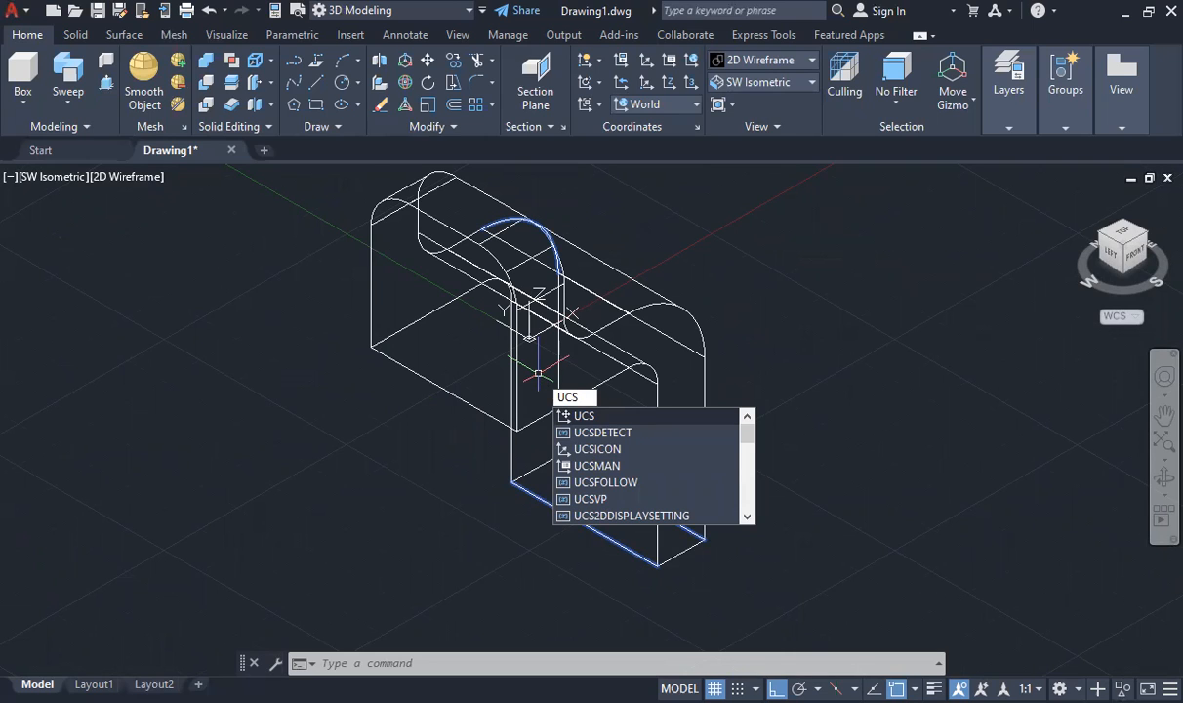
key(Return)
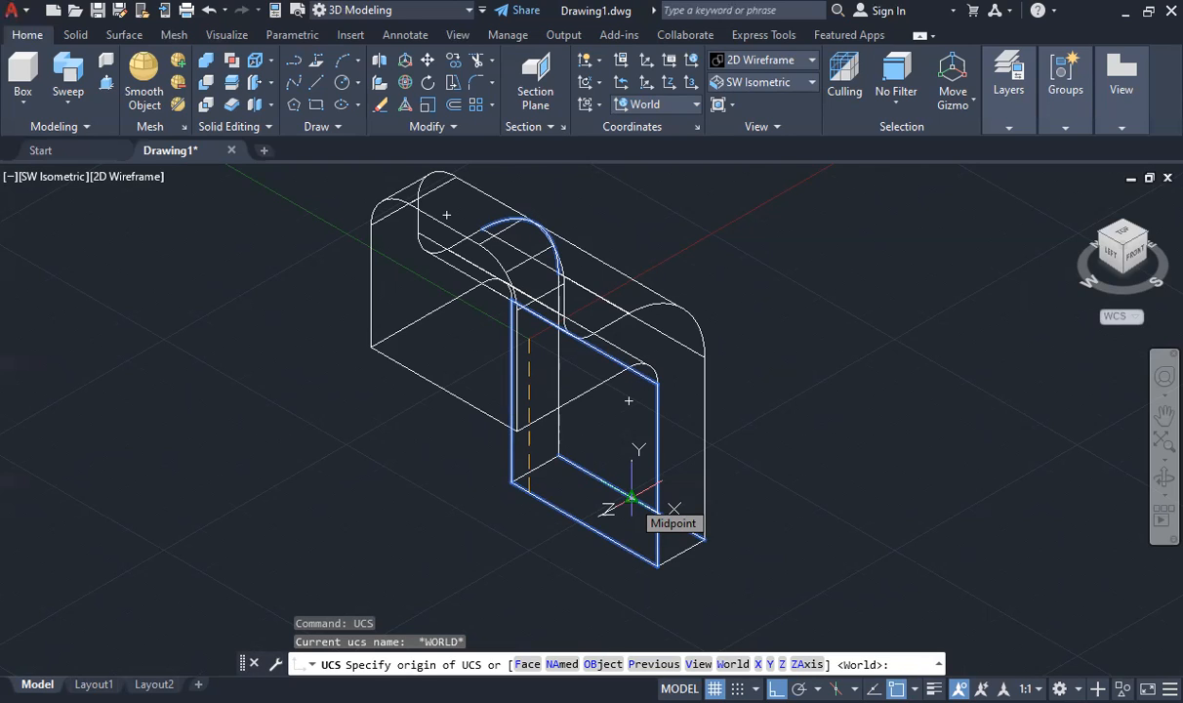
click(630, 498)
key(Return)
key(Return)
scroll(520, 527, up, 5)
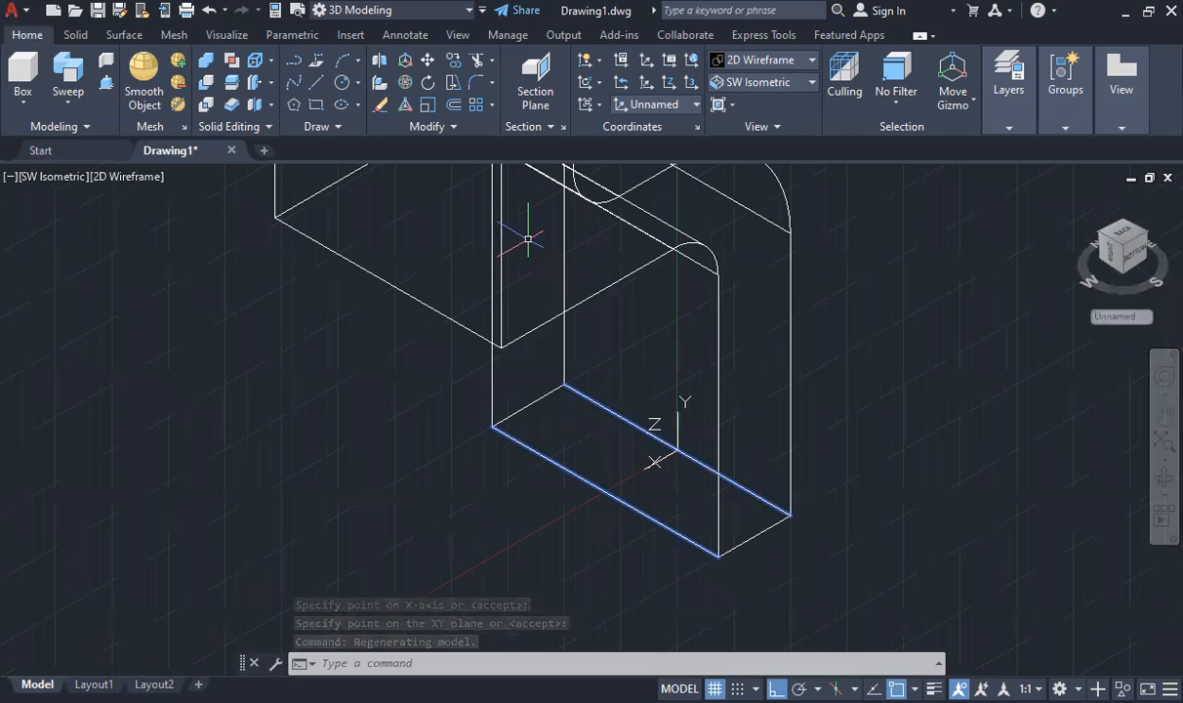
scroll(475, 404, down, 2)
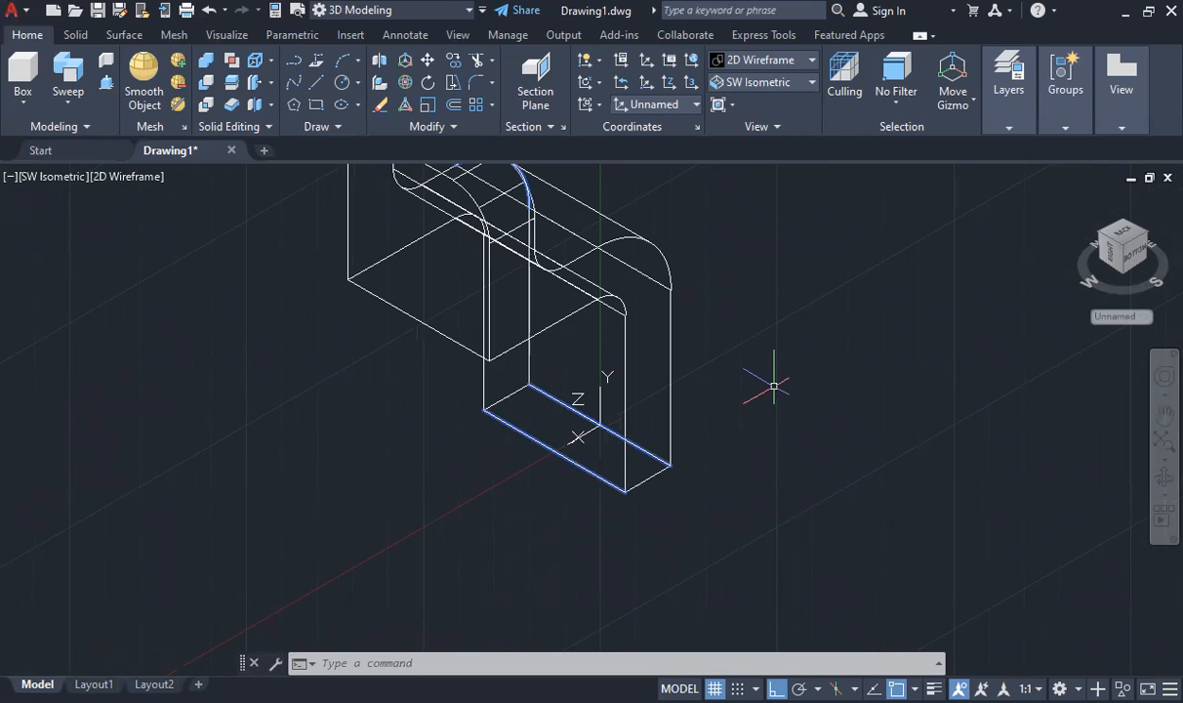
key(ctrl+z)
key(ctrl+z)
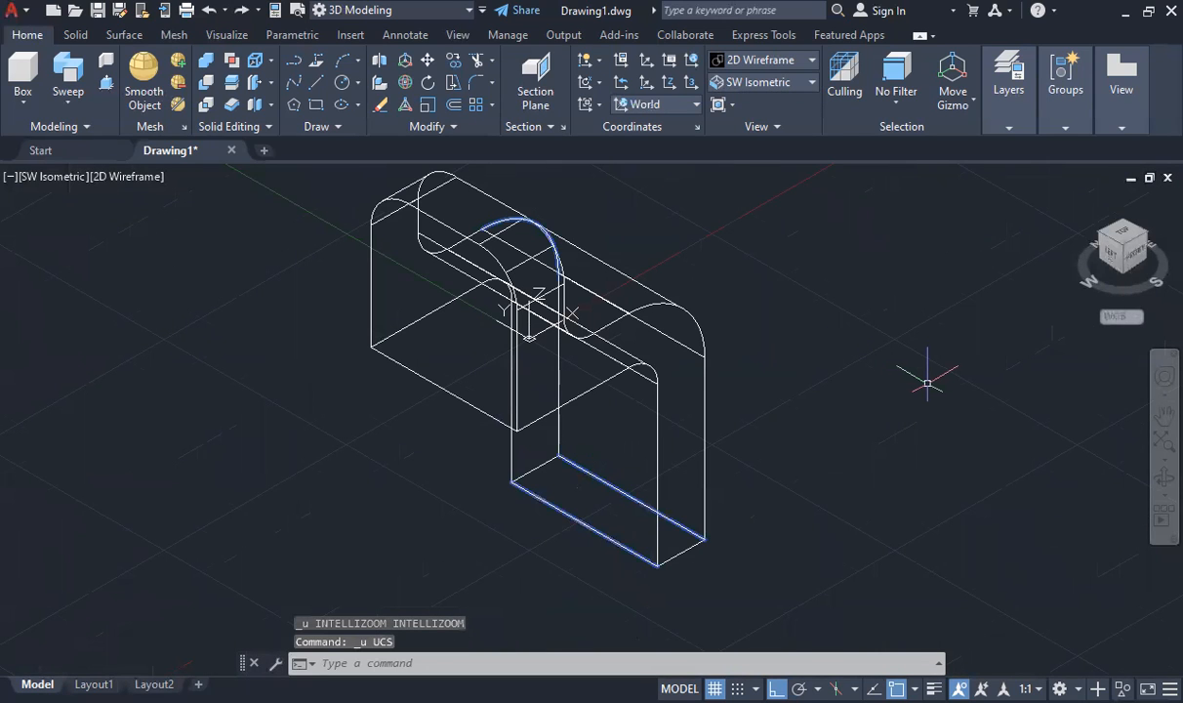
Step: Place the UCS origin at the midpoint of the lower leg's inner bottom edge, with X across the leg's thickness and Y up
text(ucs)
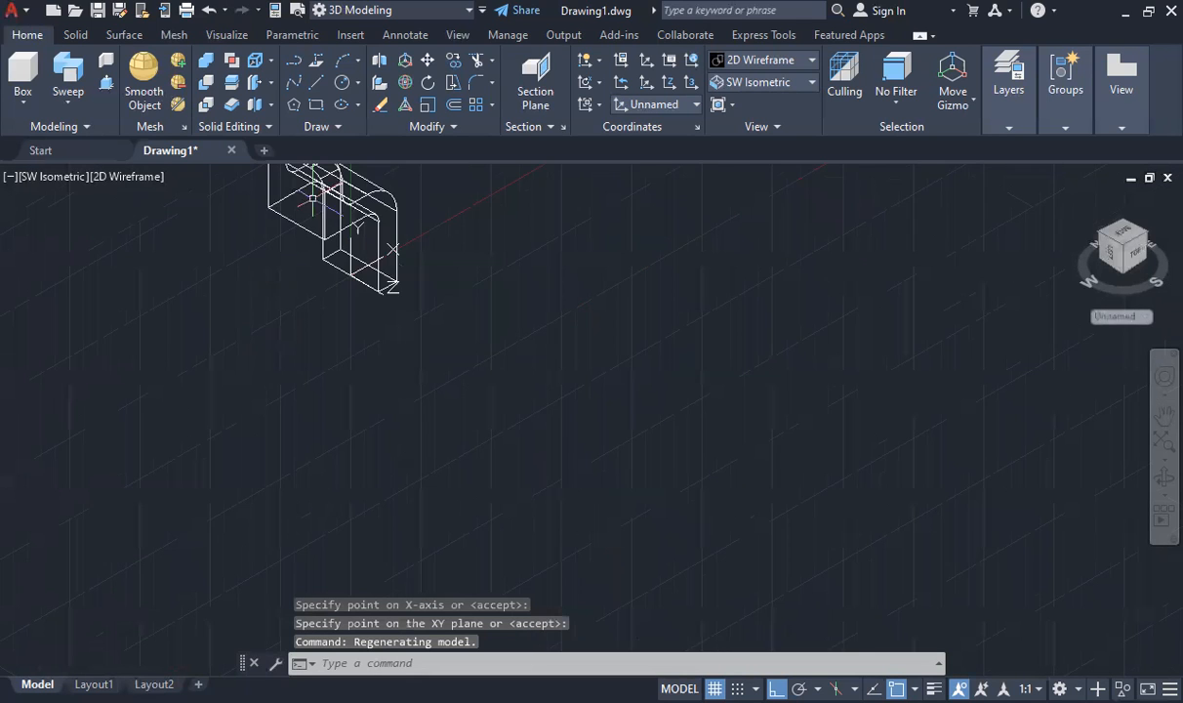
scroll(448, 233, down, 2)
scroll(448, 234, up, 6)
scroll(448, 279, down, 7)
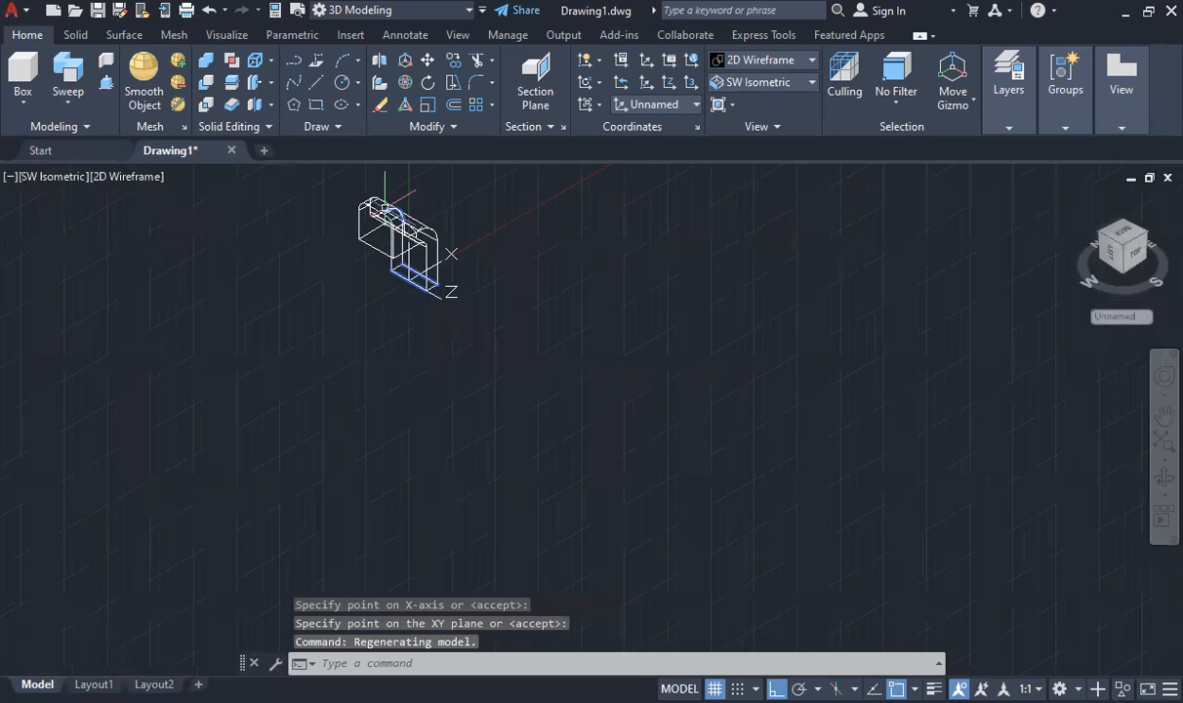
scroll(446, 308, up, 5)
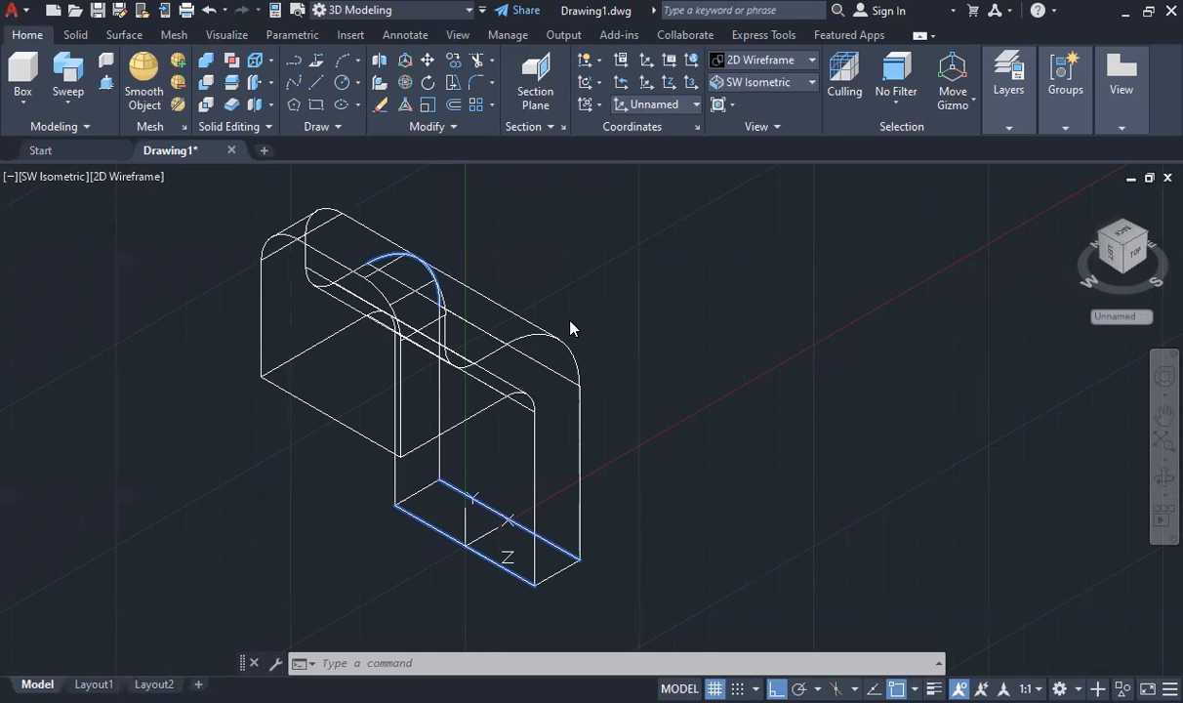
Step: Switch to the handout PDF, mark the path from the upper leg's bottom edge to the hub's hole centre, and return to AutoCAD
key(alt+Tab)
mouse_move(507, 427)
mouse_down()
mouse_move(511, 586)
mouse_move(518, 598)
mouse_move(539, 583)
mouse_up()
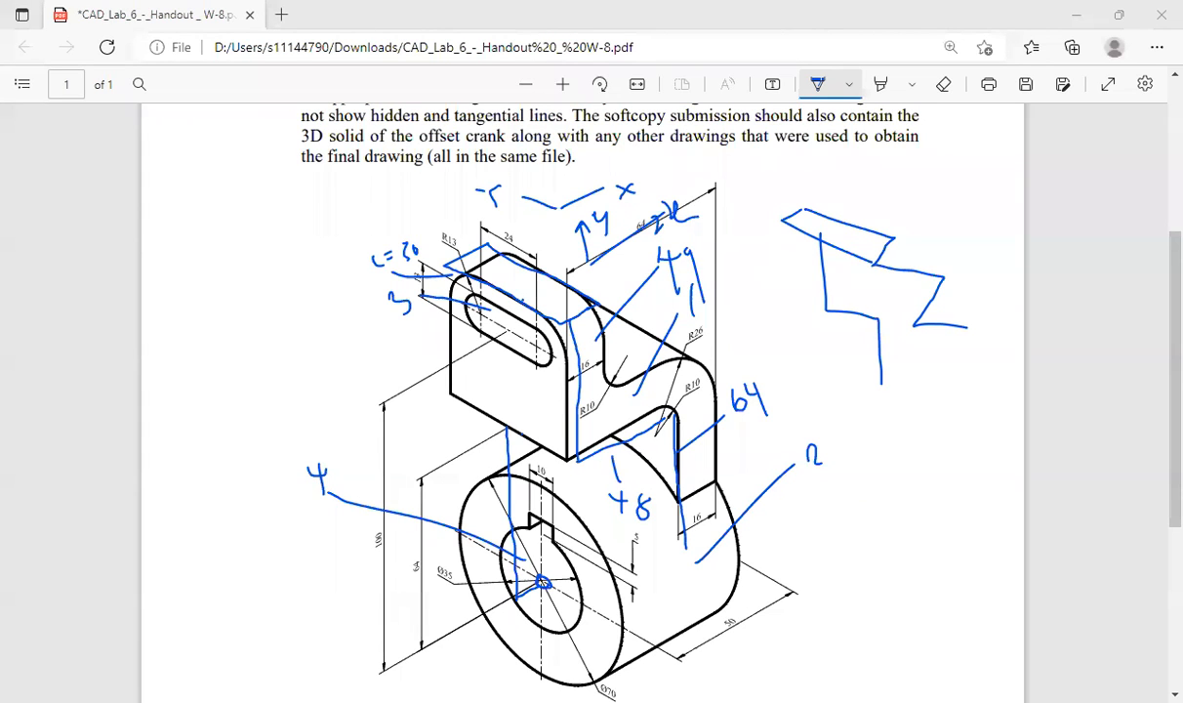
key(alt+Tab)
click(734, 311)
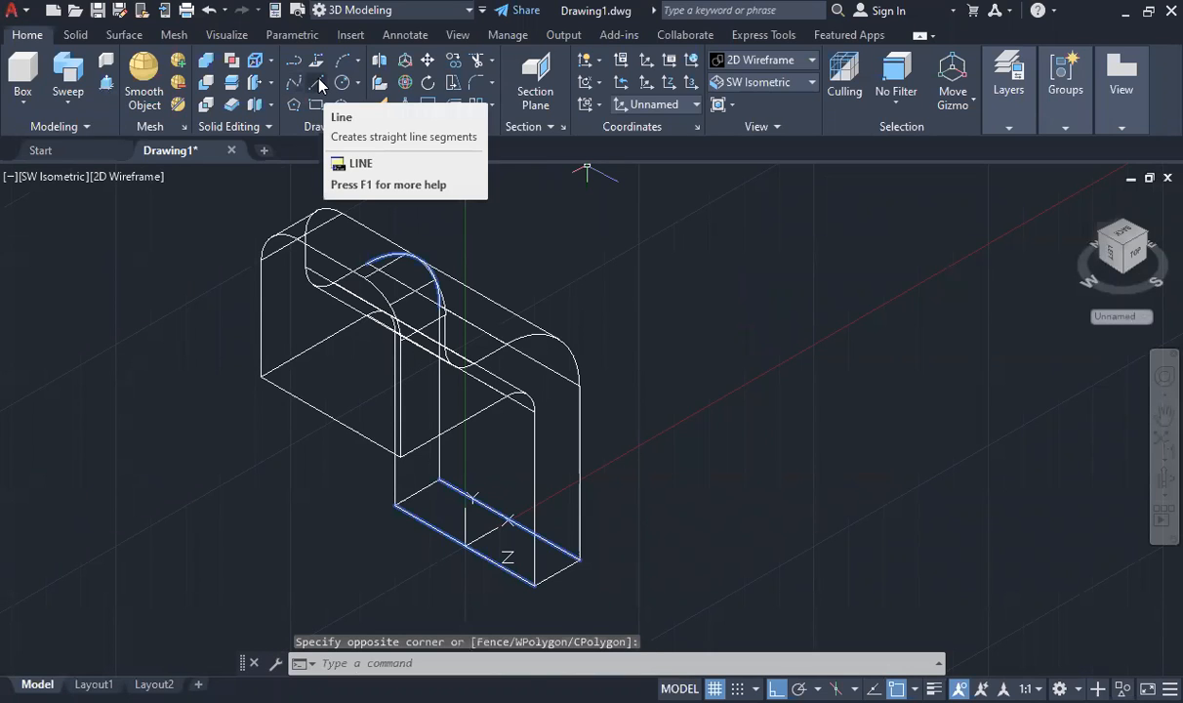
Step: Try a line path from the upper leg's bottom edge midpoint, 64 mm down and 14 mm along X, and undo it
click(317, 83)
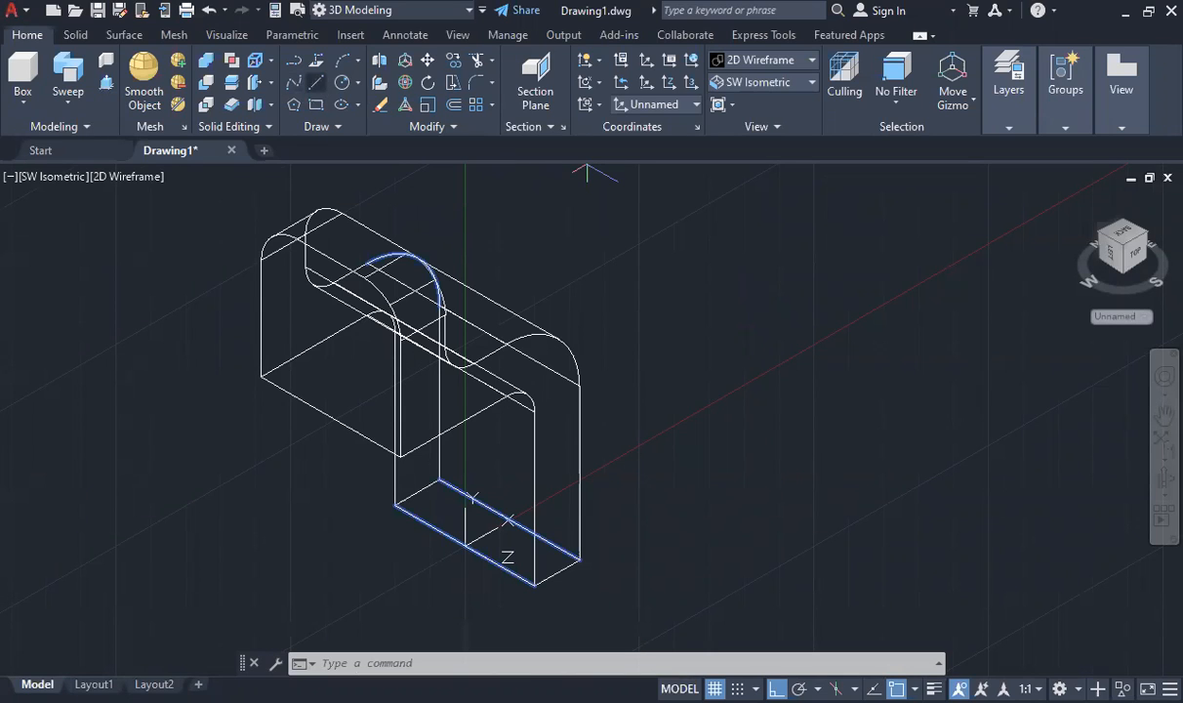
click(330, 418)
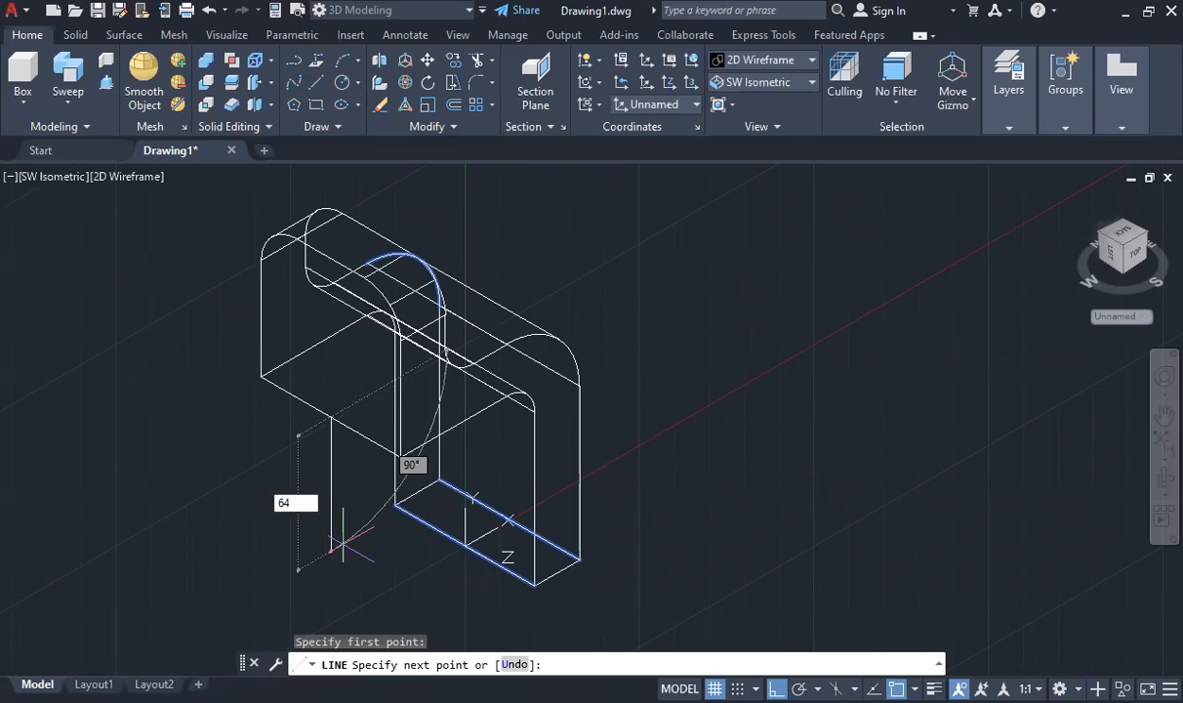
key(Return)
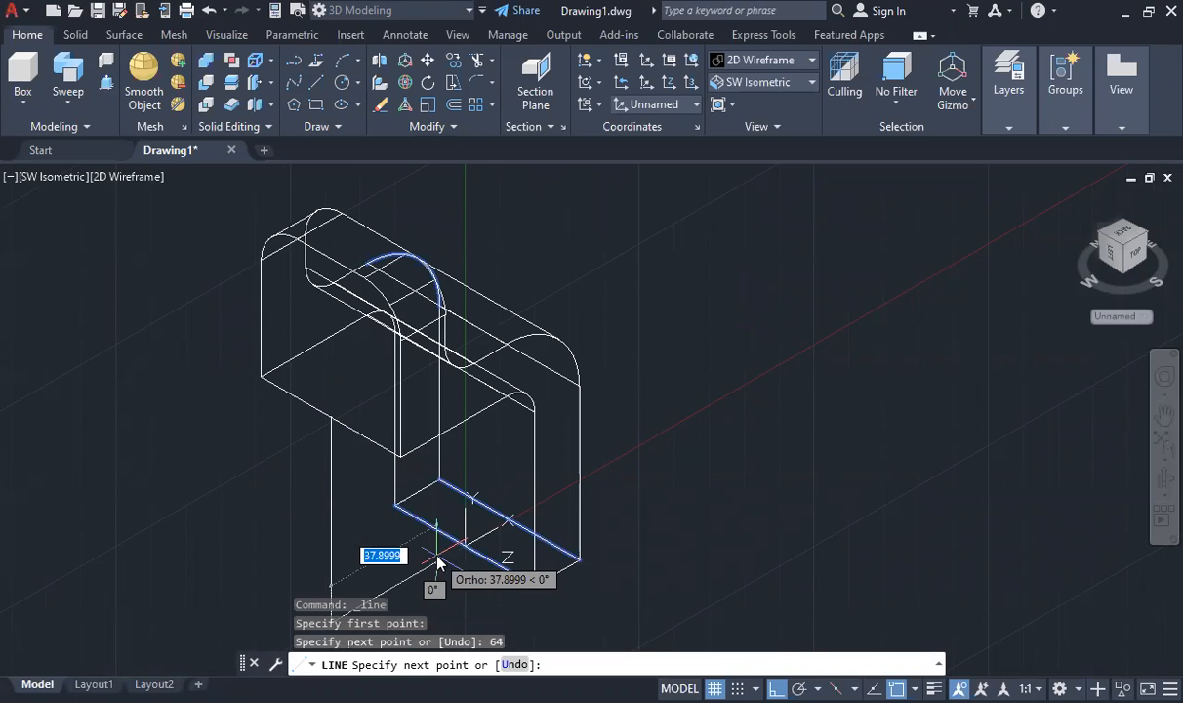
text(14)
key(Return)
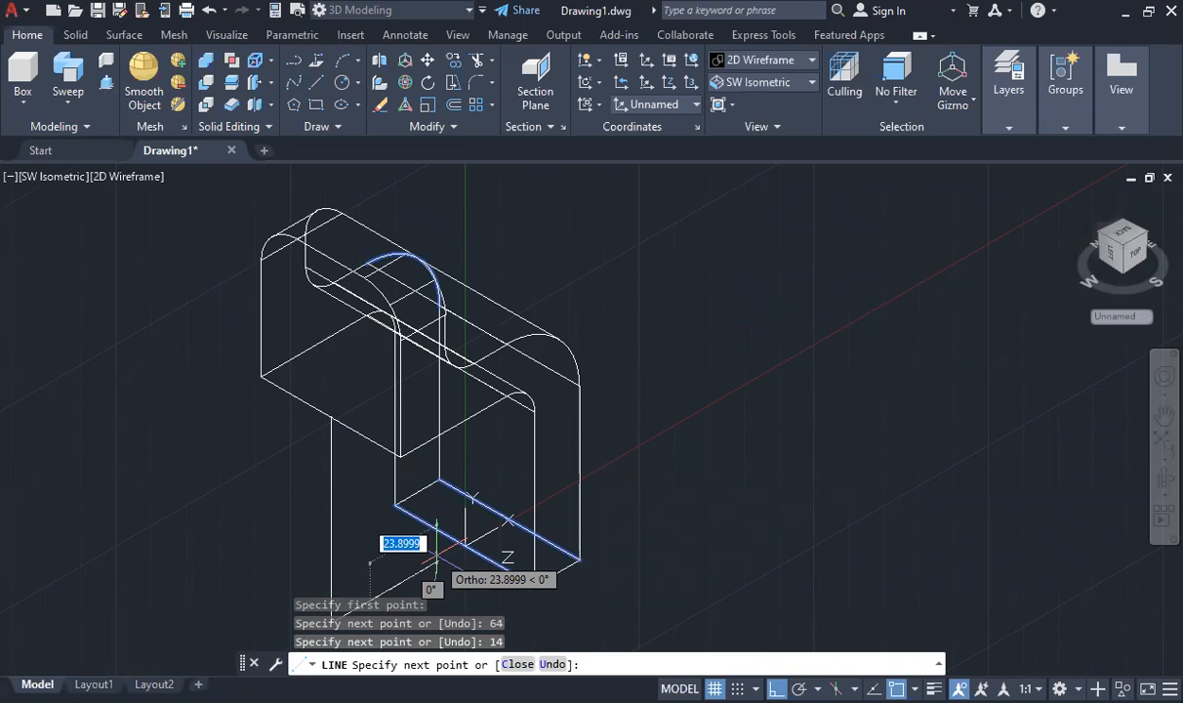
key(Escape)
scroll(506, 520, down, 2)
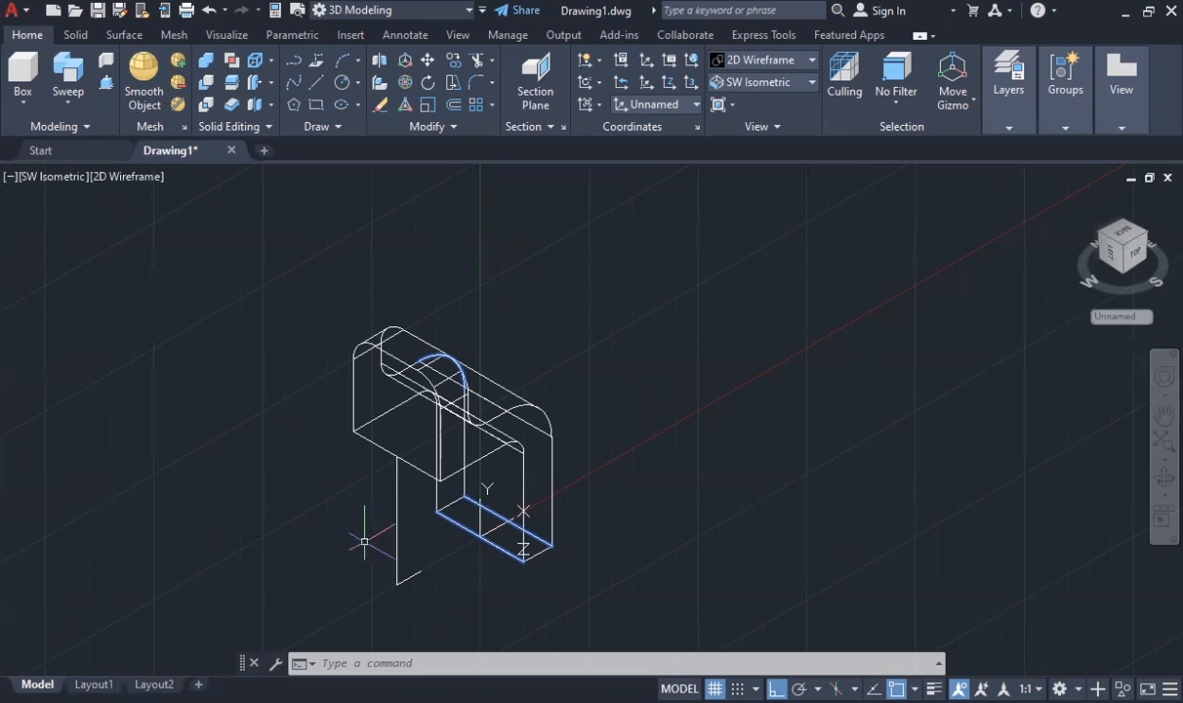
key(ctrl+z)
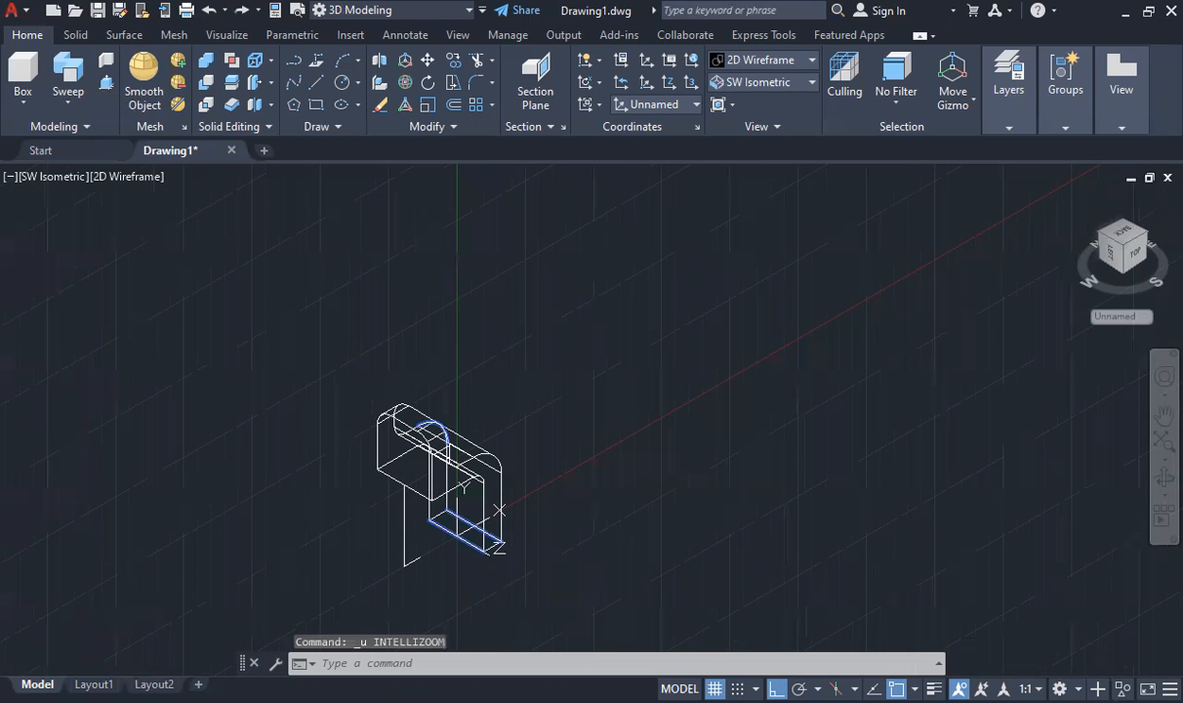
key(ctrl+z)
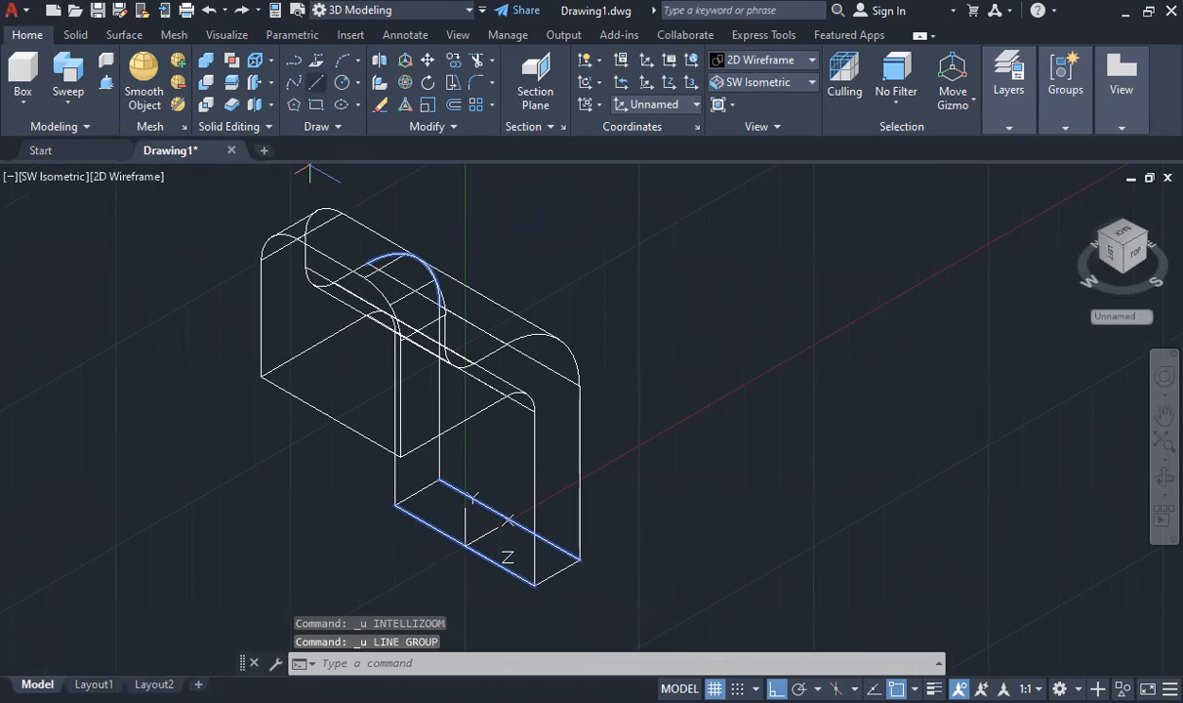
Step: Draw a line path from the midpoint of the upper leg's bottom edge, 64 mm down and 14 mm along X
click(316, 83)
click(331, 416)
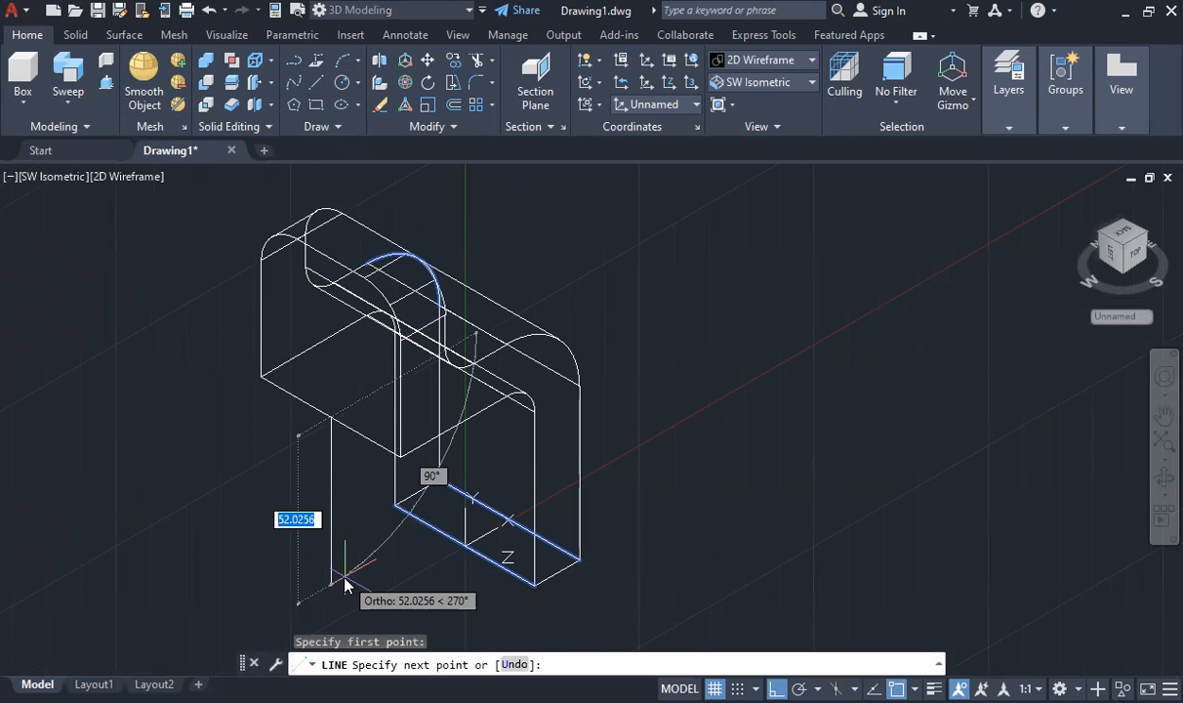
text(64)
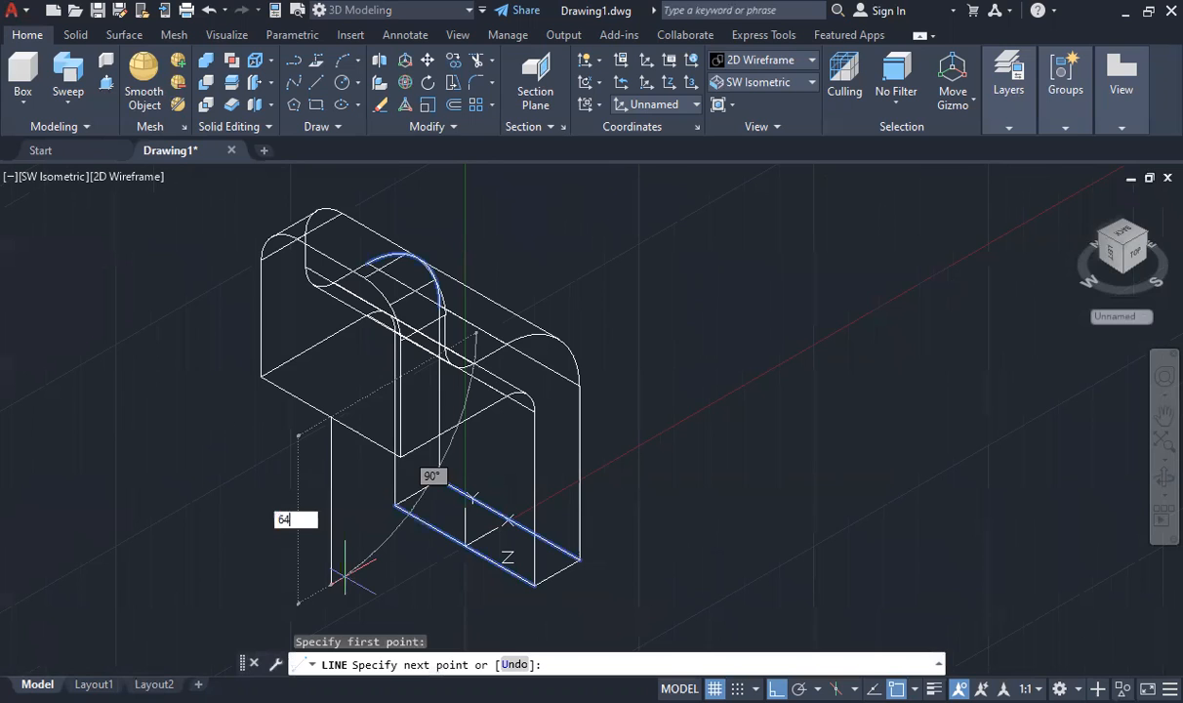
key(Return)
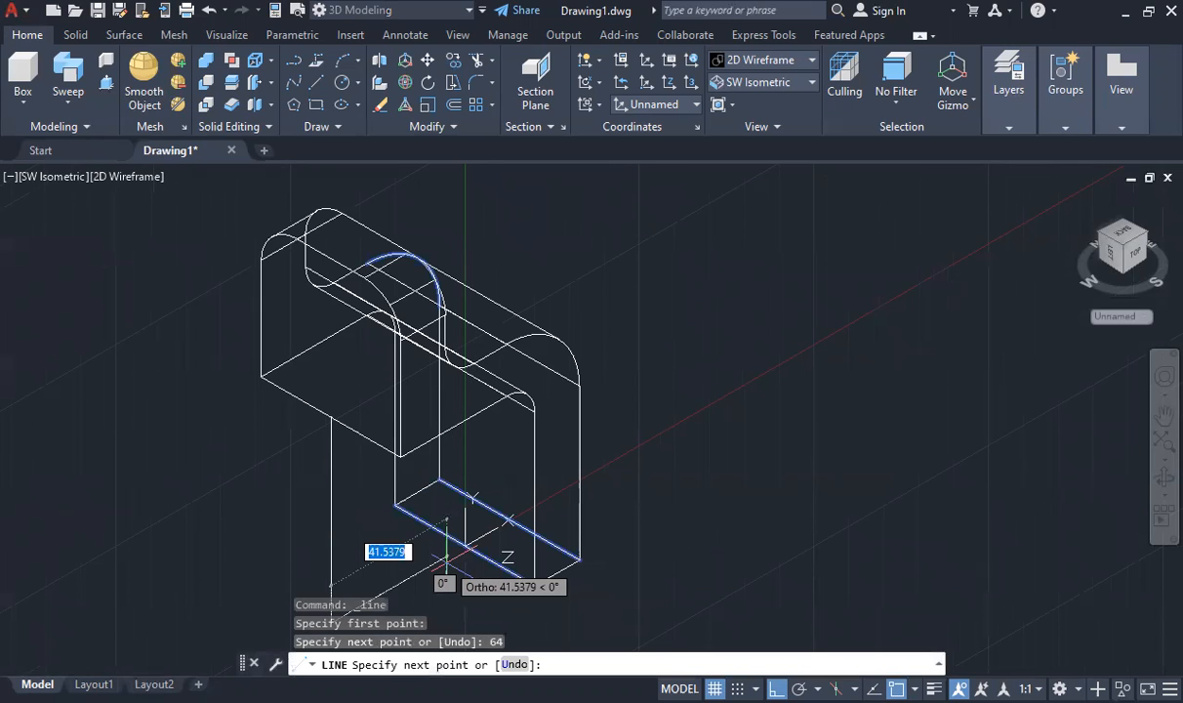
scroll(446, 558, down, 2)
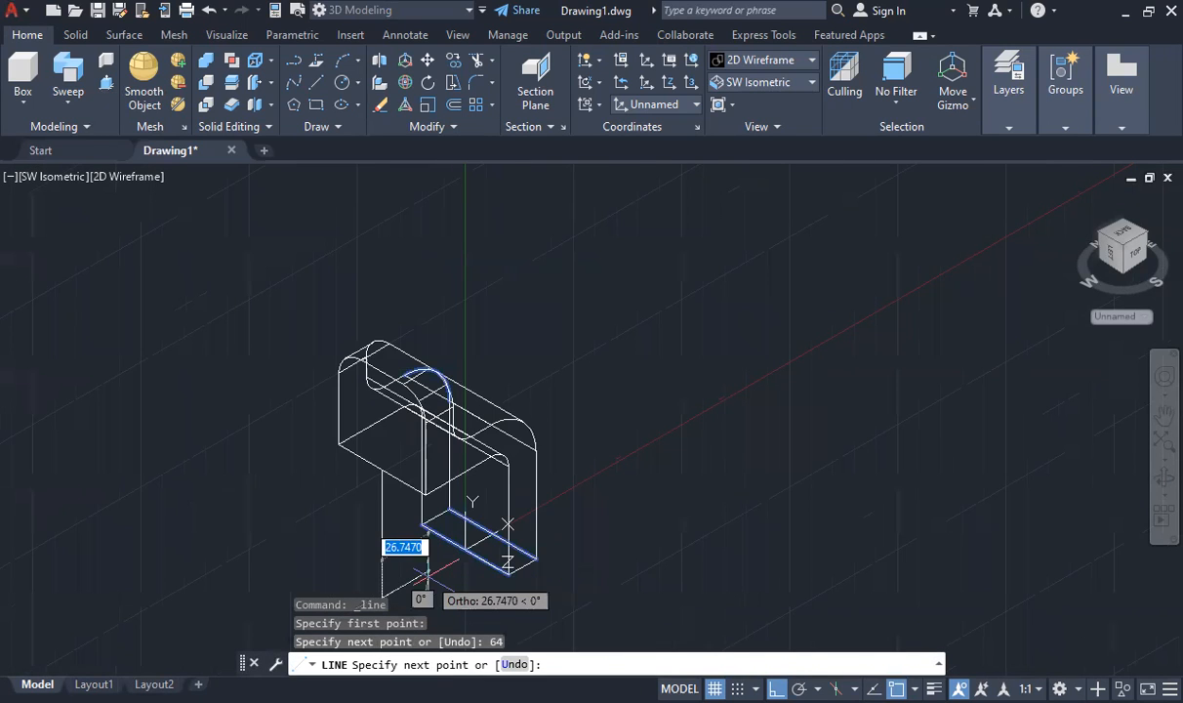
text(14)
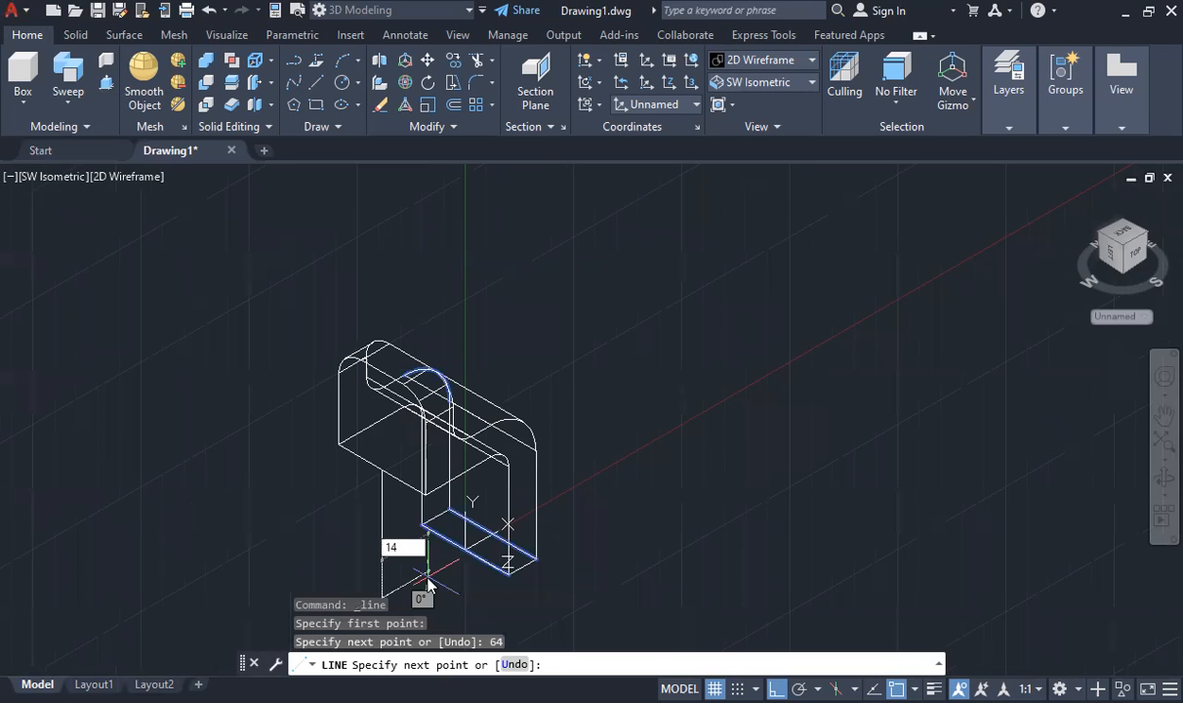
key(Return)
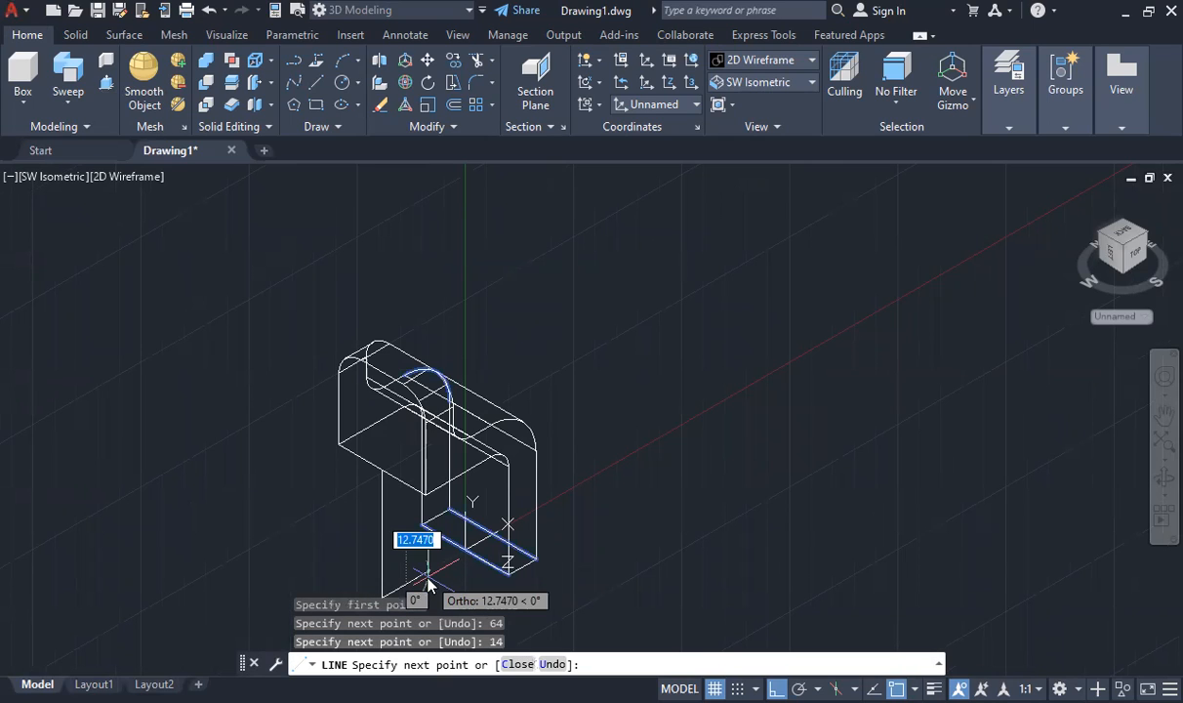
text(`)
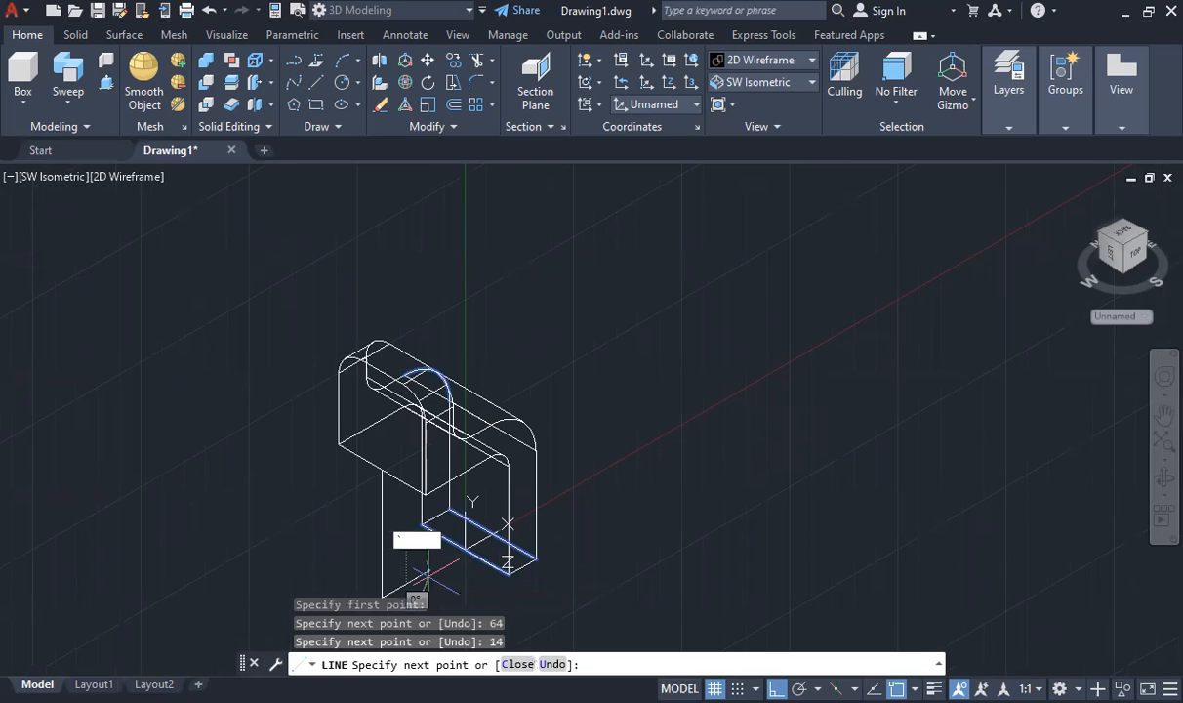
key(Escape)
scroll(426, 576, down, 2)
scroll(429, 489, up, 4)
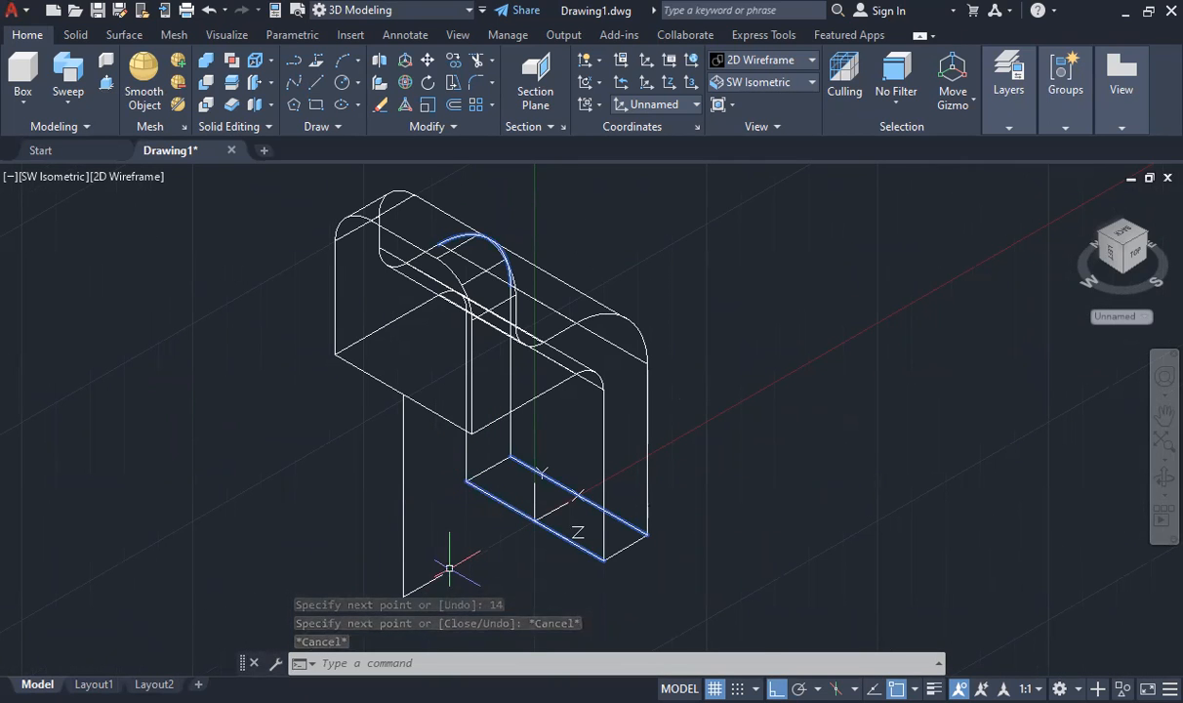
Step: Try a 50 by 35 mm rectangle from the end of the line path, and undo it
click(317, 105)
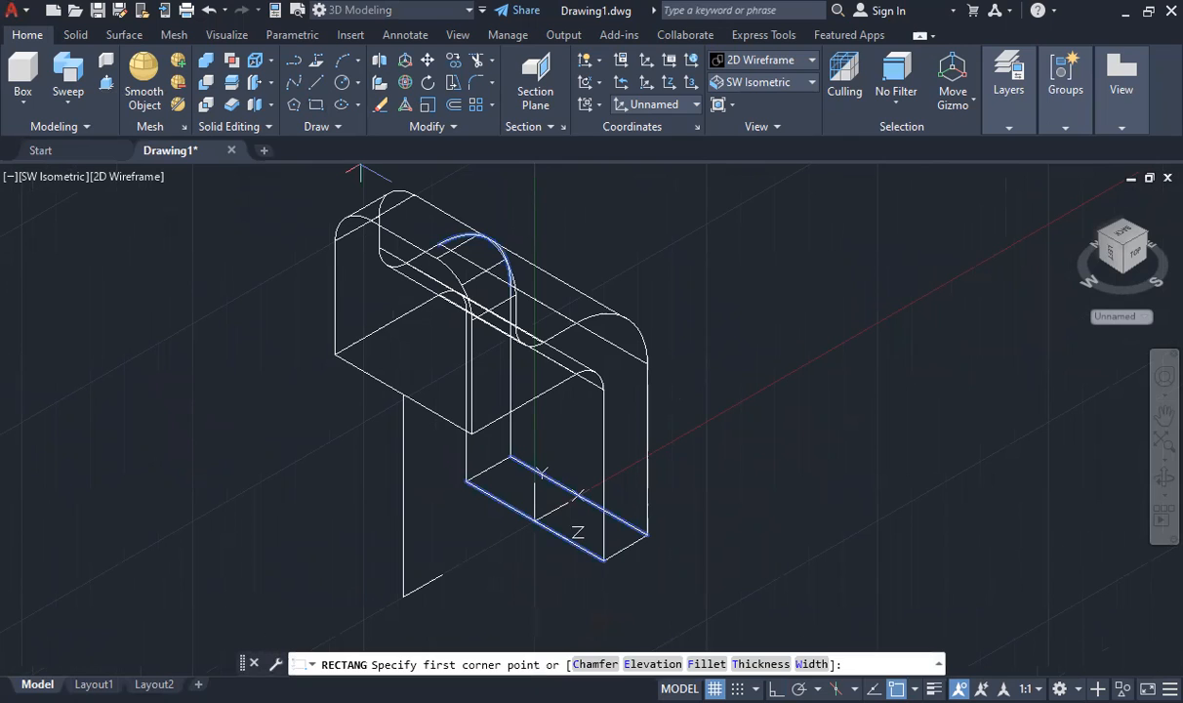
click(442, 575)
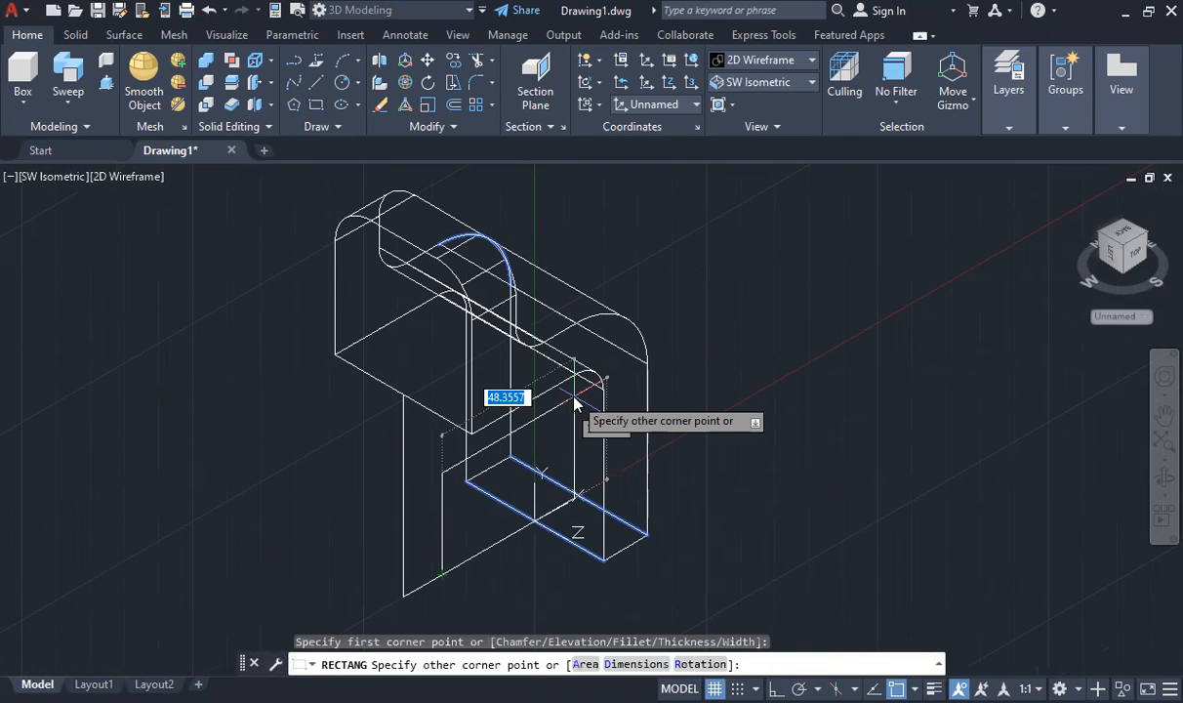
text(50)
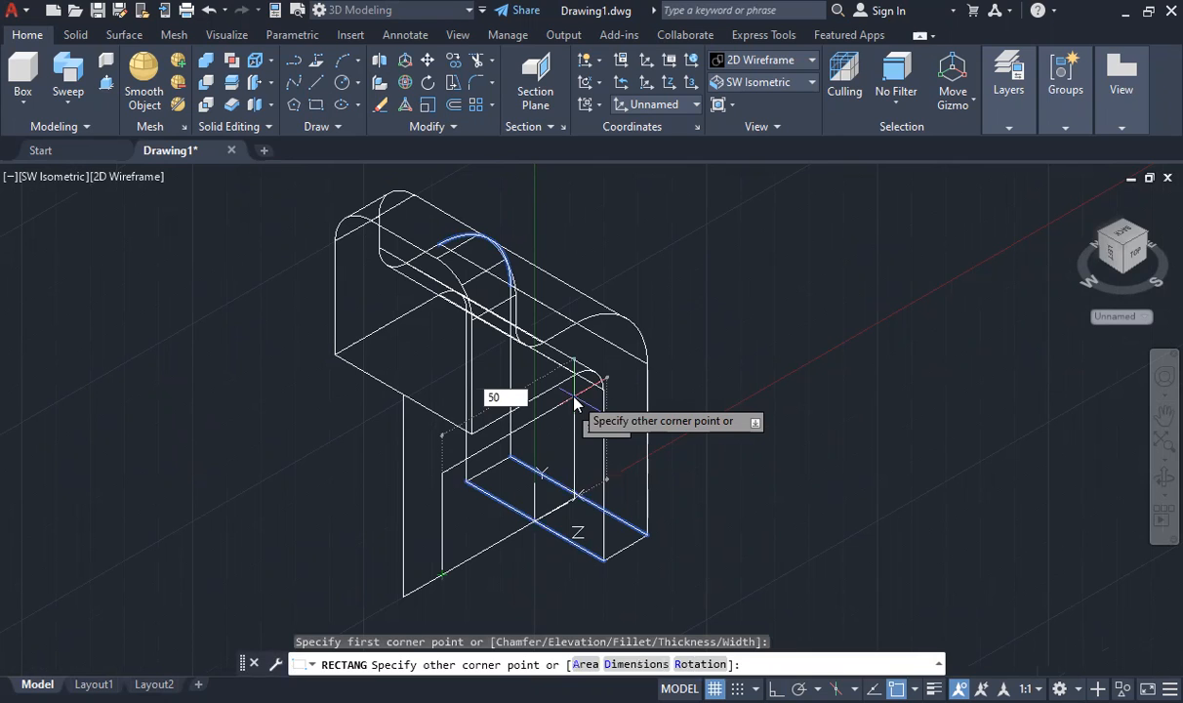
key(Tab)
text(35)
key(Return)
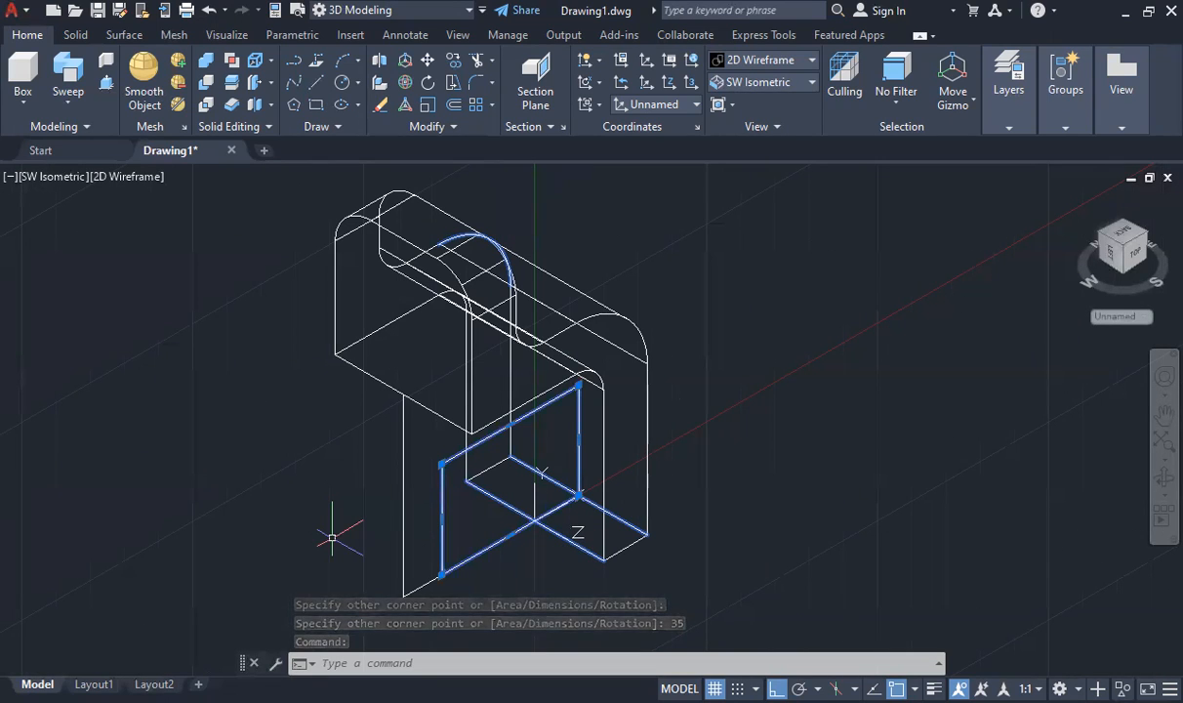
key(ctrl+z)
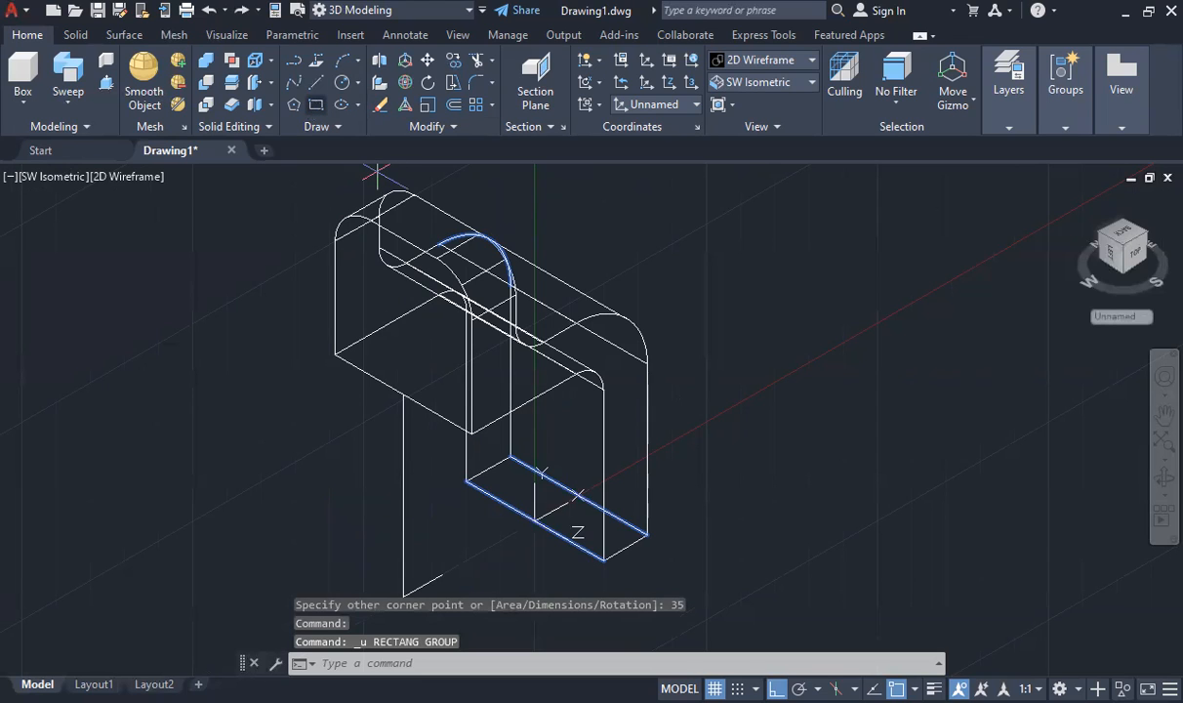
Step: Draw the hub's profile as a rectangle from the line path's end, 50 mm along X and 35 mm along Y
click(317, 104)
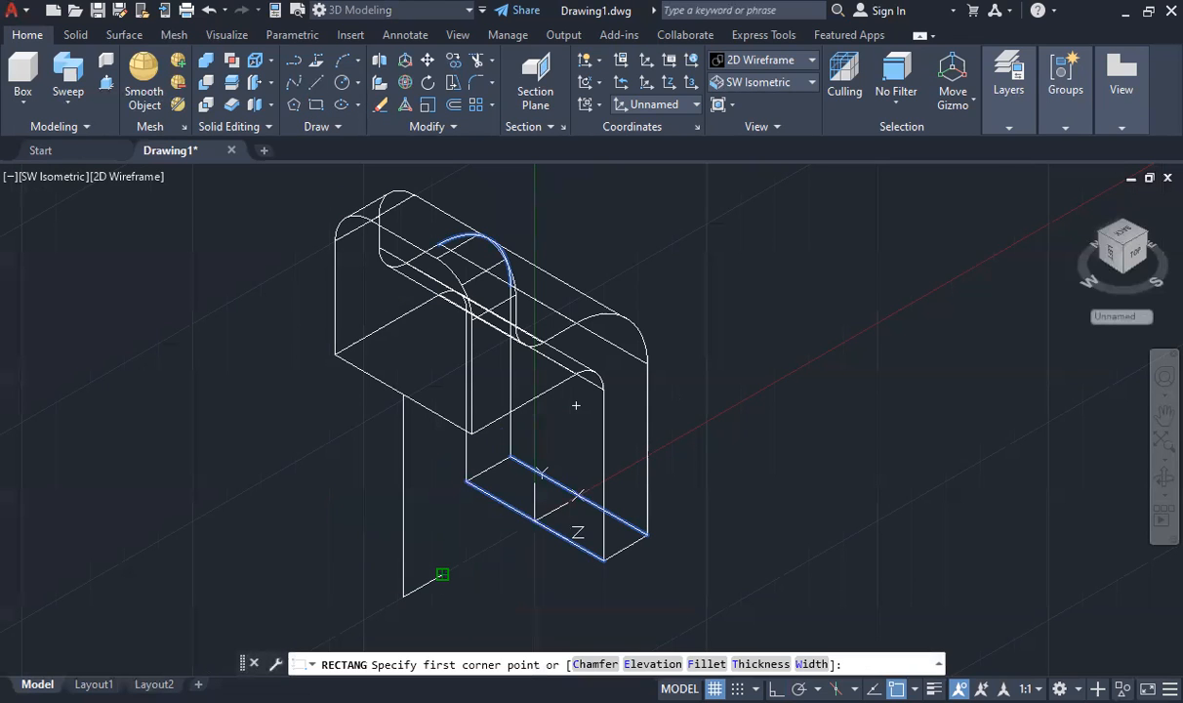
click(442, 574)
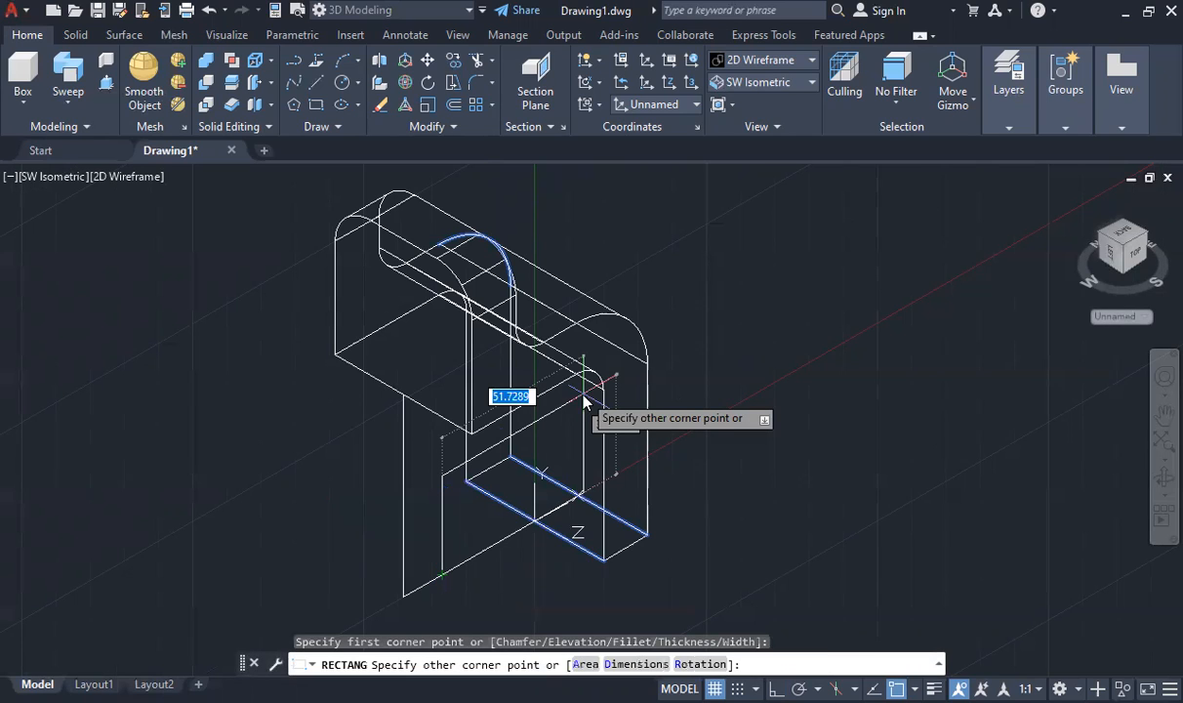
key(Tab)
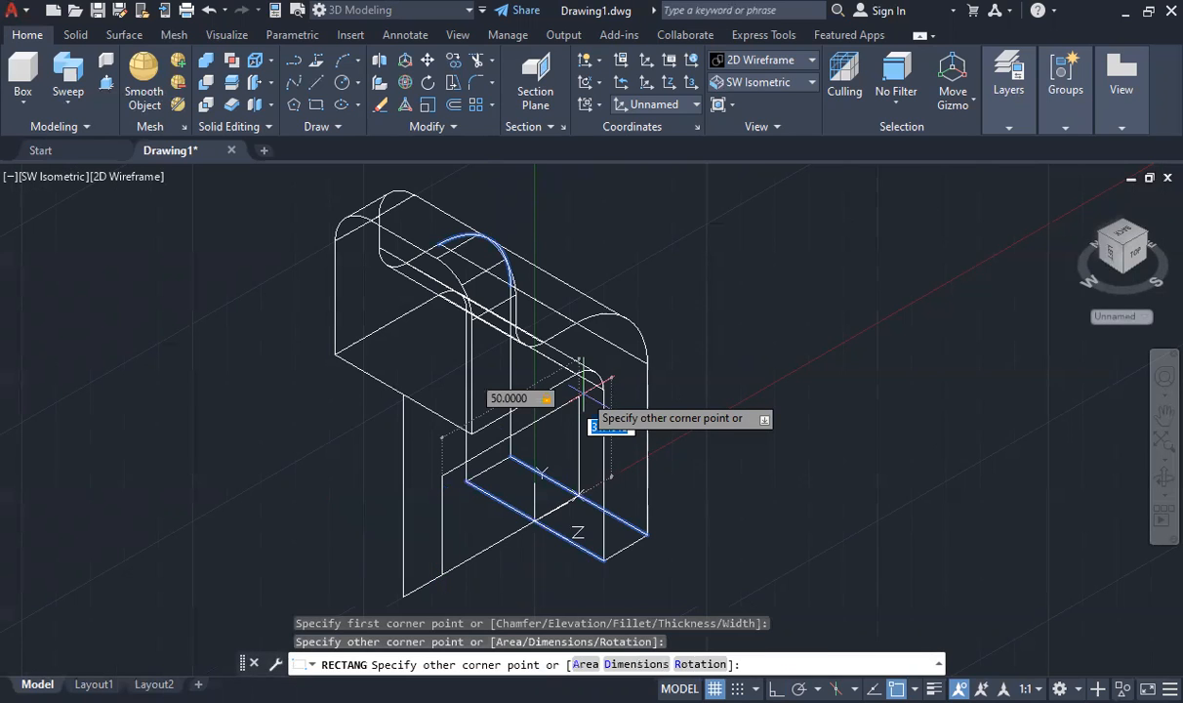
text(35)
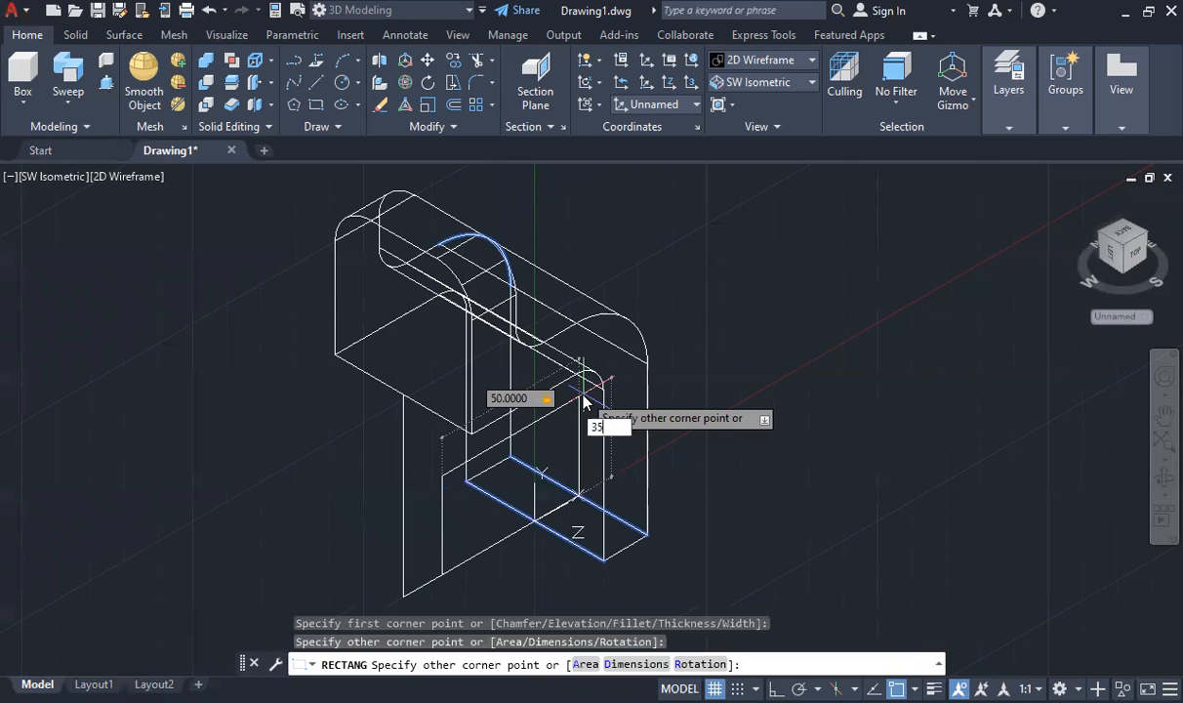
key(Return)
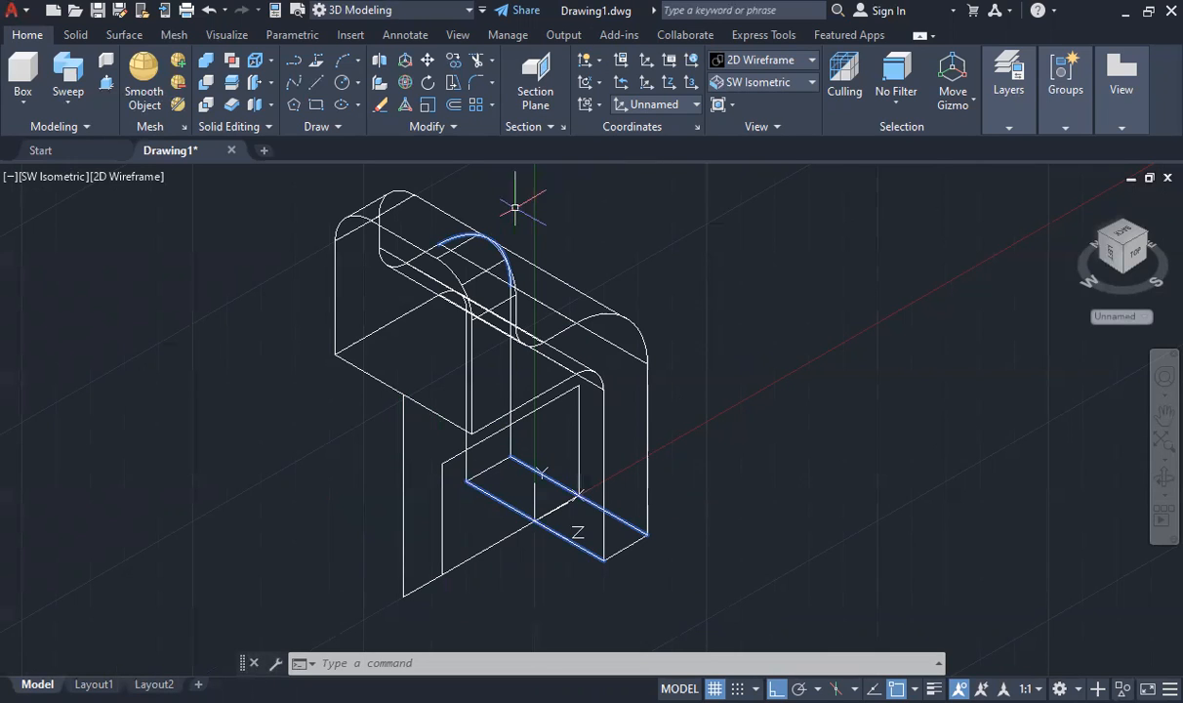
Step: Erase the vertical and horizontal construction lines leading to the hub rectangle's corner
click(403, 476)
click(423, 584)
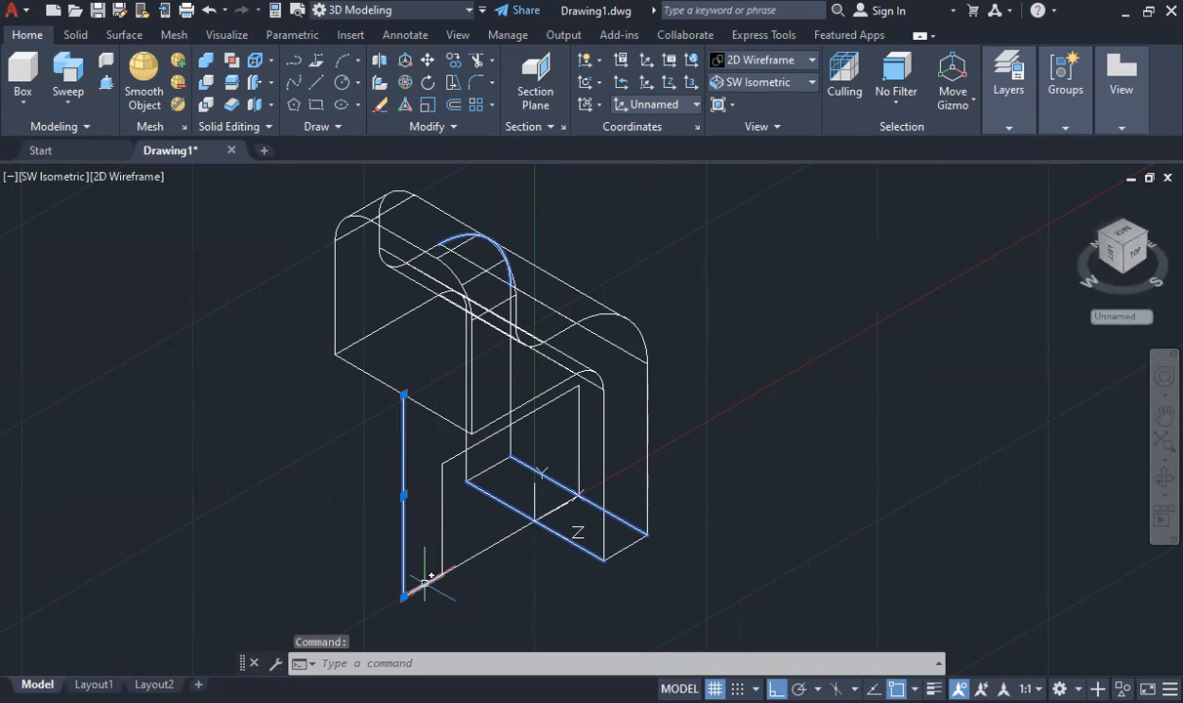
key(Delete)
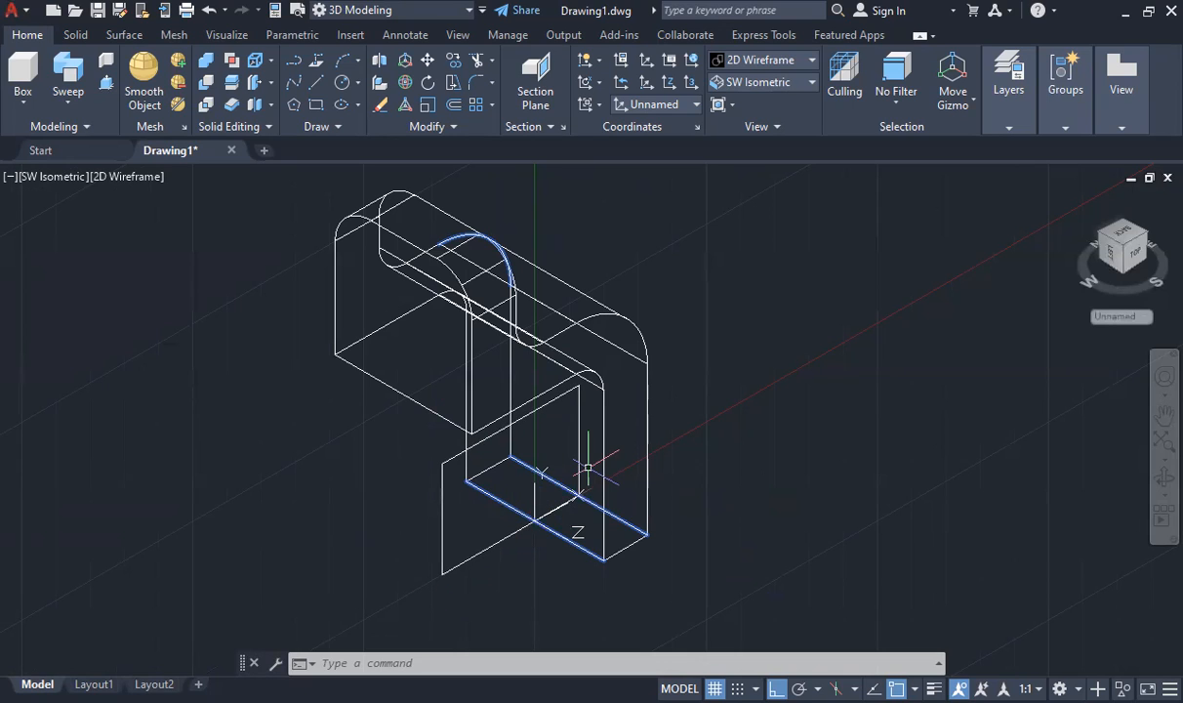
Step: Revolve the hub rectangle 360° as a solid about its bottom edge
click(83, 105)
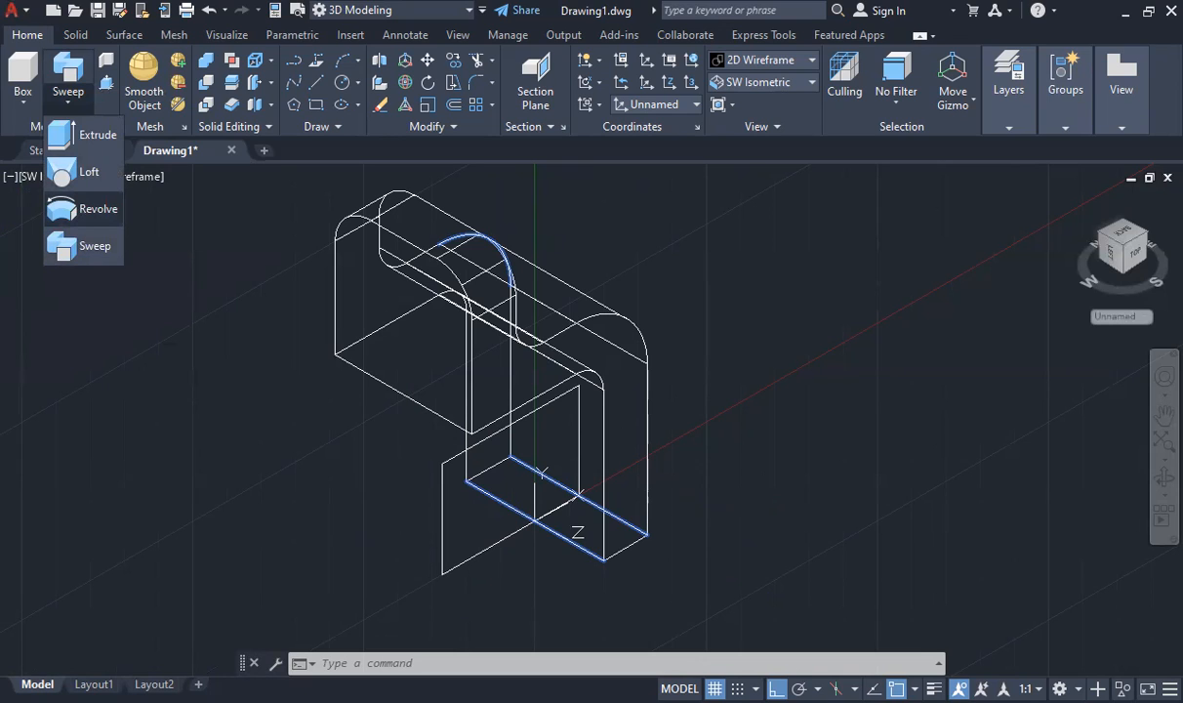
click(98, 208)
click(455, 455)
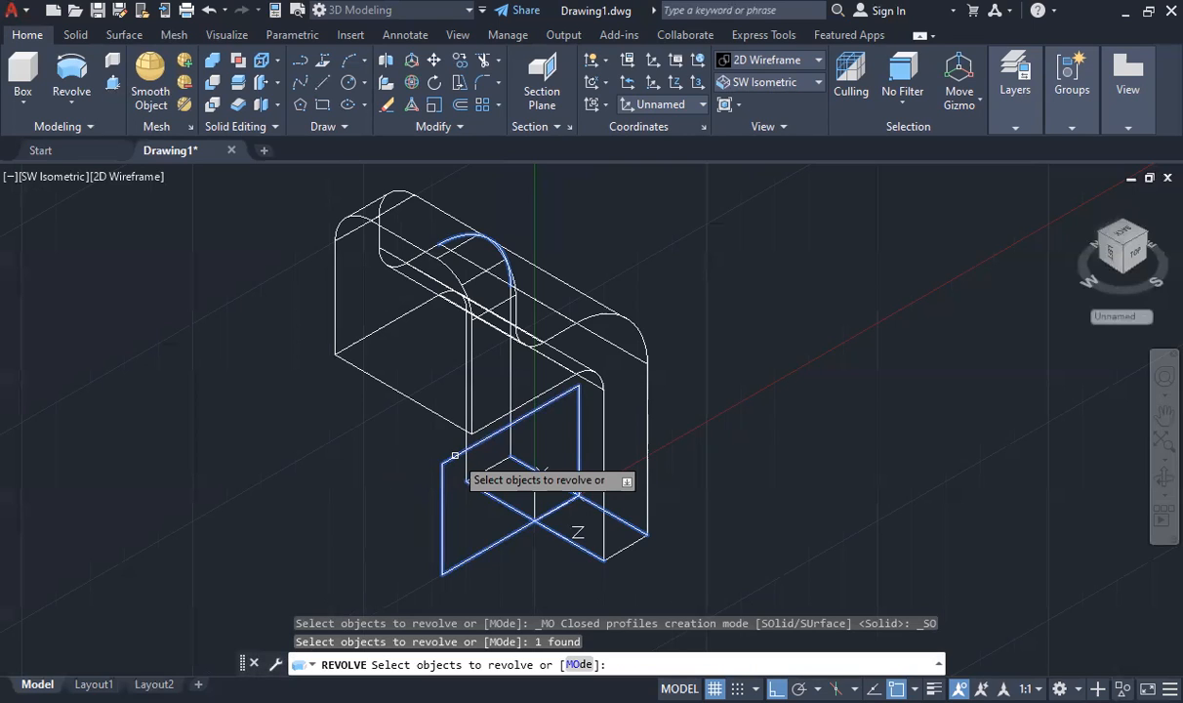
key(Return)
click(442, 573)
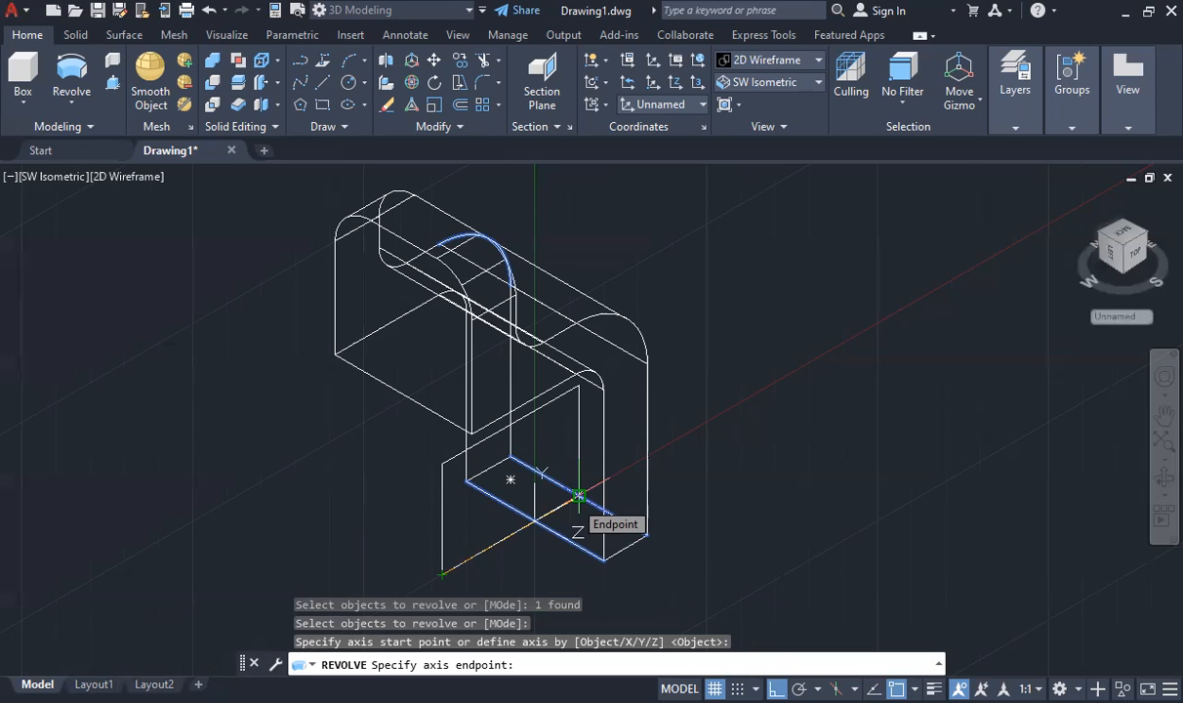
click(579, 496)
scroll(578, 496, down, 4)
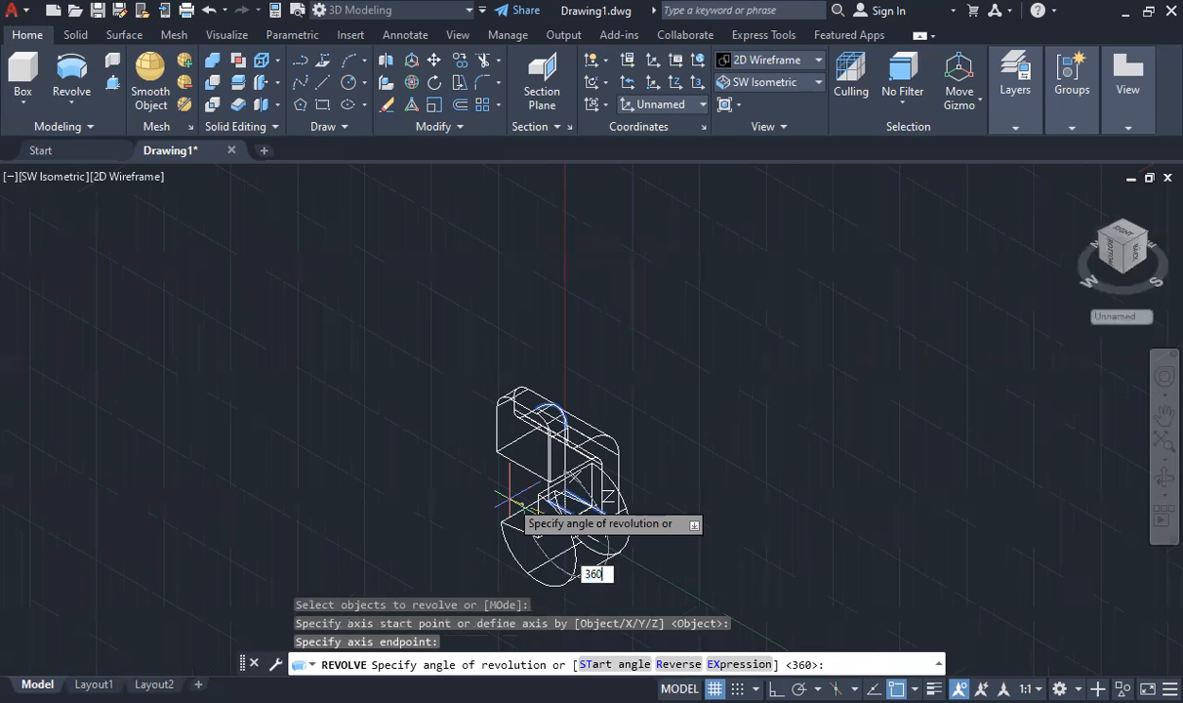
key(Return)
scroll(548, 499, up, 5)
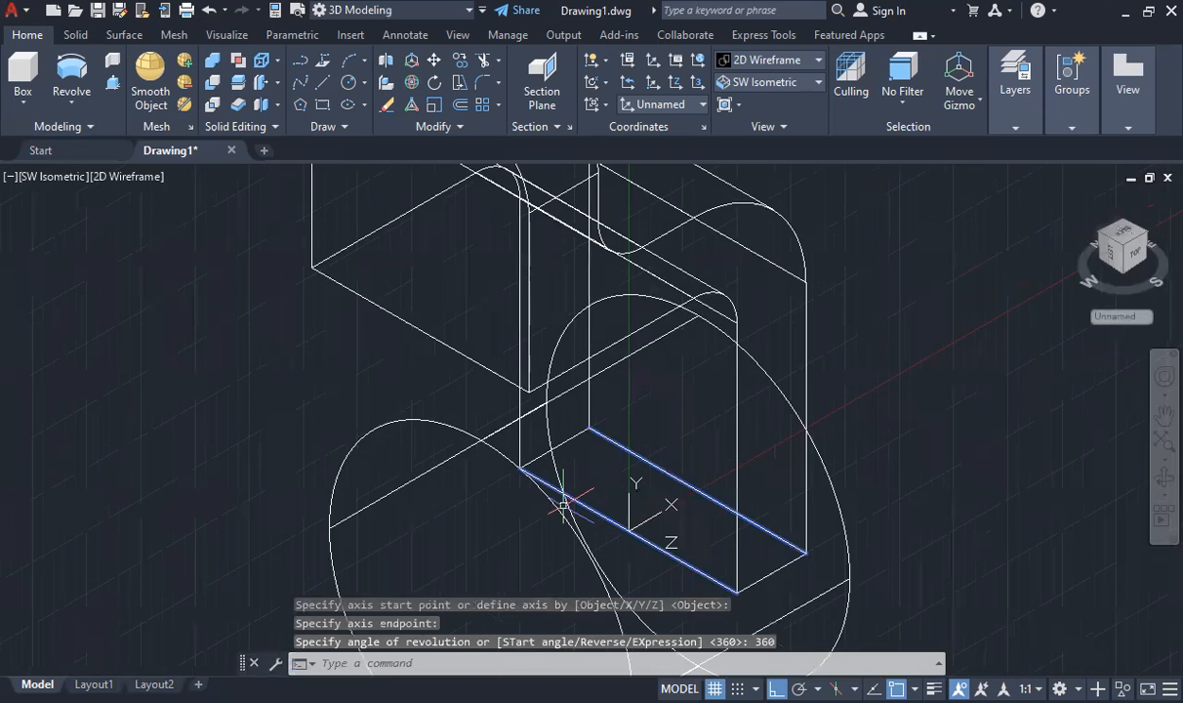
scroll(548, 499, down, 1)
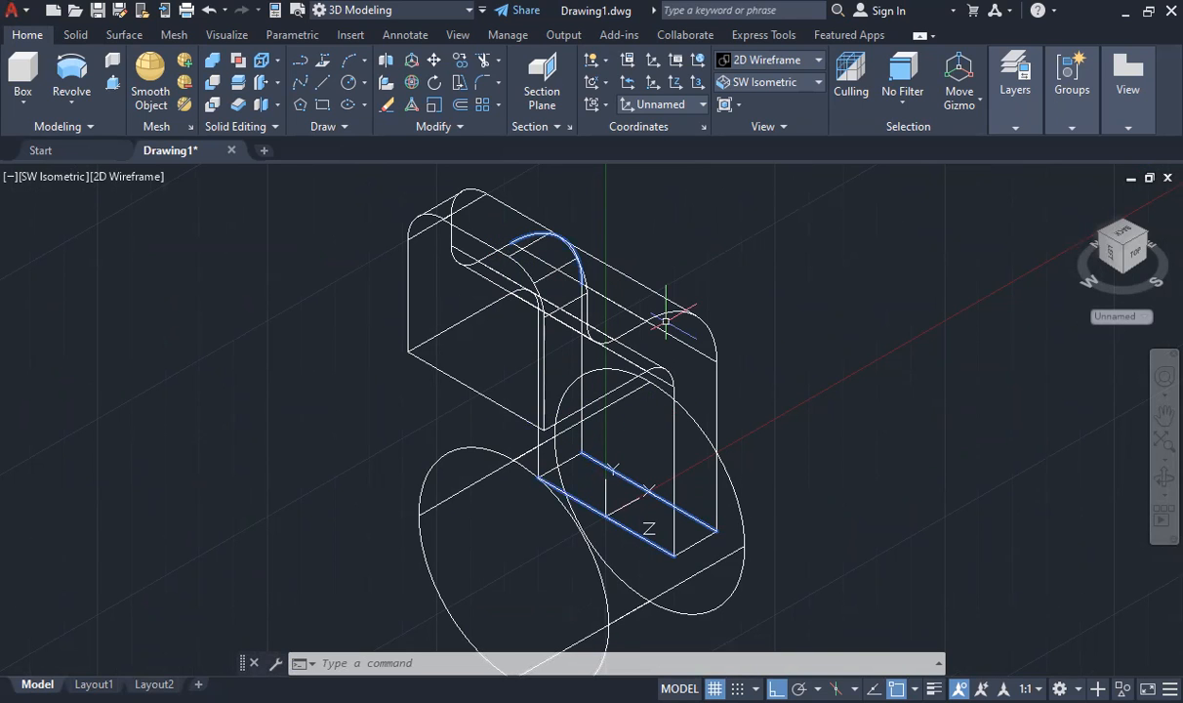
Step: Undo the hub's revolve, the erasing of the construction lines and the hub rectangle
key(ctrl+z)
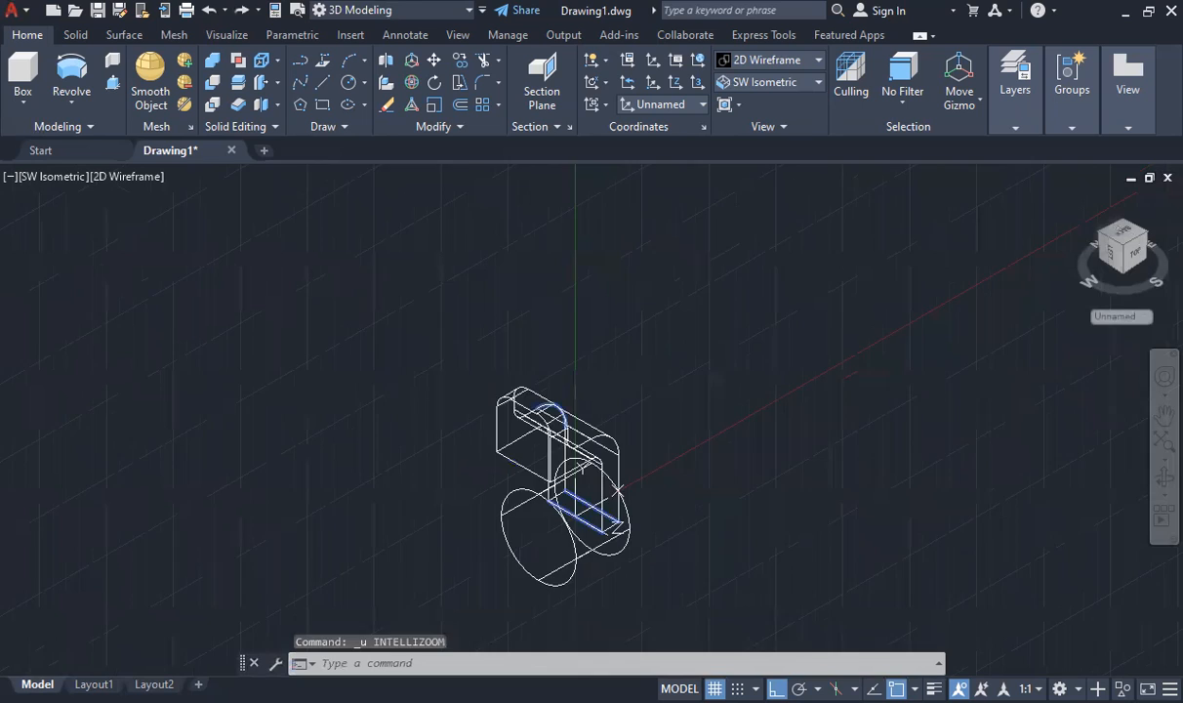
key(ctrl+z)
key(ctrl+z)
key(ctrl+z)
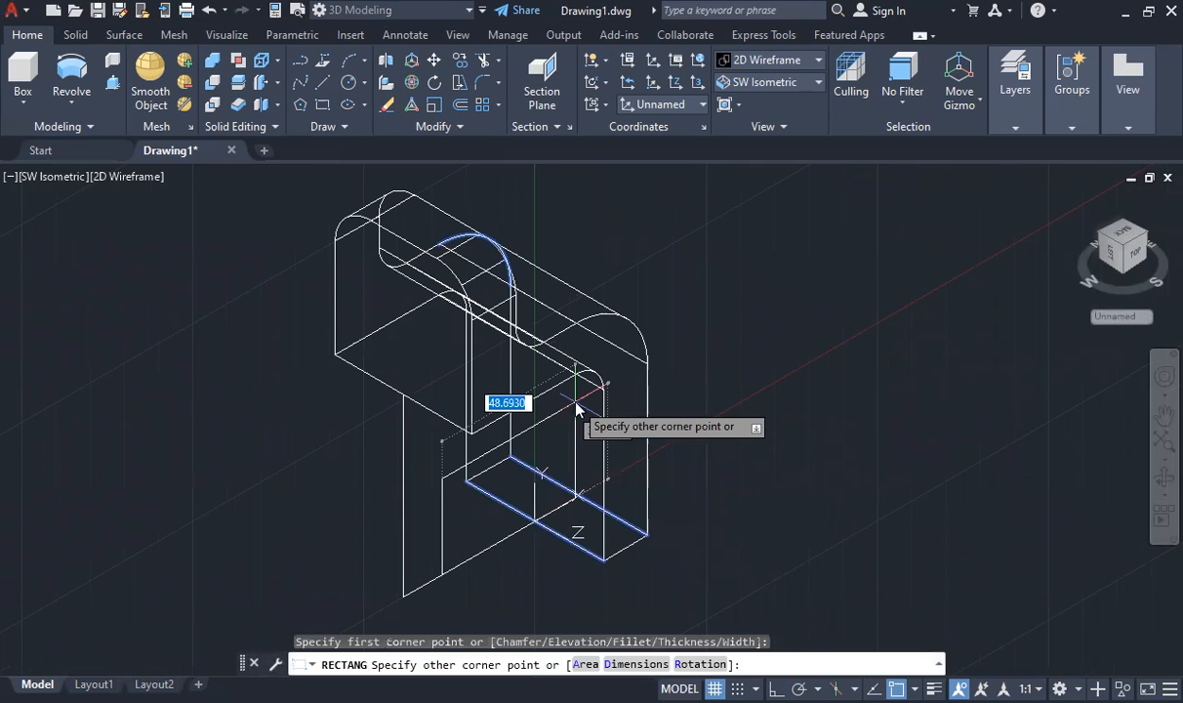
Step: Redraw the hub rectangle from the line path's end, 50 mm along X and 35 mm along Y, and erase both construction lines
text(50)
key(Tab)
text(35)
key(Return)
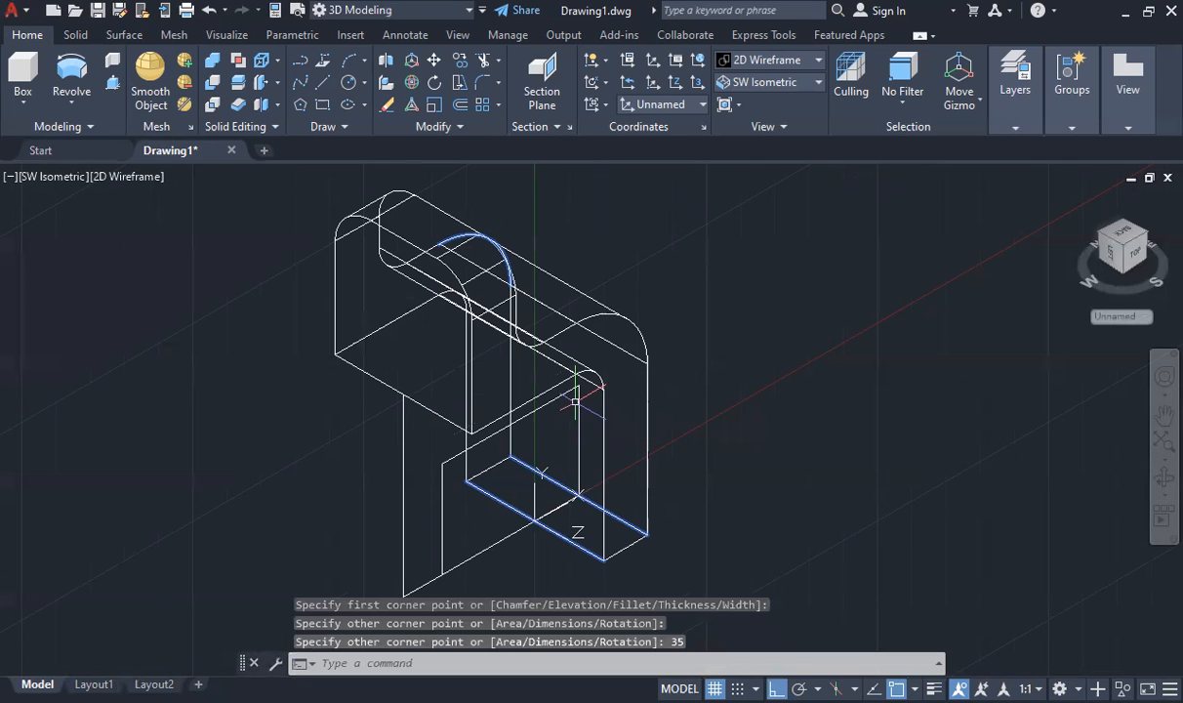
click(402, 434)
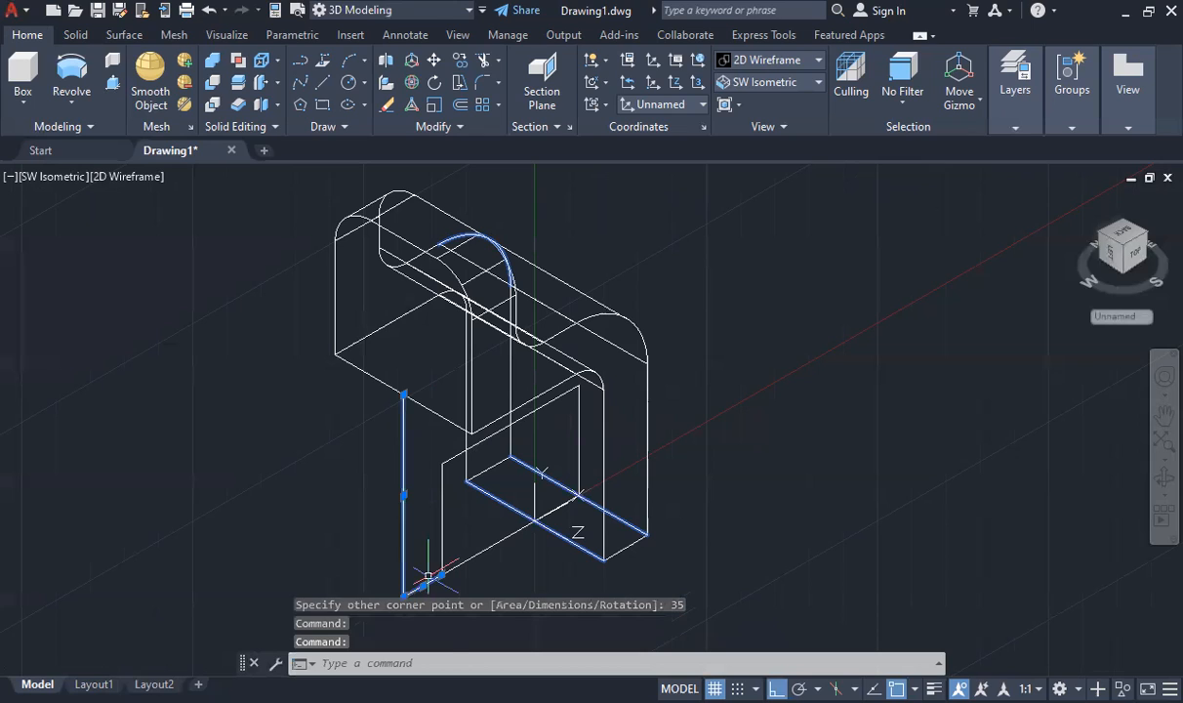
key(Delete)
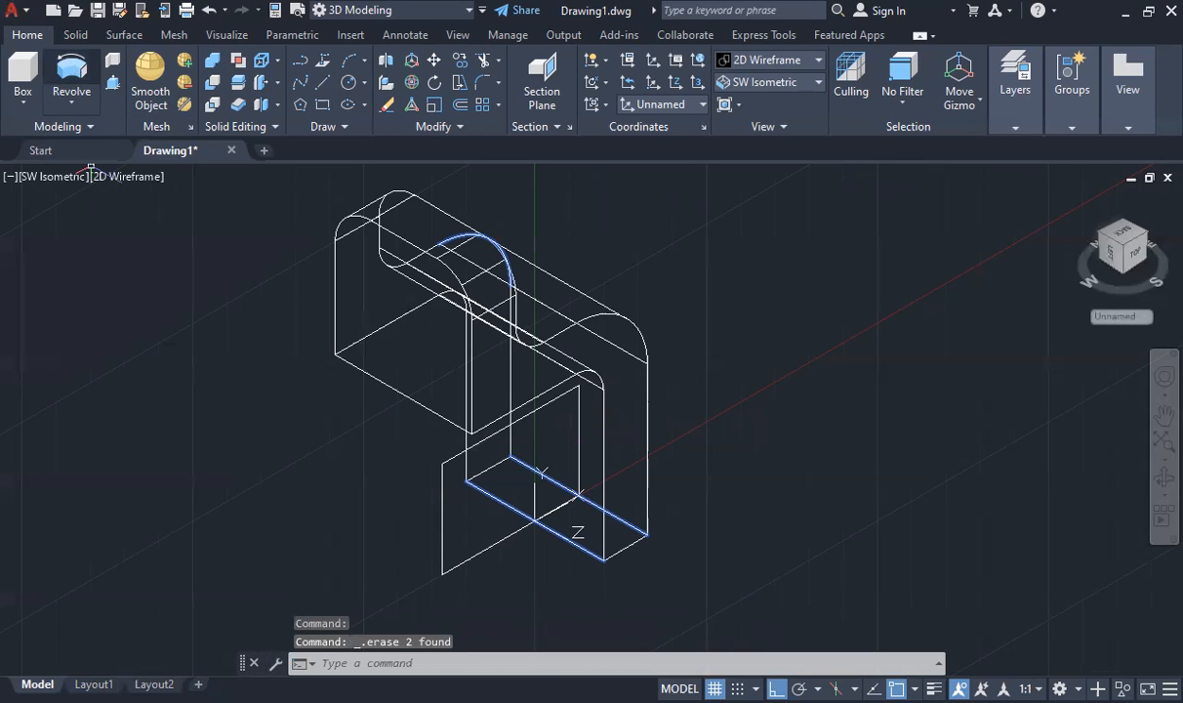
Step: Revolve the redrawn rectangle 360° about its bottom edge to form the solid hub cylinder
click(476, 447)
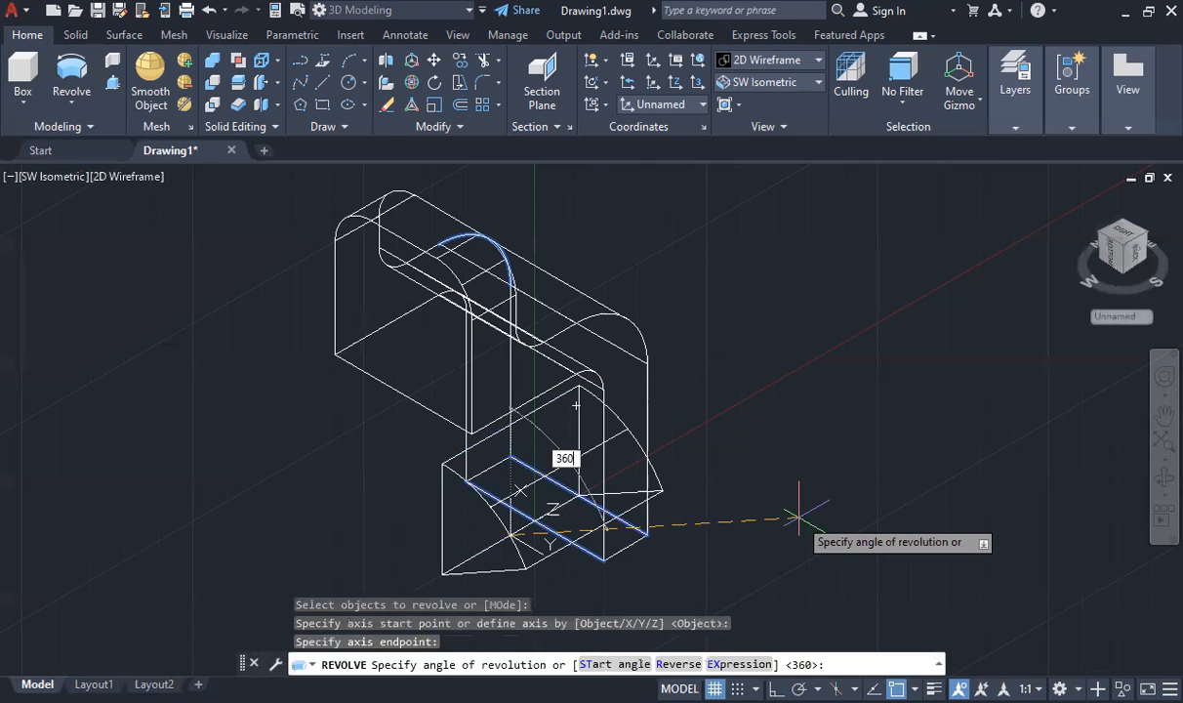
key(Return)
scroll(508, 382, down, 5)
Step: Display the model in the Shades of Gray visual style and clear any active selection
click(821, 62)
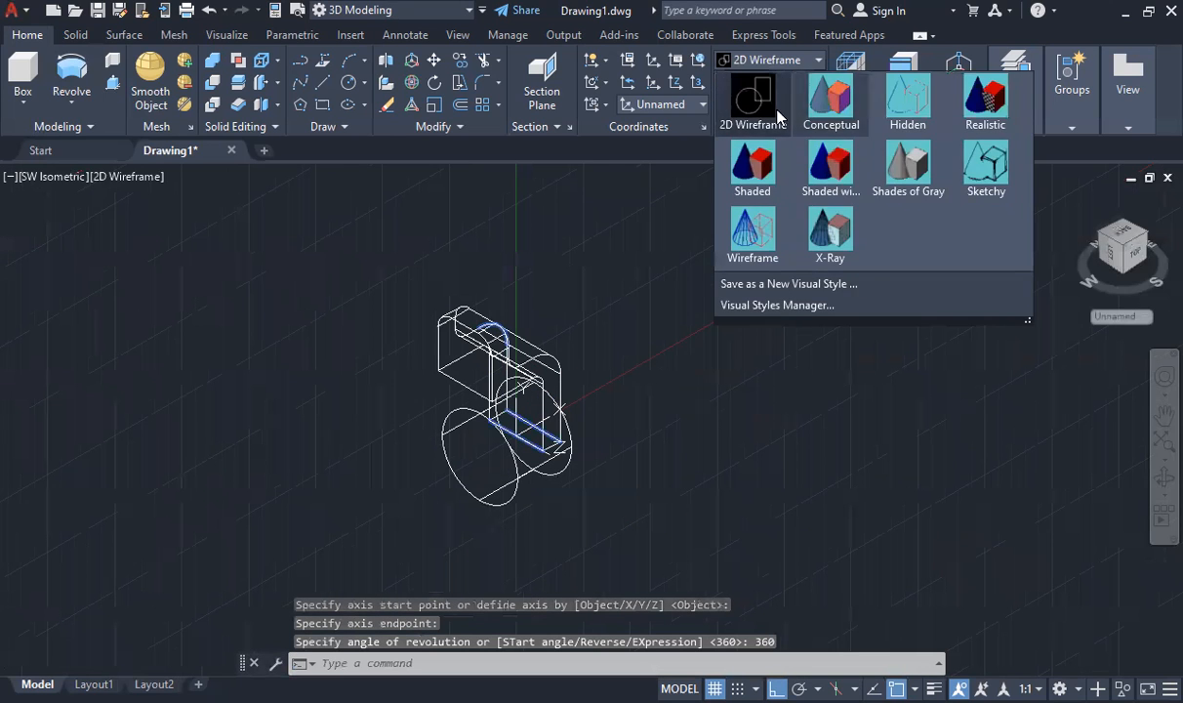
click(911, 164)
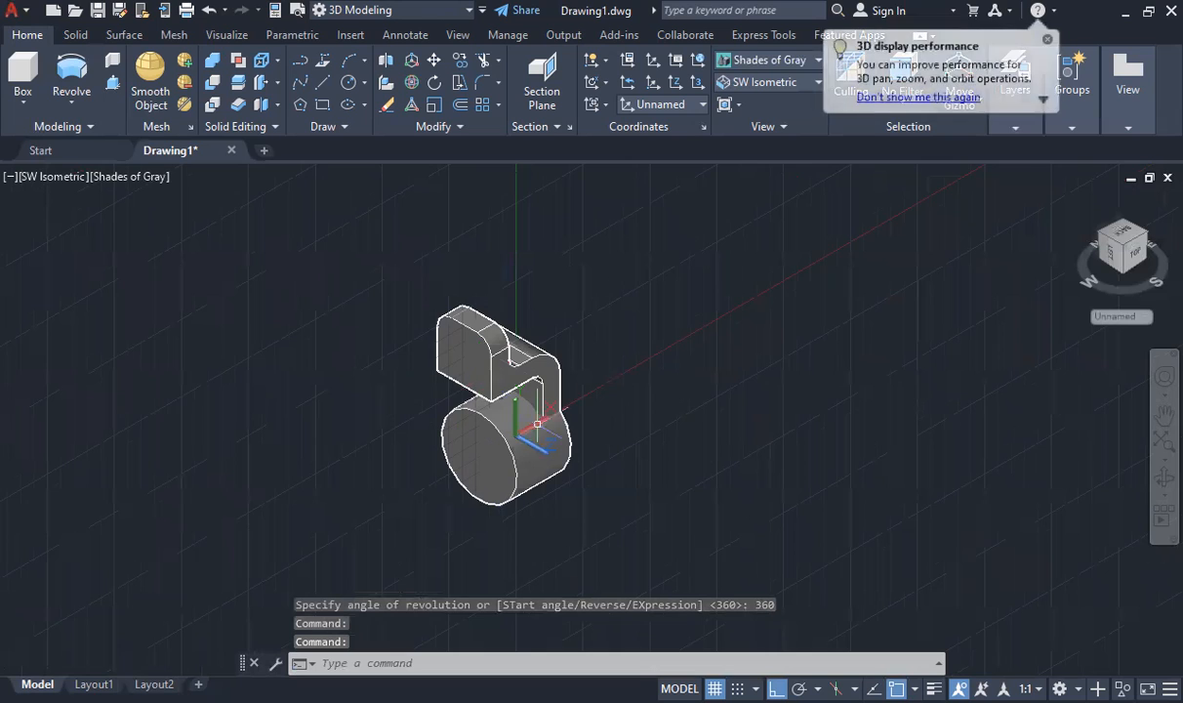
scroll(503, 363, up, 3)
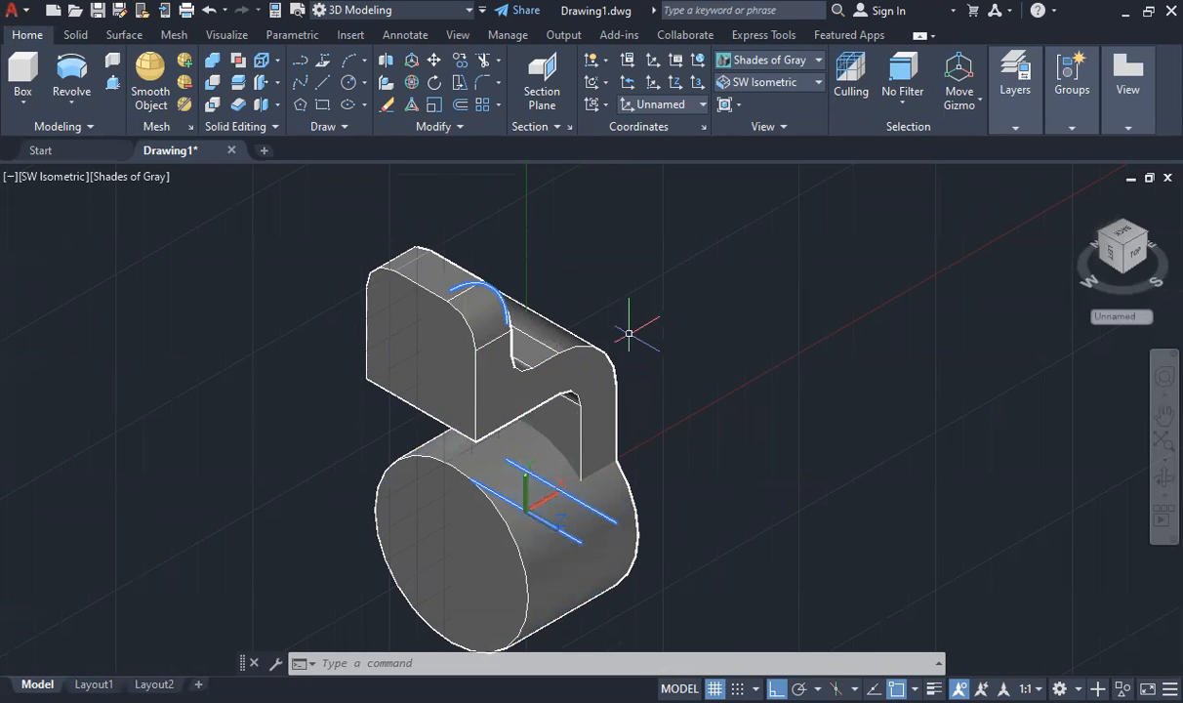
key(Escape)
click(759, 264)
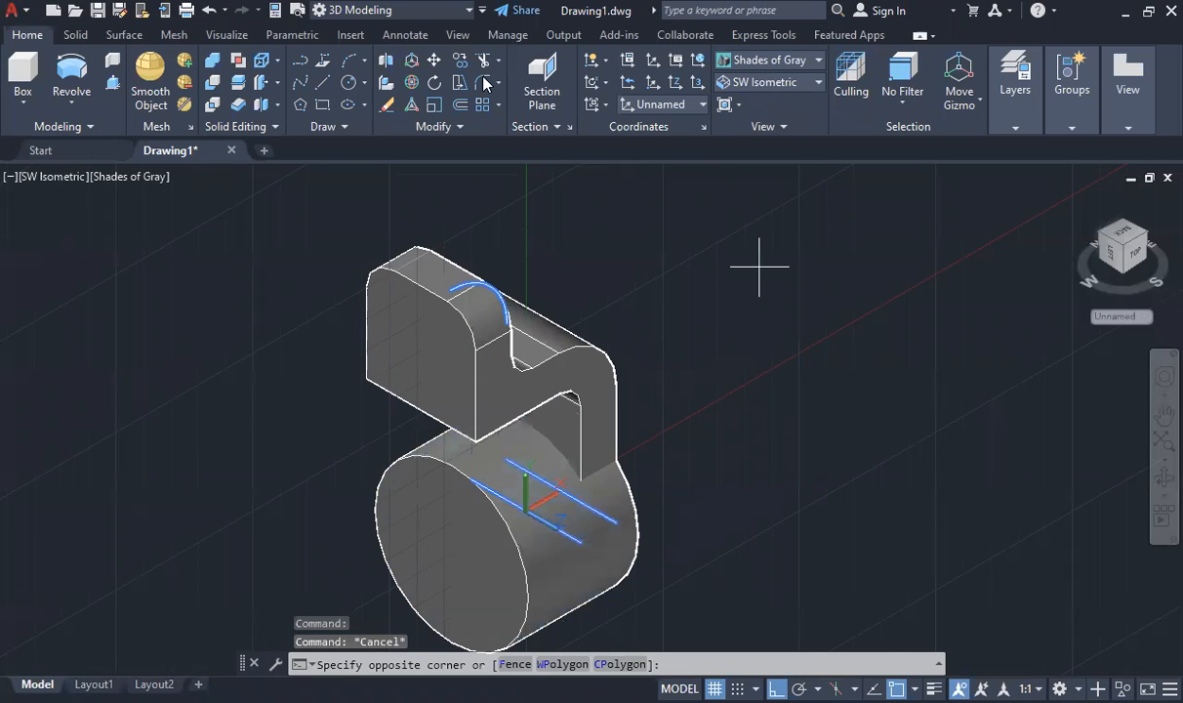
key(Escape)
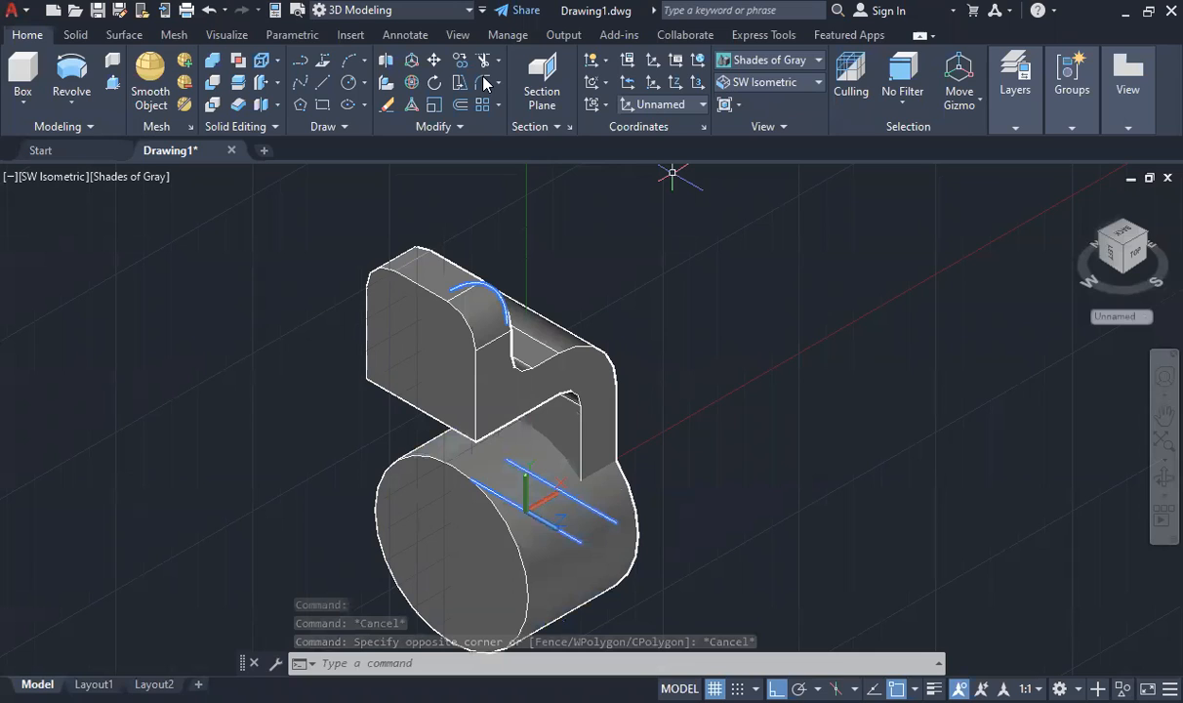